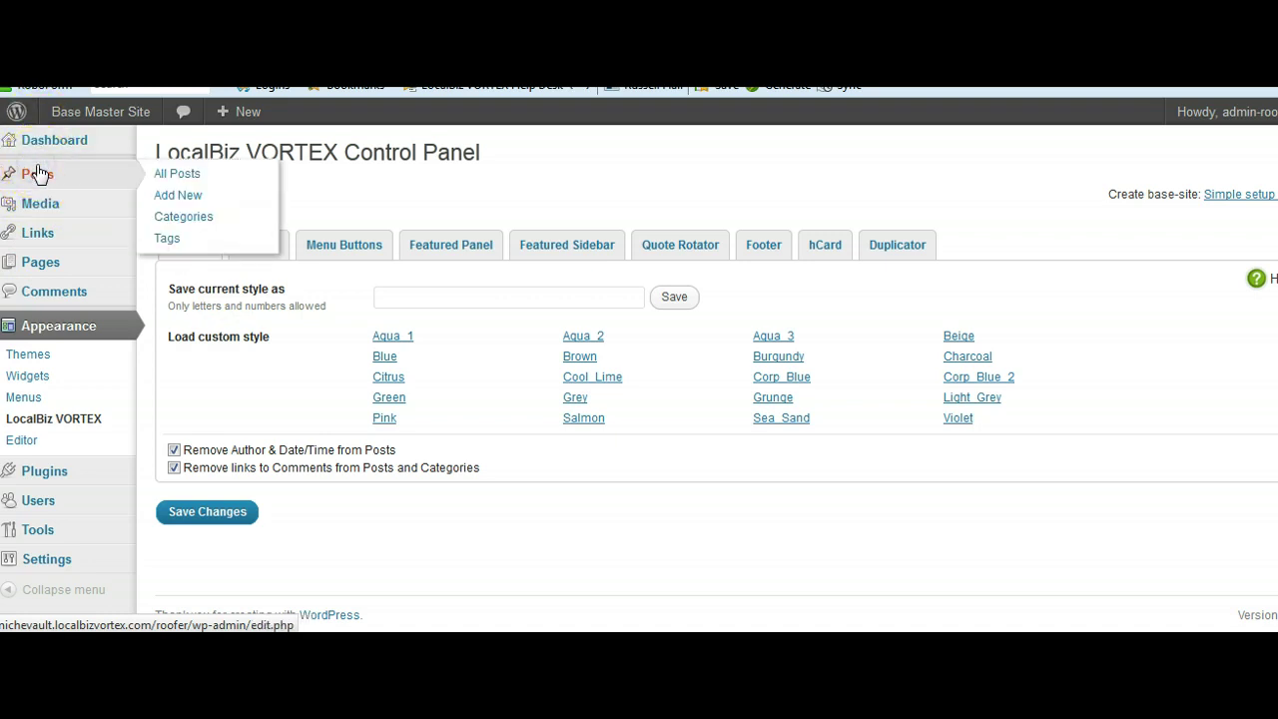
# - Open Article #2 from the Posts list in the Edit Post screen
pyautogui.click(38, 175)
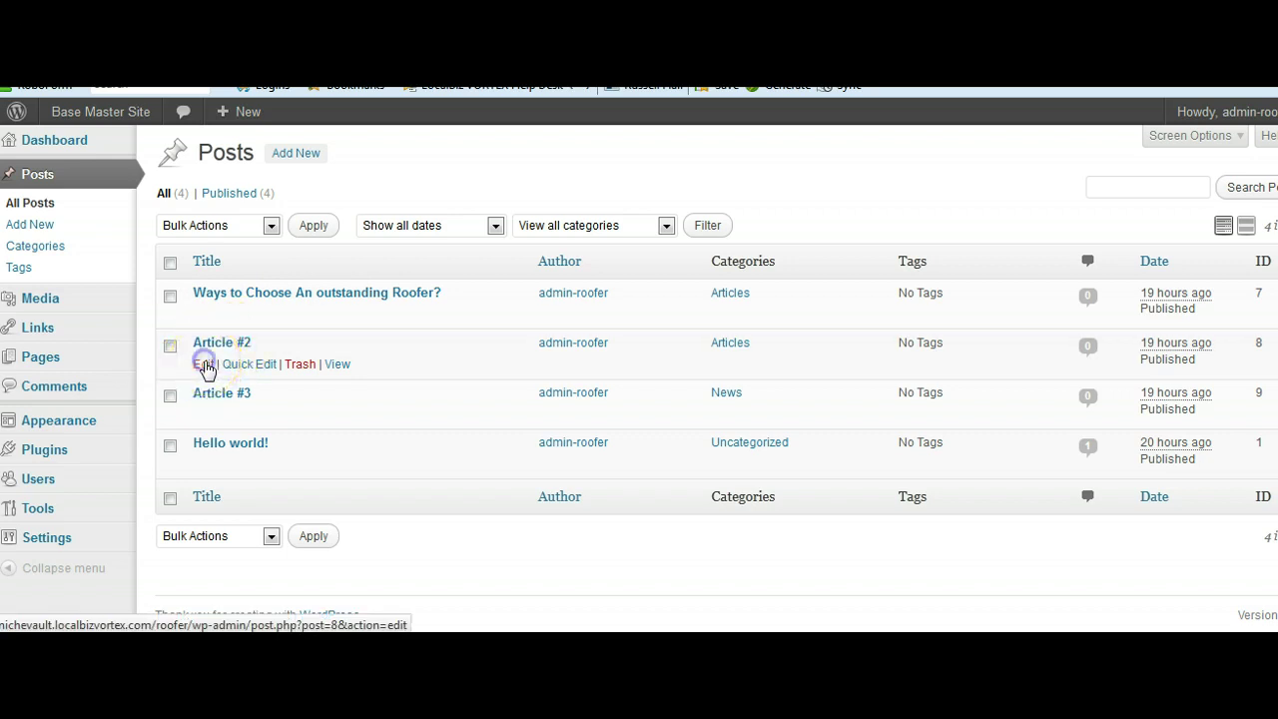
pyautogui.click(207, 368)
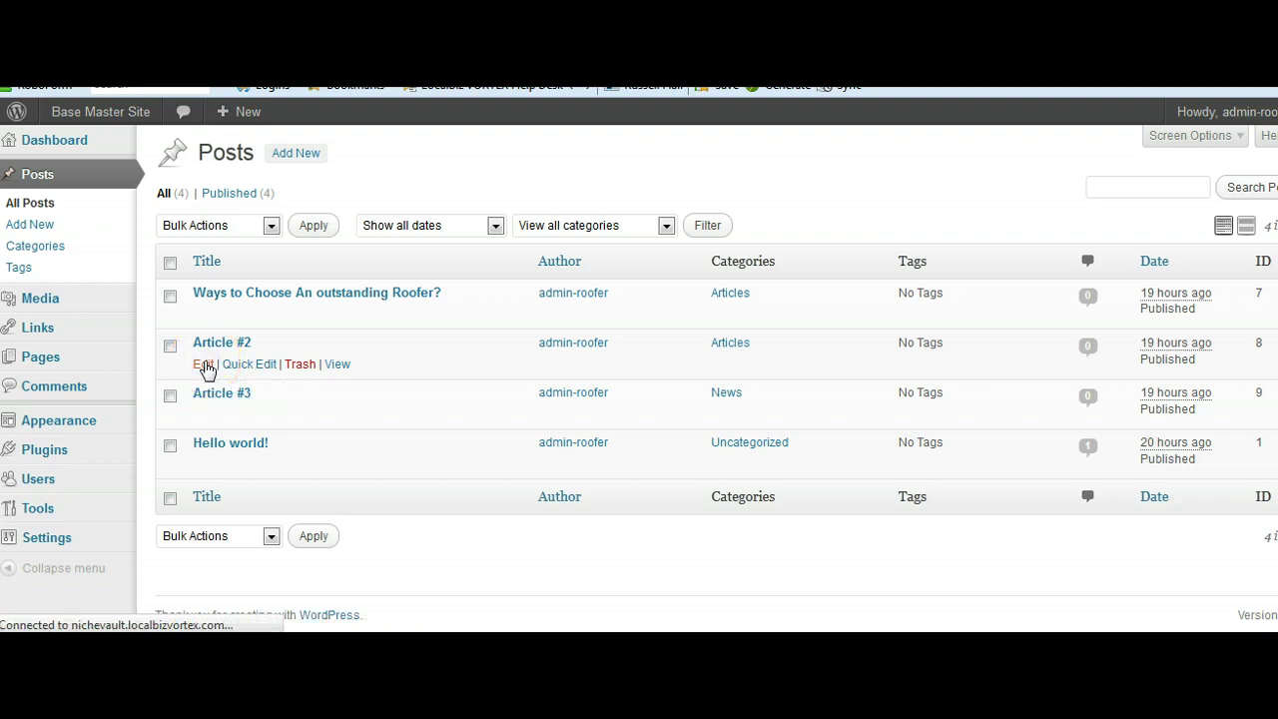
pyautogui.click(223, 361)
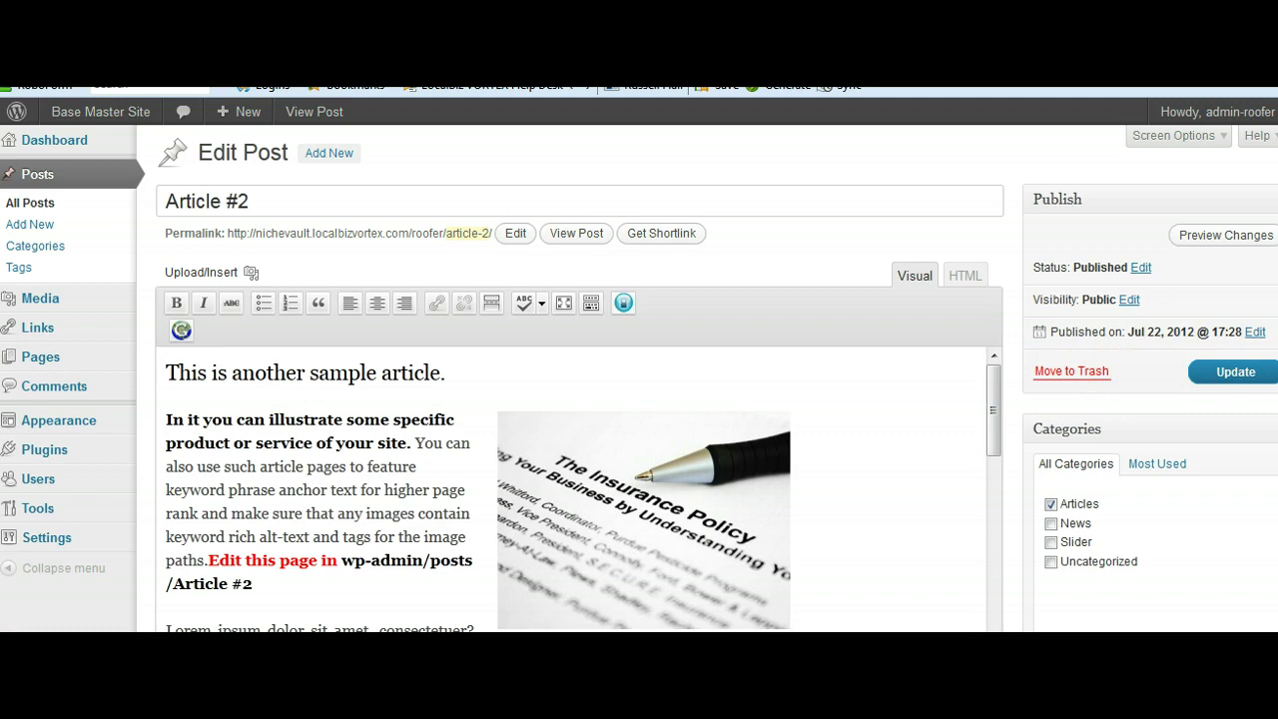
pyautogui.scroll(-2, 639, 378)
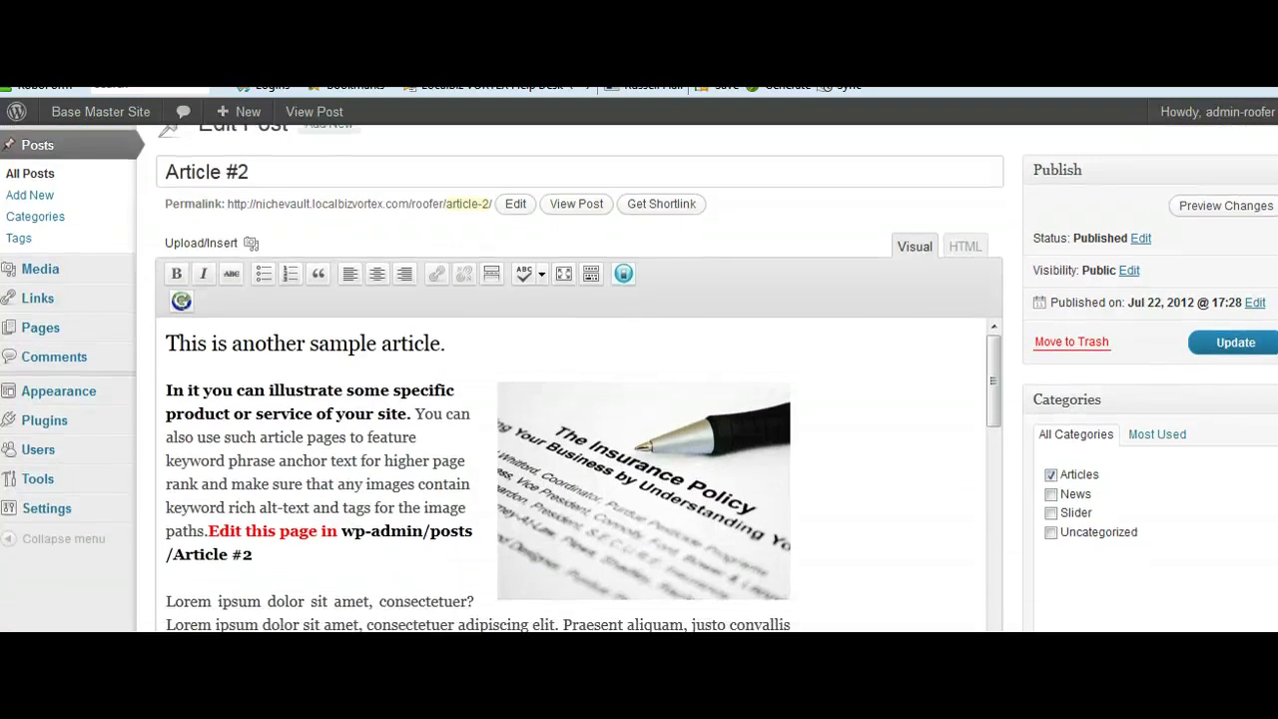
pyautogui.scroll(-5, 639, 377)
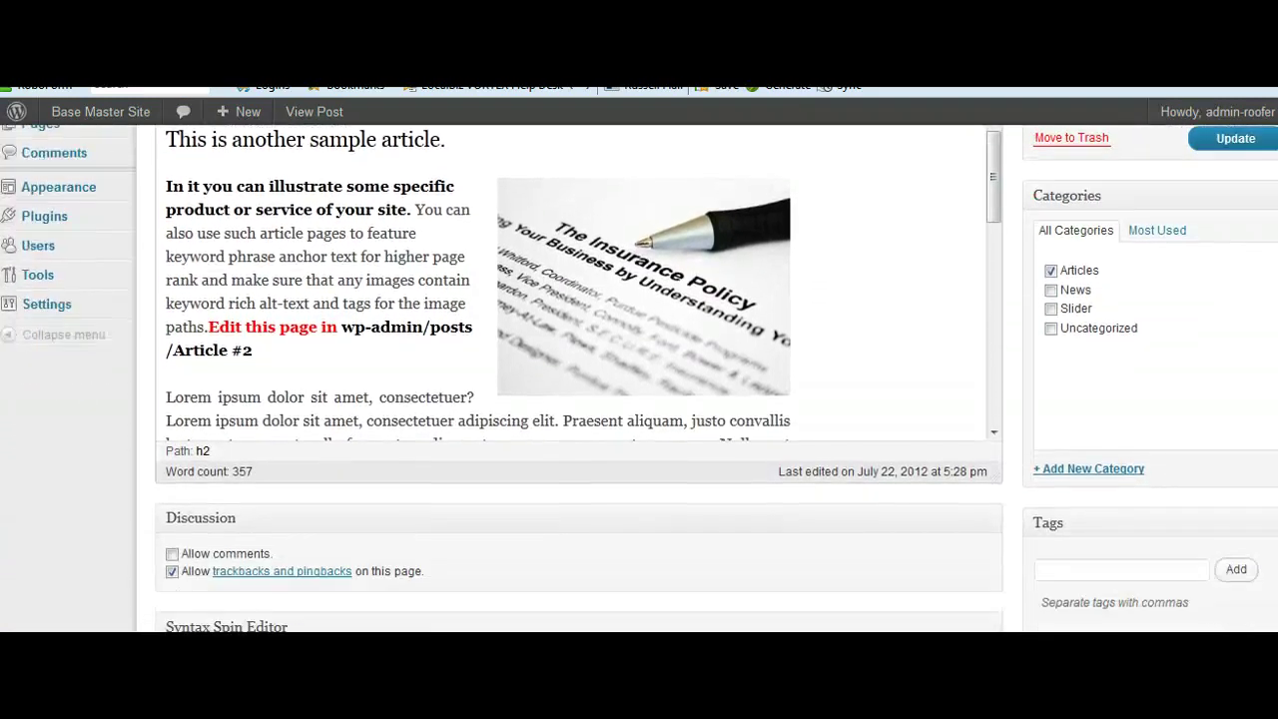
pyautogui.scroll(-3, 639, 378)
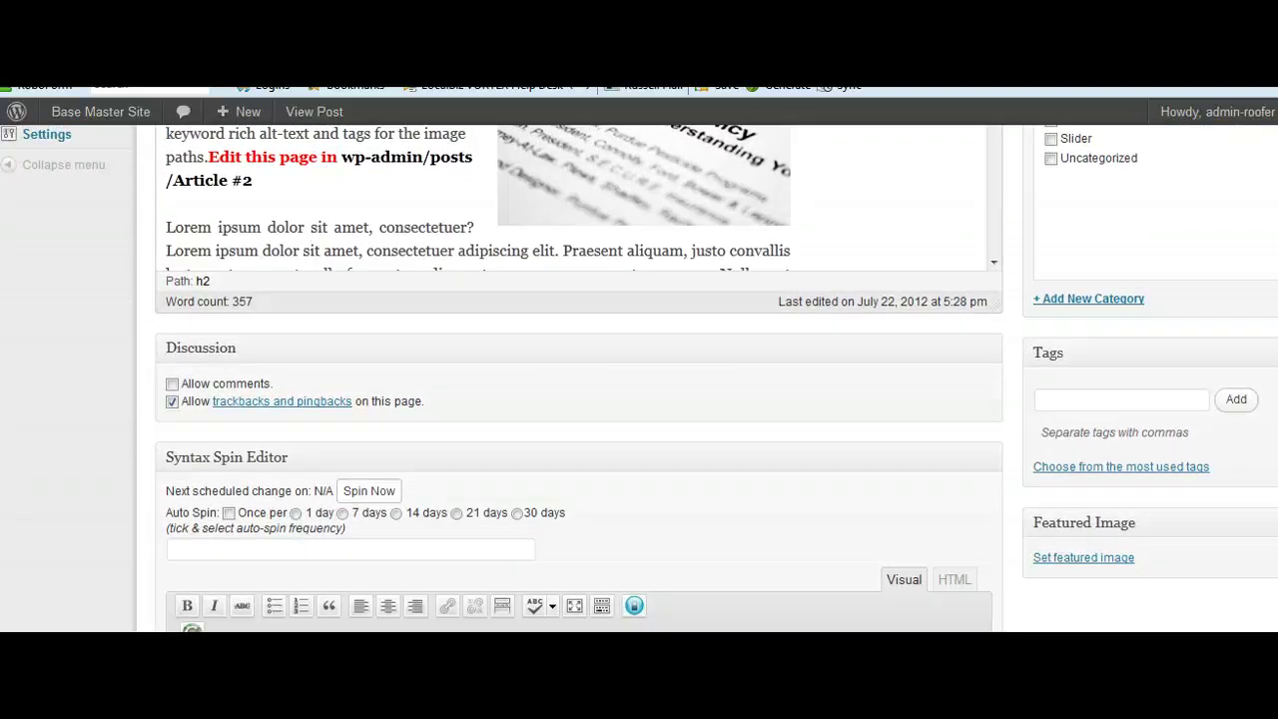
pyautogui.scroll(2, 639, 377)
pyautogui.scroll(2, 998, 358)
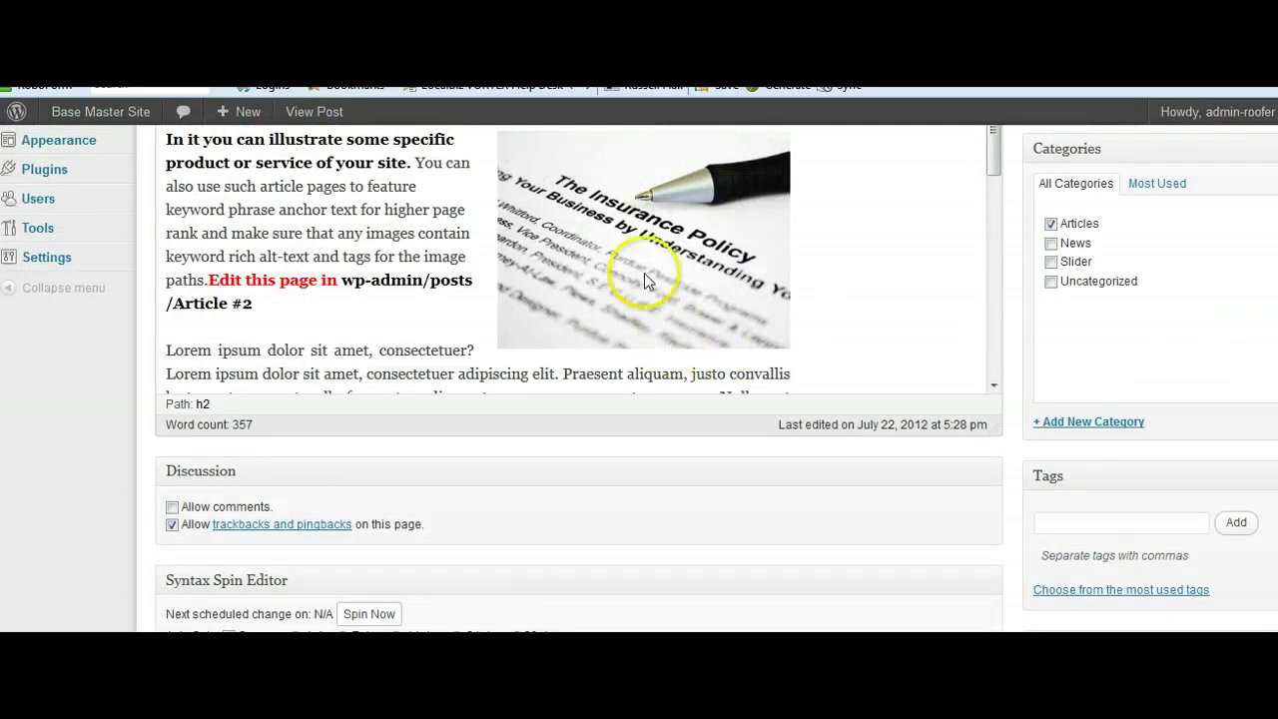
pyautogui.scroll(-6, 639, 378)
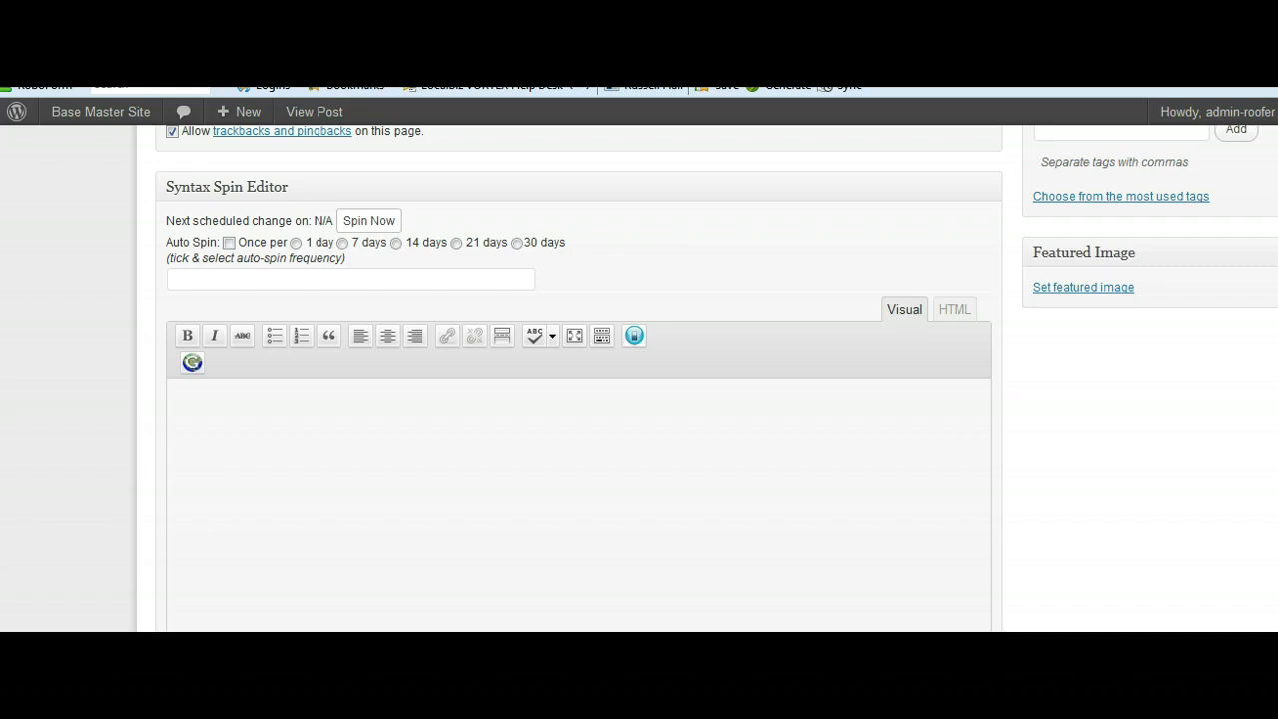
pyautogui.scroll(6, 580, 379)
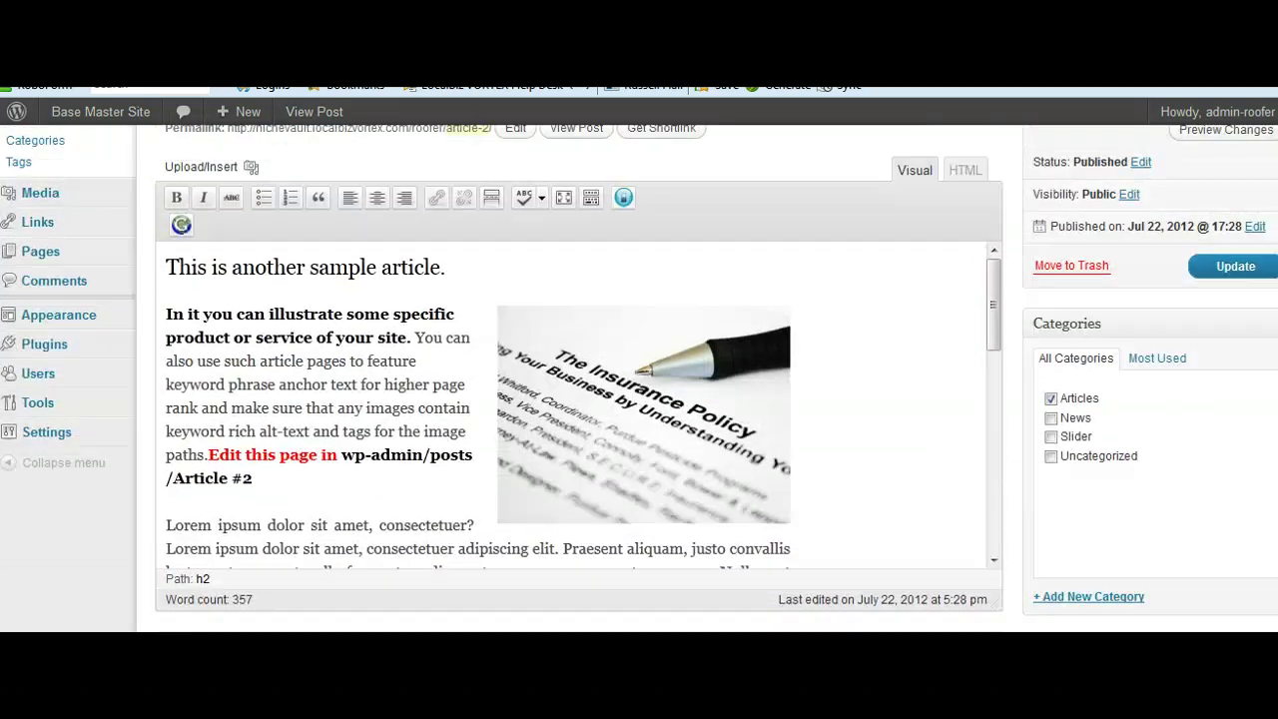
# - Switch the post body to HTML and delete all of Article #2's body text
pyautogui.click(964, 170)
pyautogui.rightClick(303, 340)
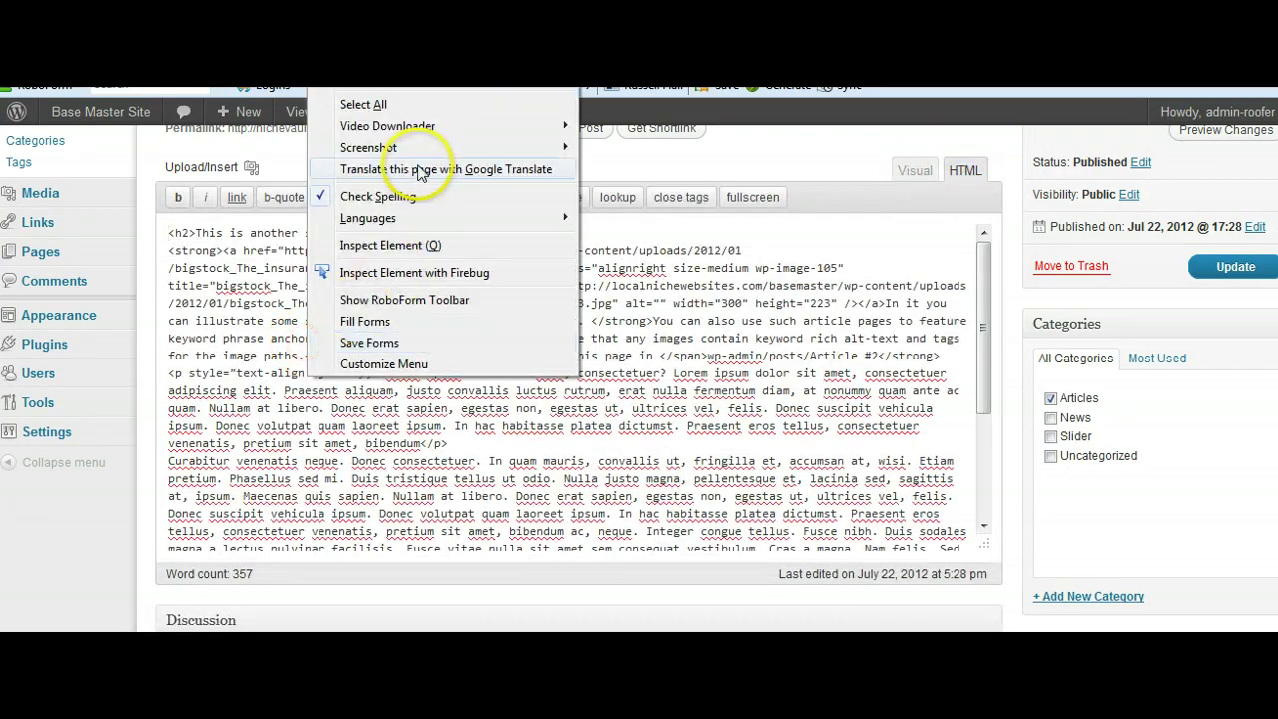
pyautogui.click(389, 101)
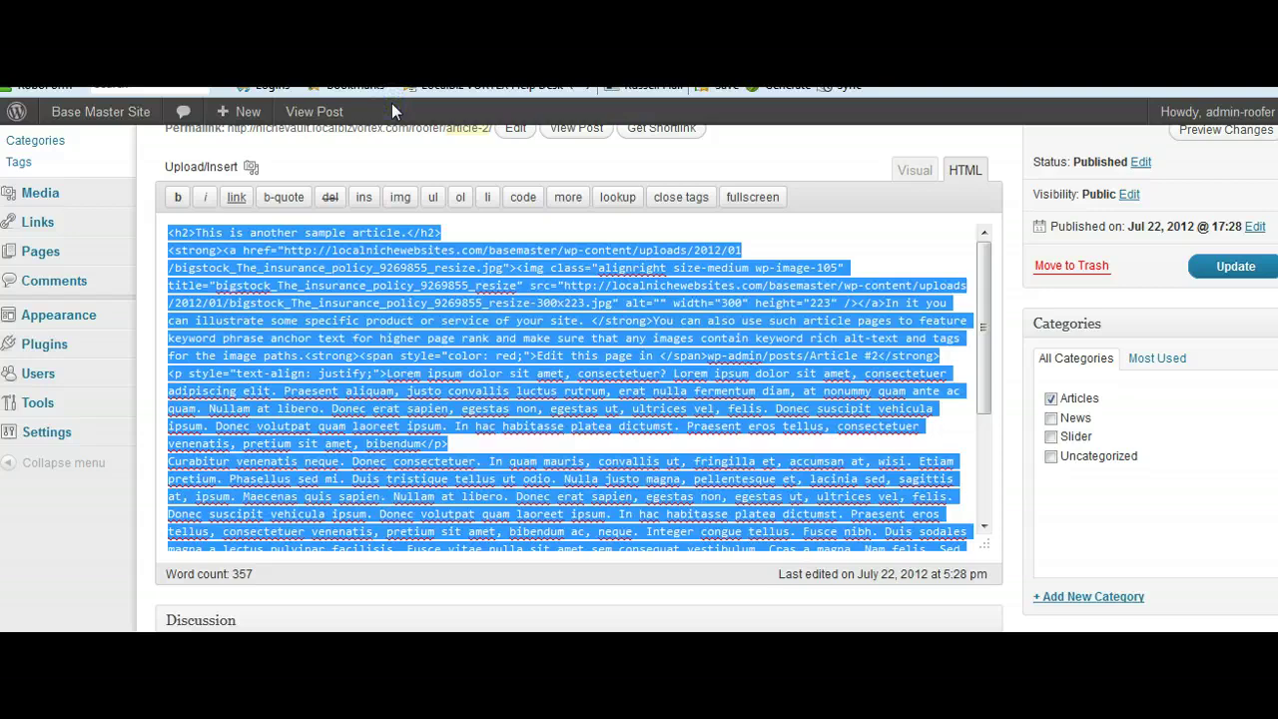
pyautogui.press('Delete')
pyautogui.scroll(2, 519, 260)
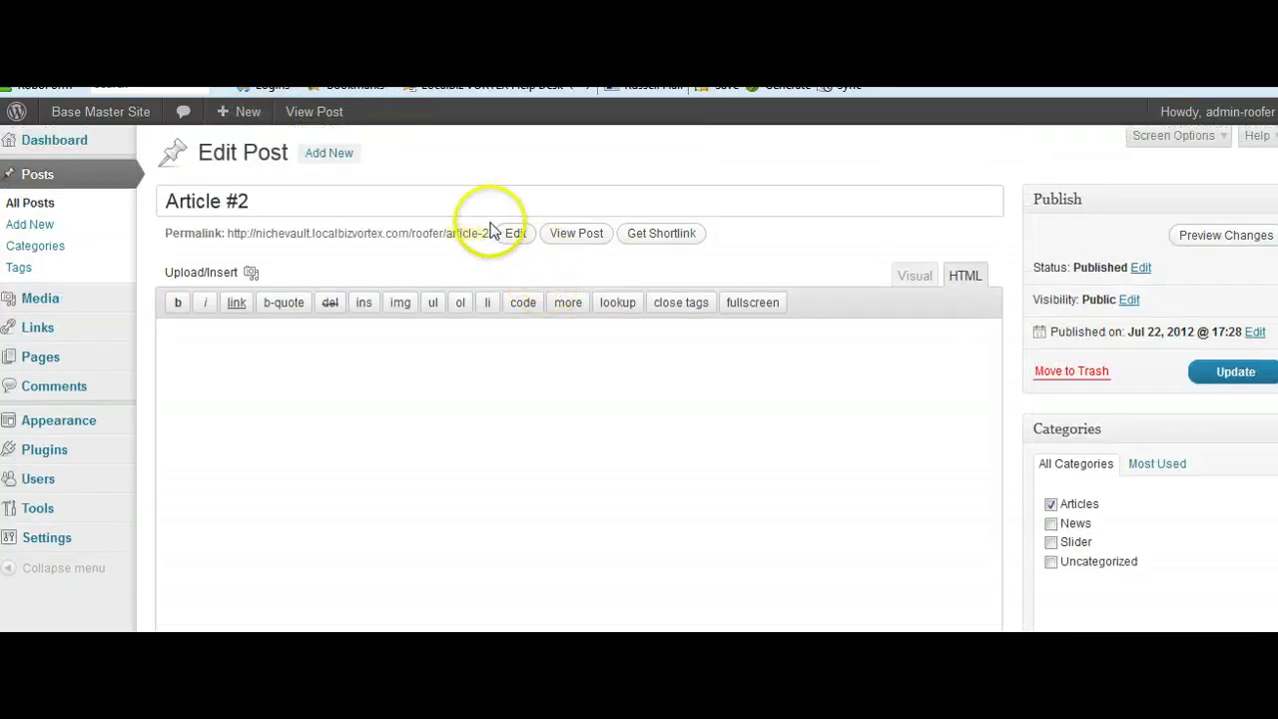
# - Delete the post title 'Article #2'
pyautogui.moveTo(254, 202); pyautogui.dragTo(178, 202)
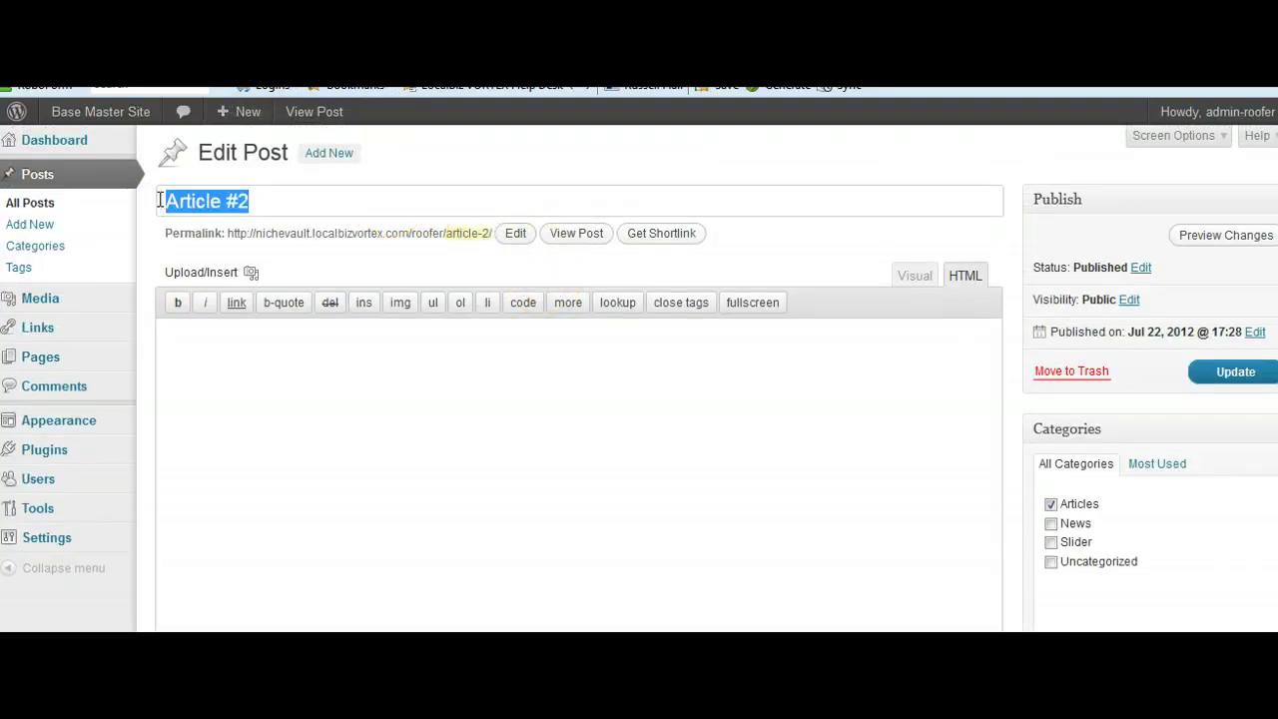
pyautogui.press('Delete')
pyautogui.scroll(-10, 517, 354)
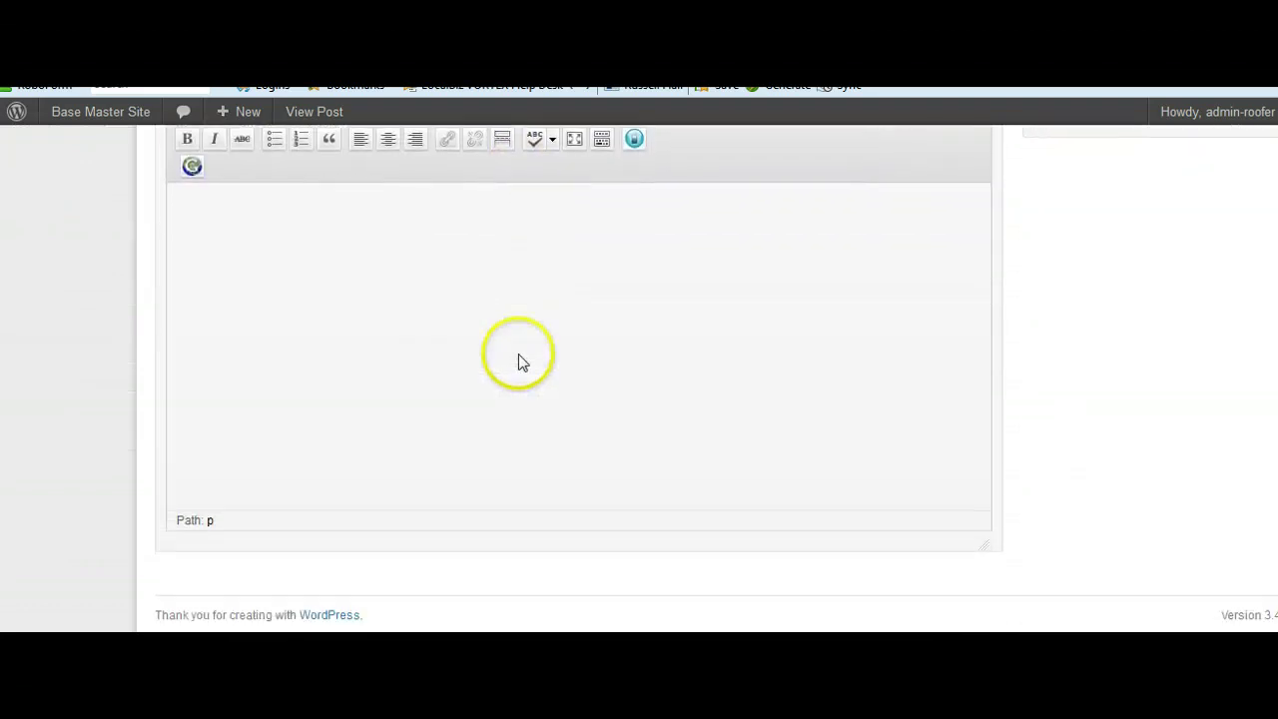
pyautogui.scroll(2, 520, 362)
# - Set the spin editor to HTML and disable trackbacks and pingbacks for the post
pyautogui.click(955, 226)
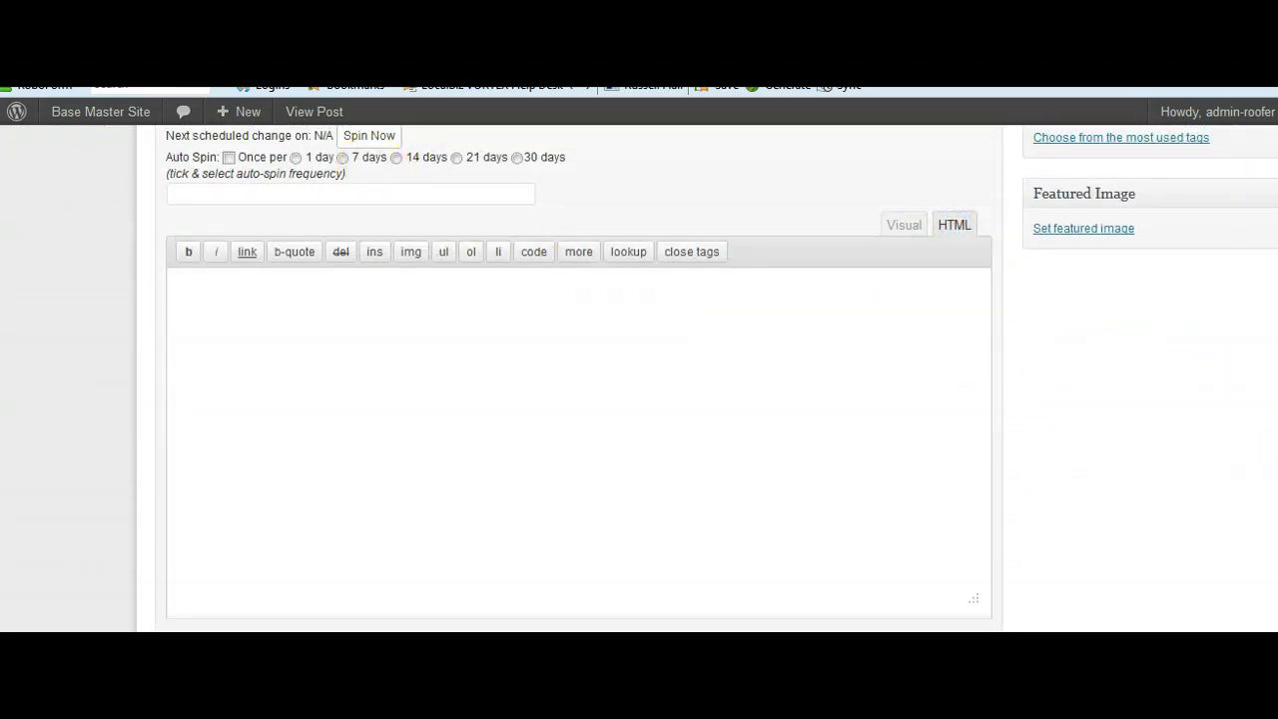
pyautogui.scroll(3, 579, 379)
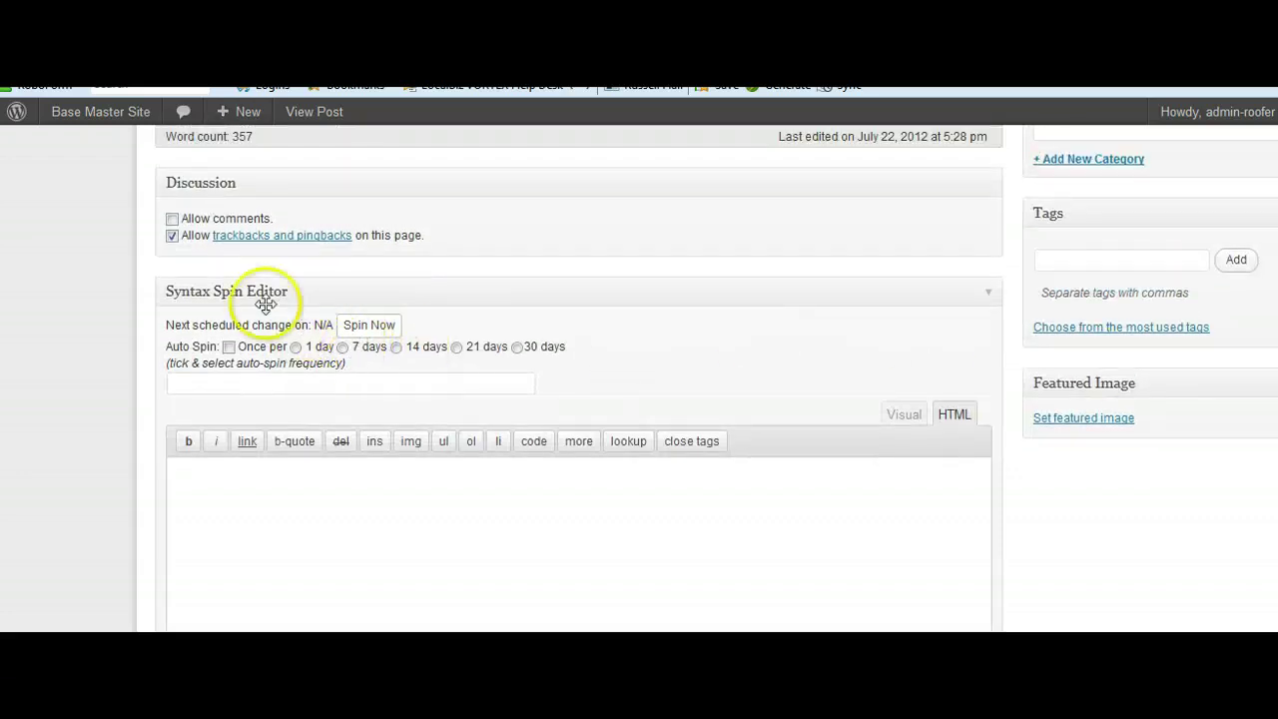
pyautogui.click(171, 235)
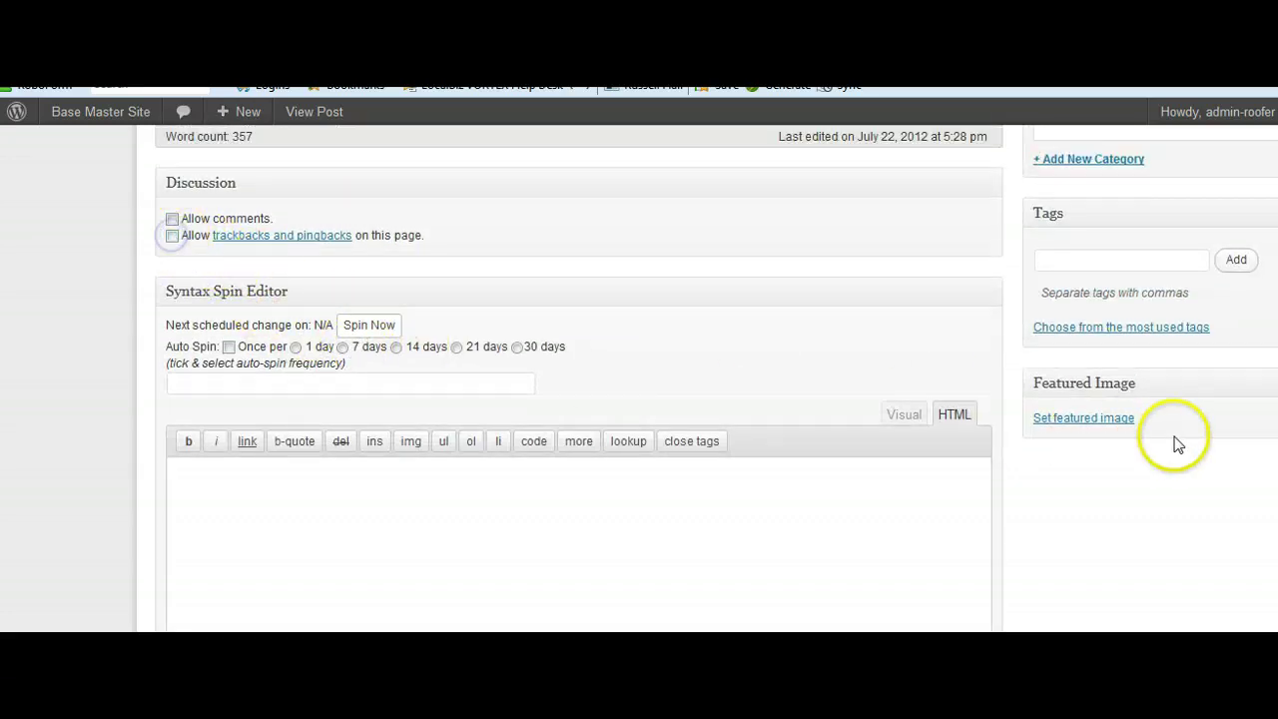
pyautogui.scroll(6, 579, 380)
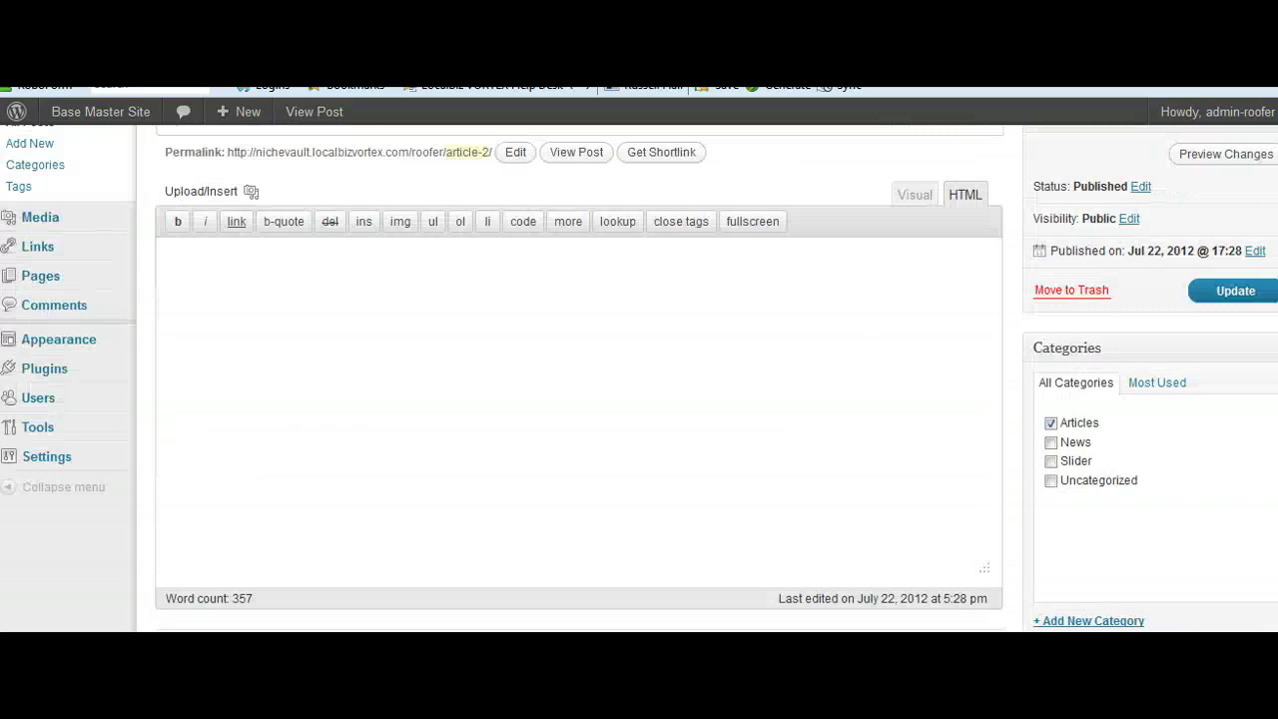
pyautogui.scroll(-8, 579, 379)
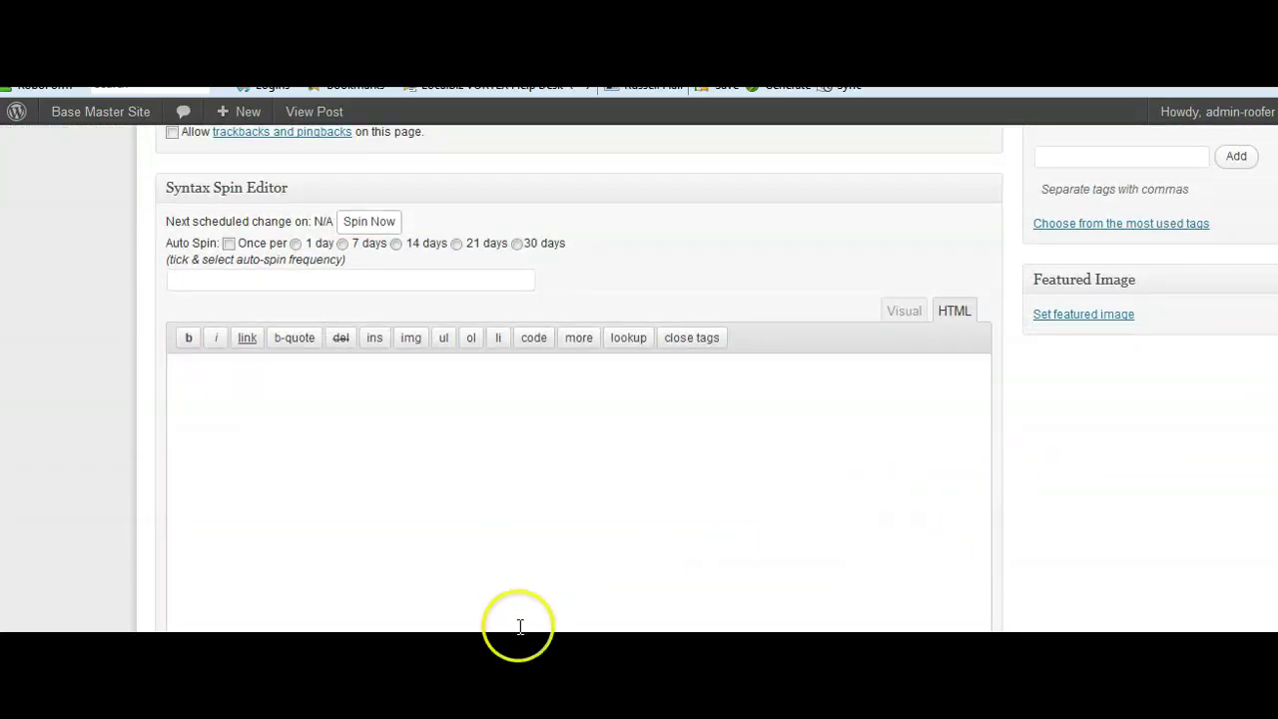
pyautogui.hotkey('alt', 'Tab')
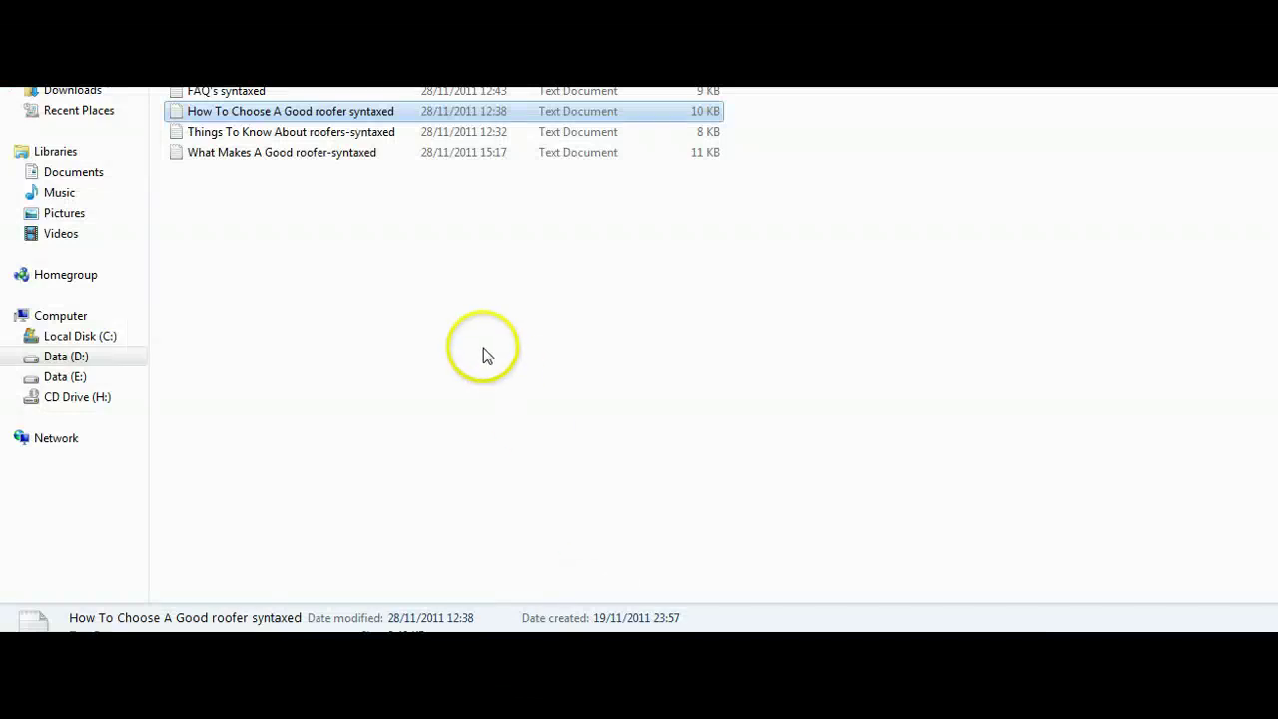
# - Copy all spintax from 'Things To Know About roofers-syntaxed' in Notepad, then close it
pyautogui.doubleClick(252, 134)
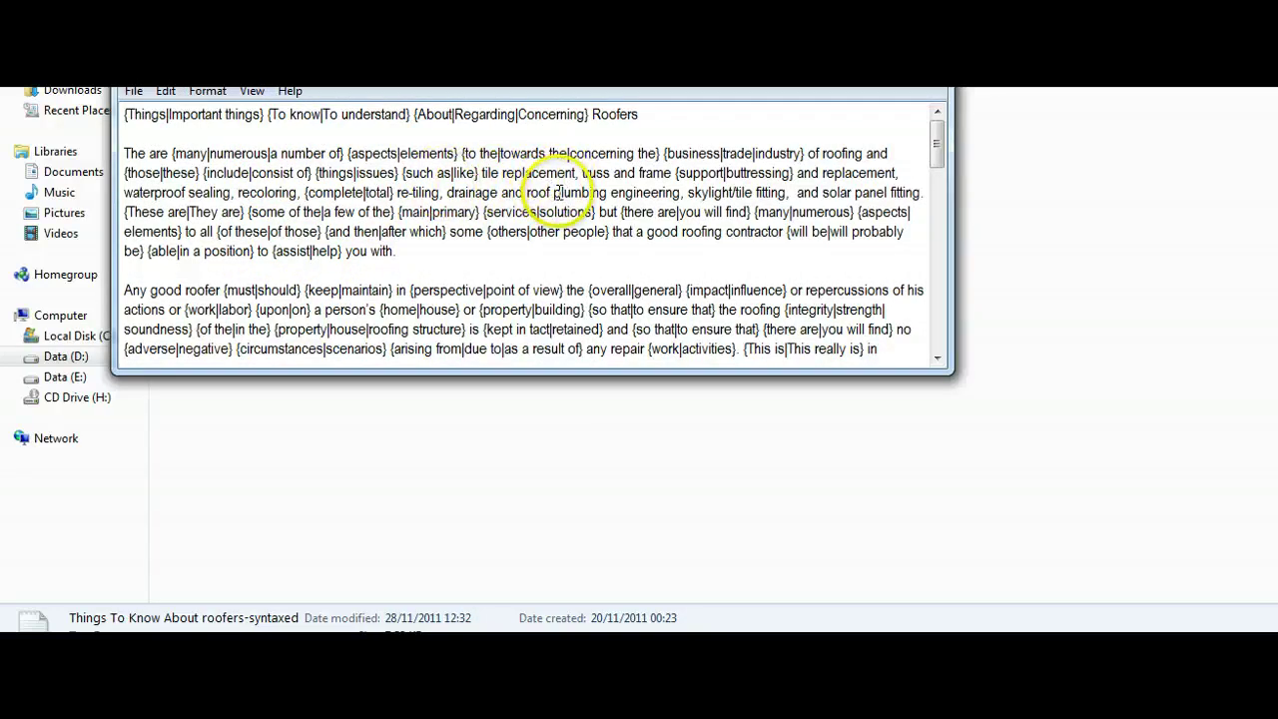
pyautogui.rightClick(525, 189)
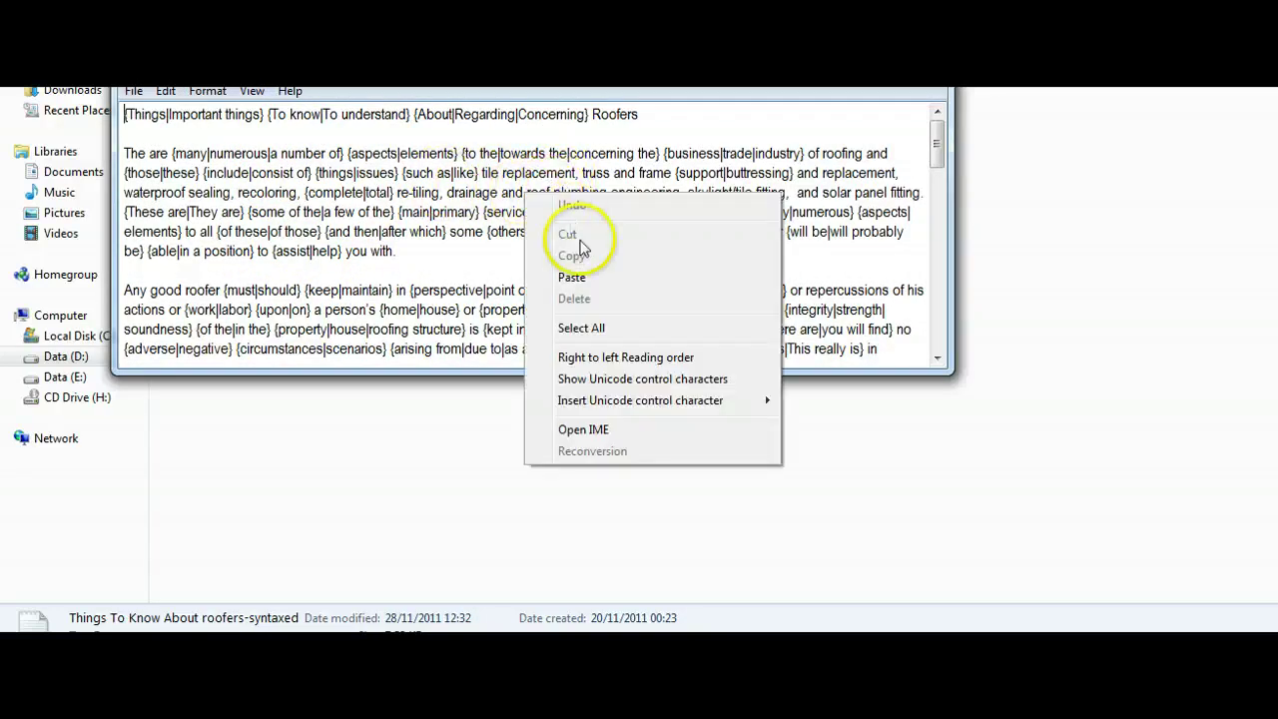
pyautogui.click(579, 328)
pyautogui.rightClick(470, 209)
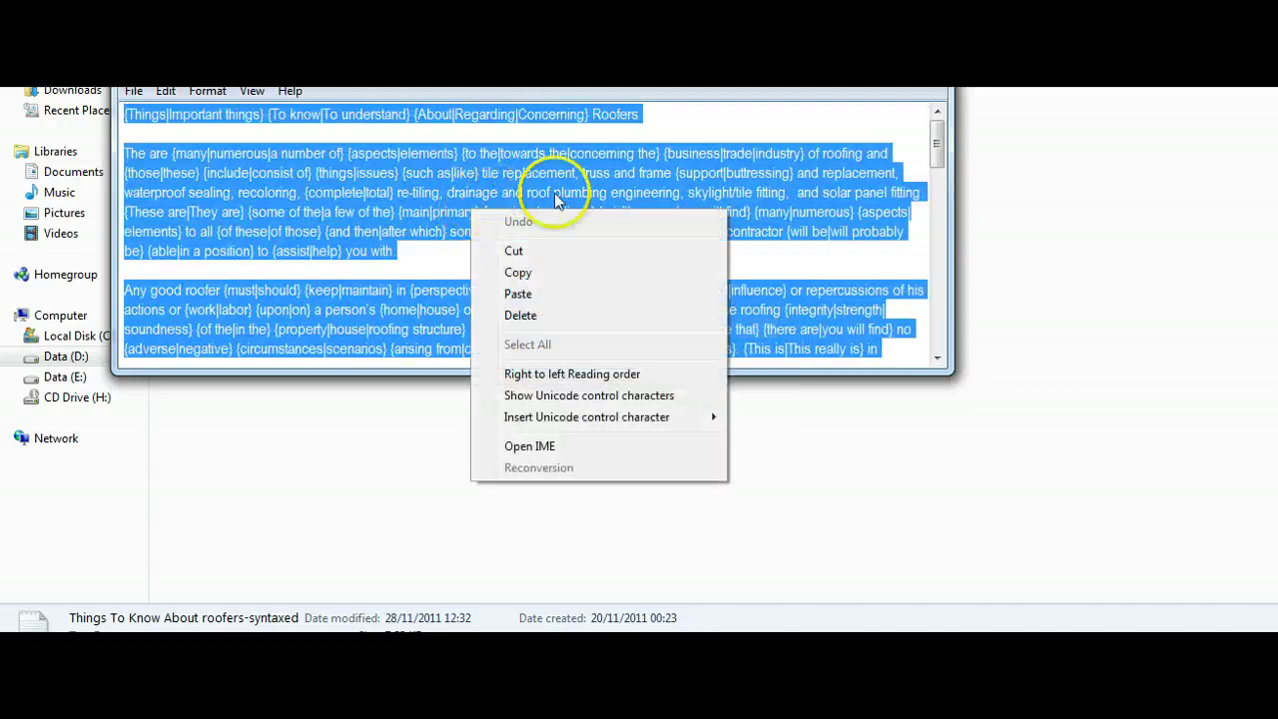
pyautogui.click(528, 274)
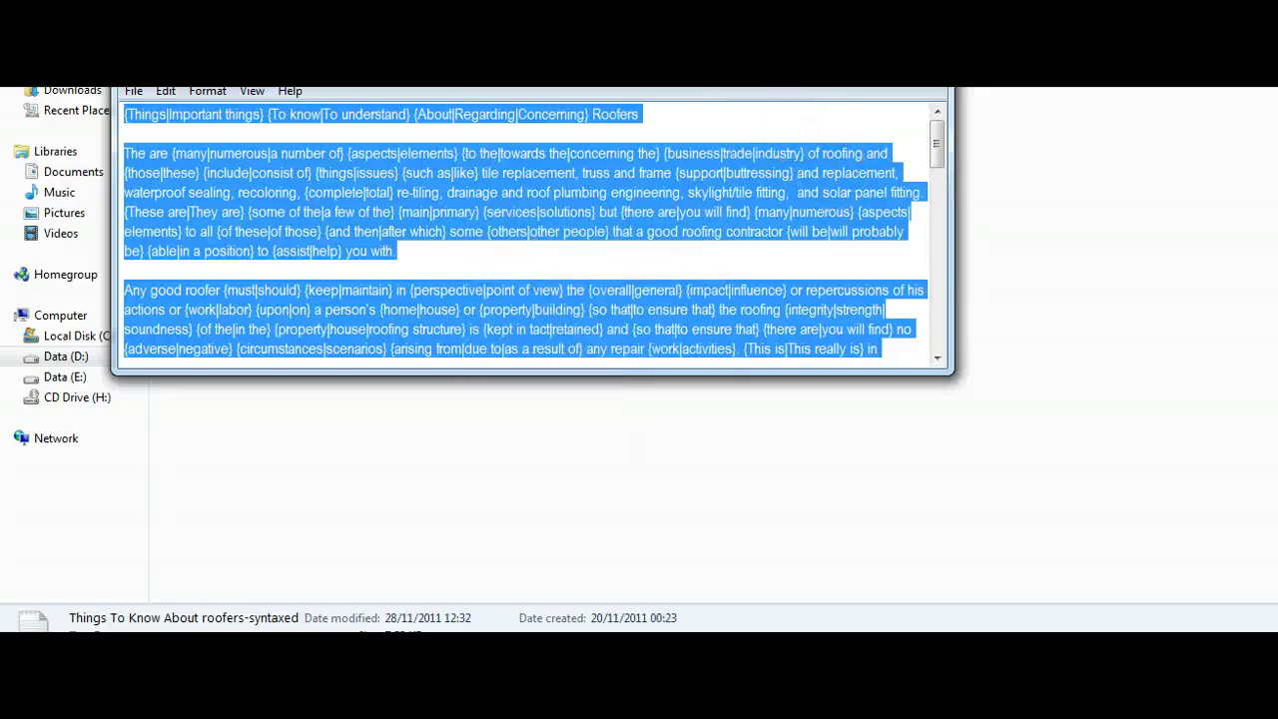
pyautogui.hotkey('alt', 'F4')
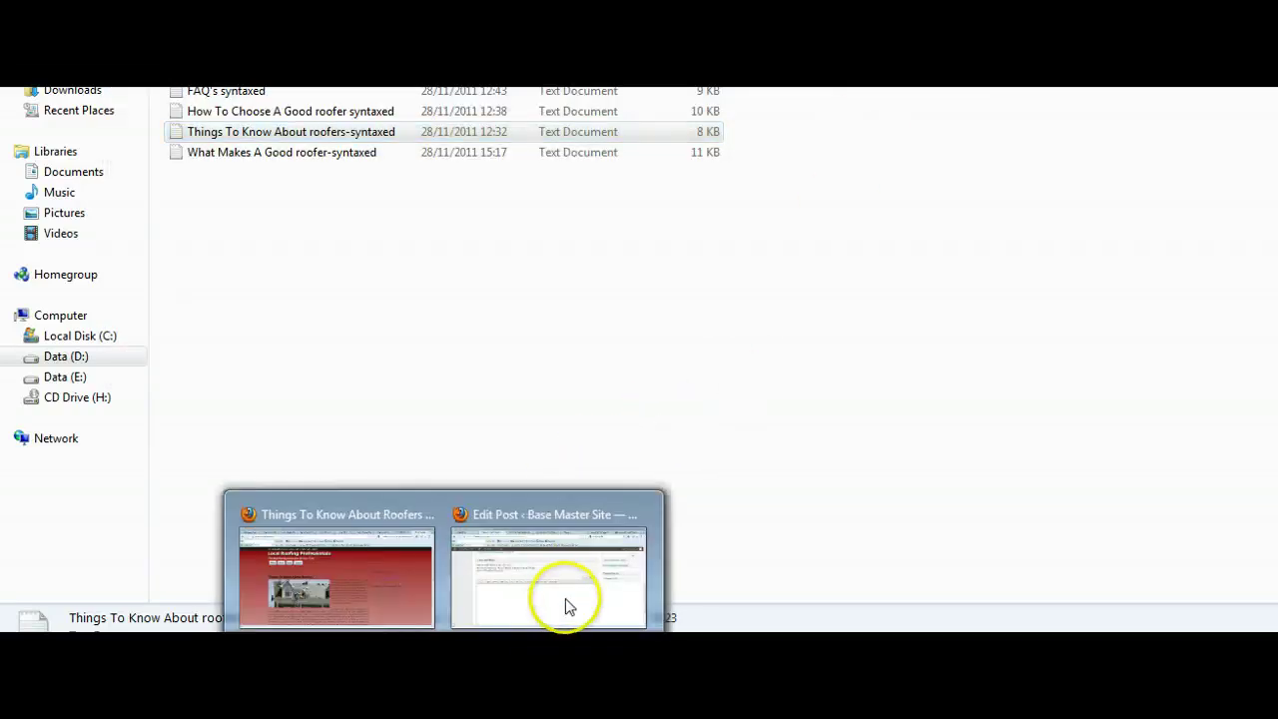
# - Paste the roofer spintax into the Syntax Spin Editor and return to the empty title and body
pyautogui.click(565, 605)
pyautogui.rightClick(528, 393)
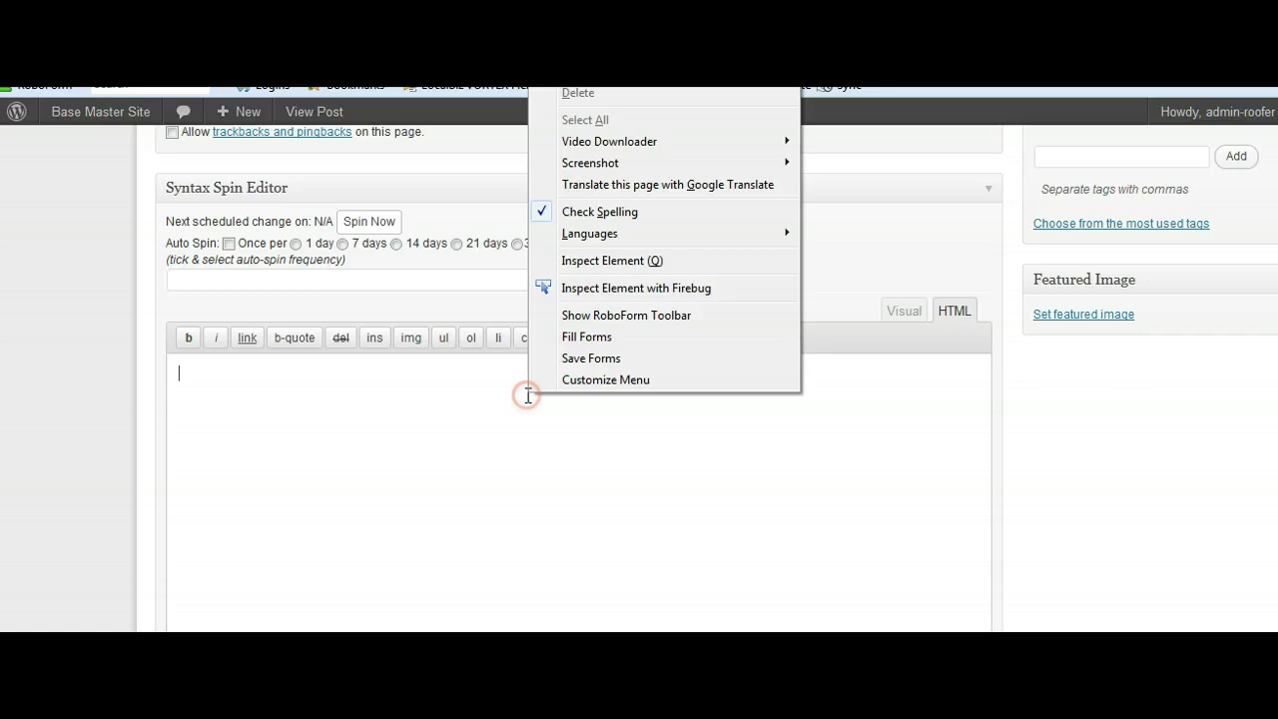
pyautogui.click(589, 75)
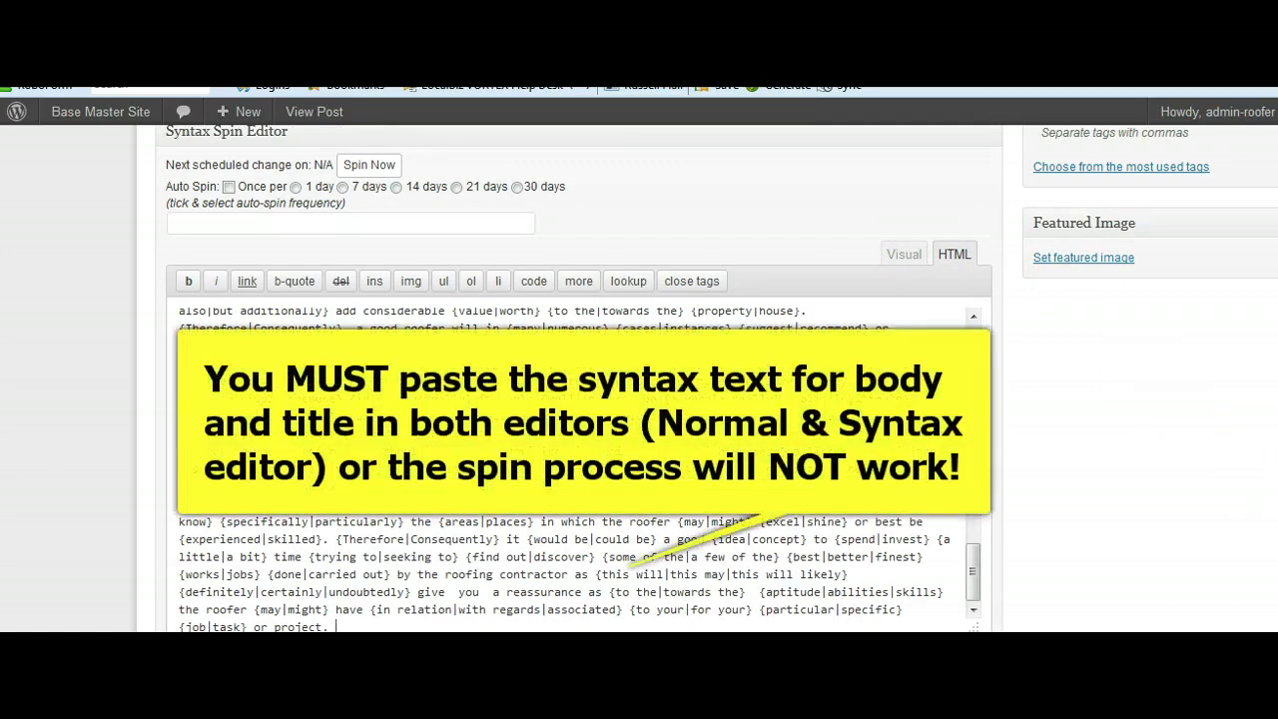
pyautogui.scroll(5, 580, 380)
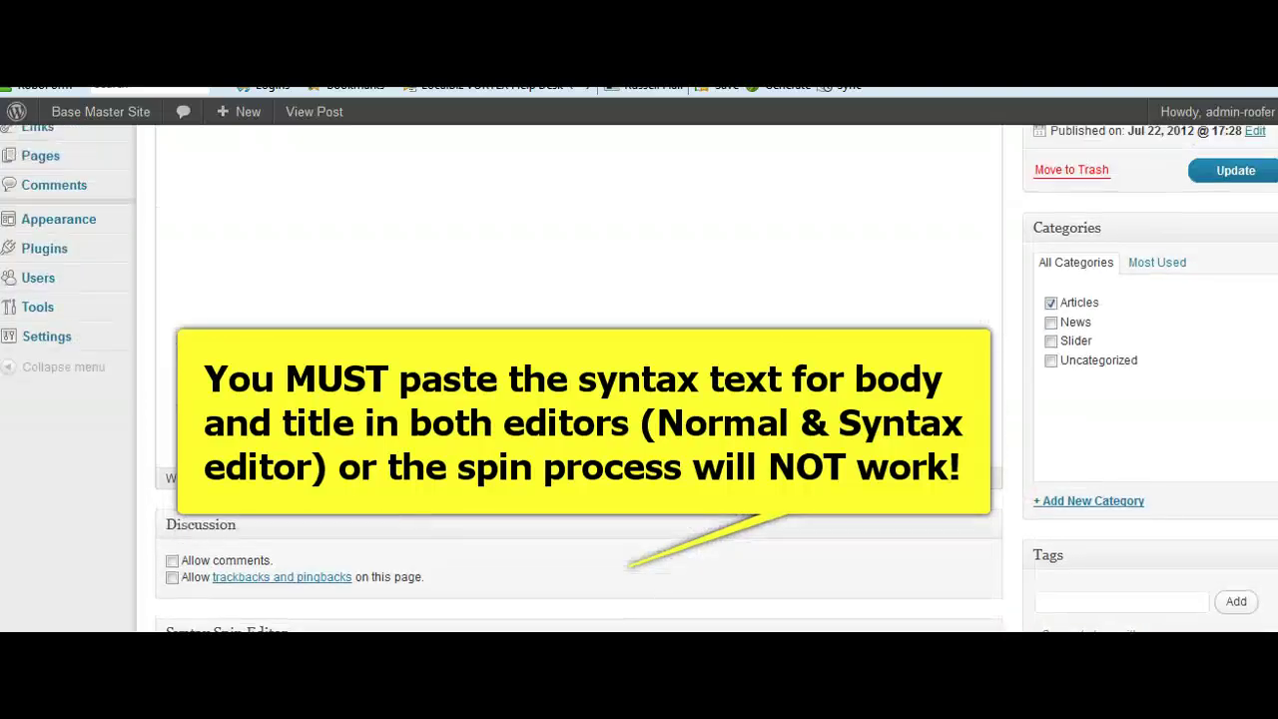
pyautogui.scroll(2, 580, 380)
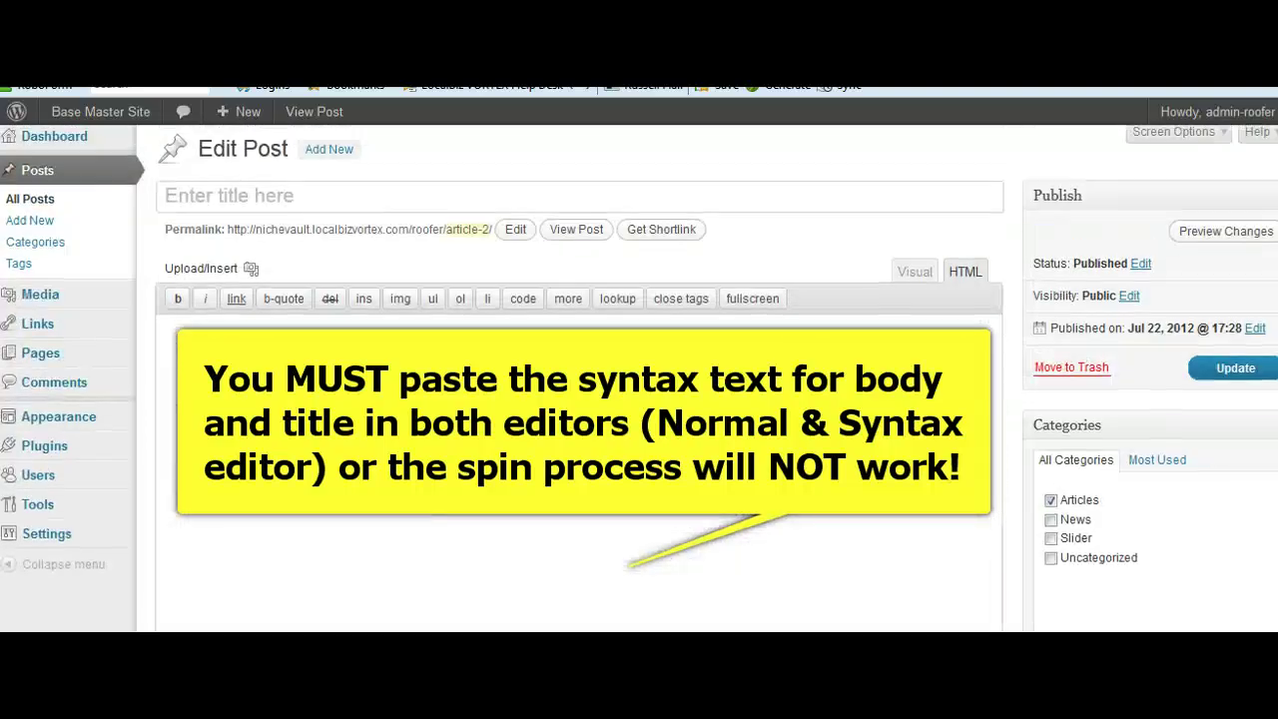
# - Paste the spun roofer article text into the empty post body
pyautogui.rightClick(408, 360)
pyautogui.hotkey('ctrl', 'v')
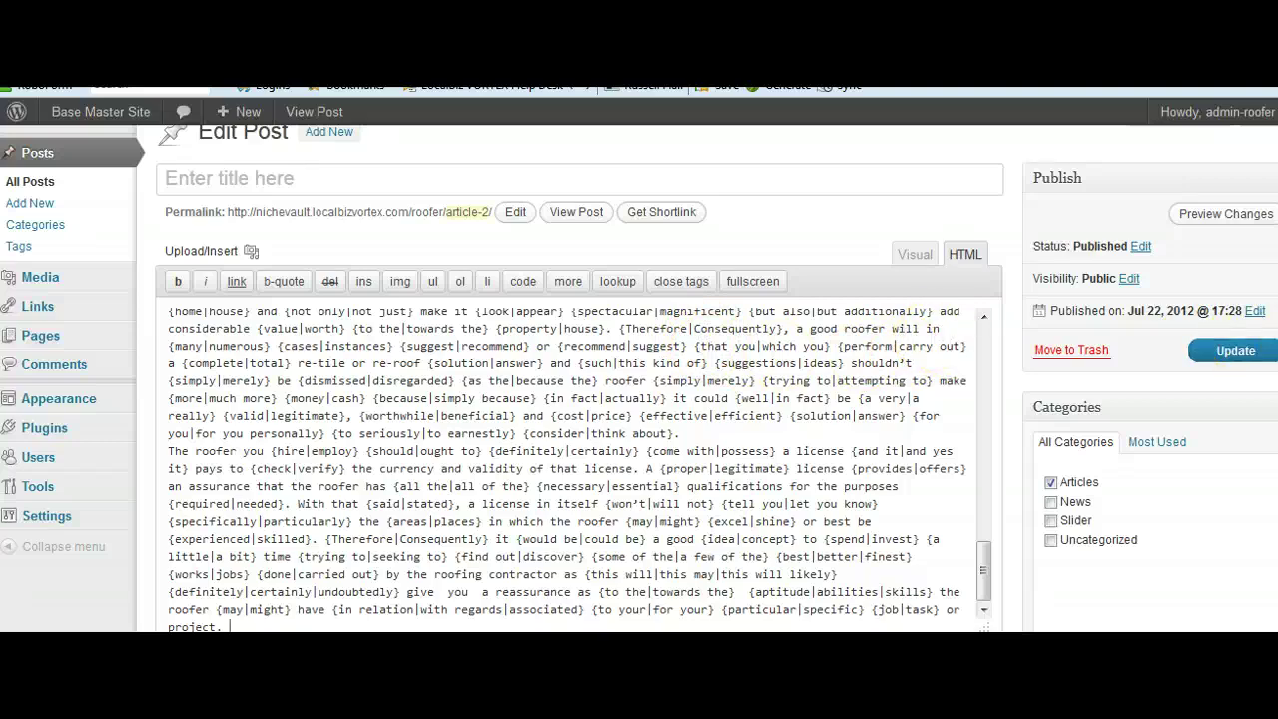
pyautogui.moveTo(983, 564); pyautogui.dragTo(999, 300)
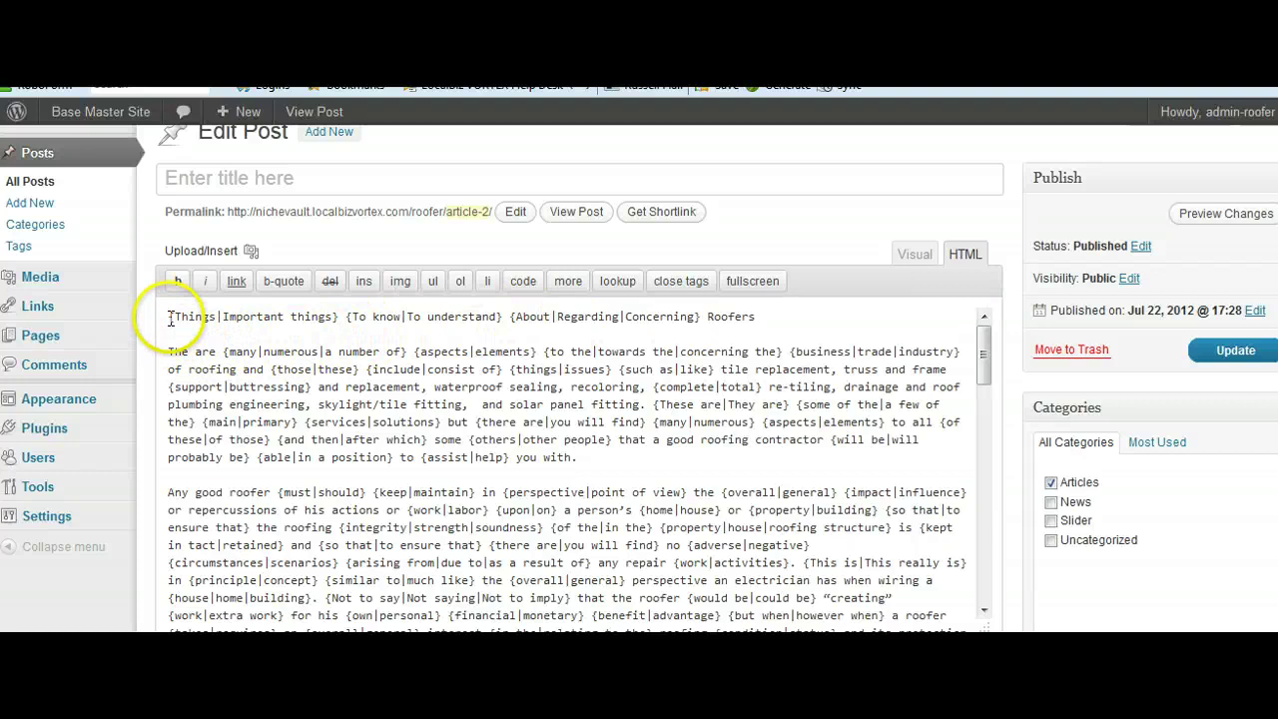
# - Move the spun first line '{Things|Important things}… Roofers' from the body into the post title
pyautogui.moveTo(258, 316); pyautogui.dragTo(811, 316)
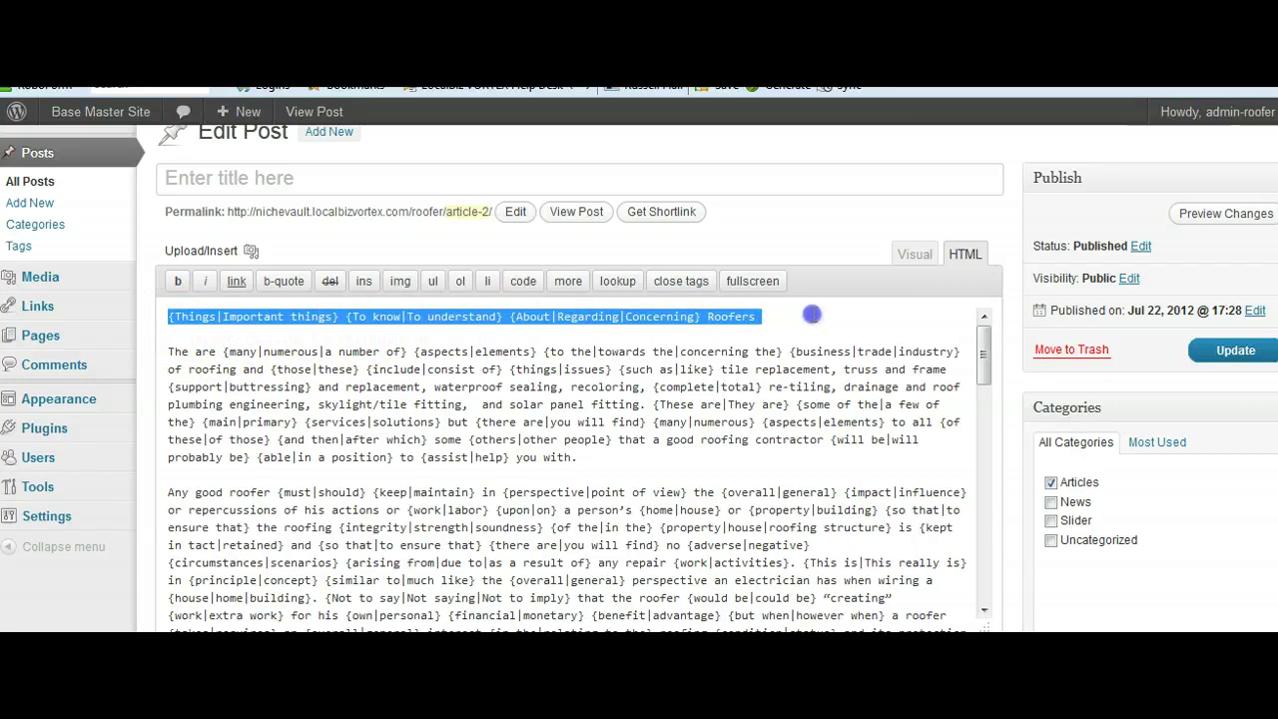
pyautogui.rightClick(715, 316)
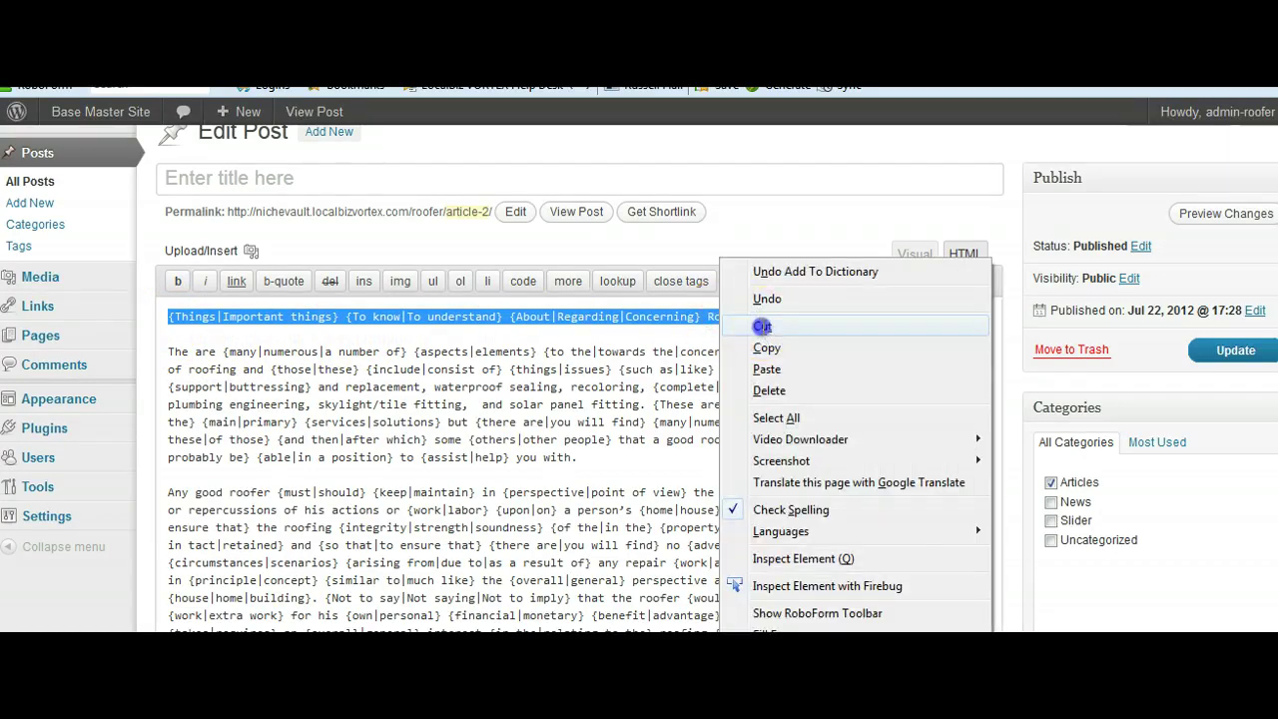
pyautogui.click(762, 326)
pyautogui.press('Delete')
pyautogui.press('Delete')
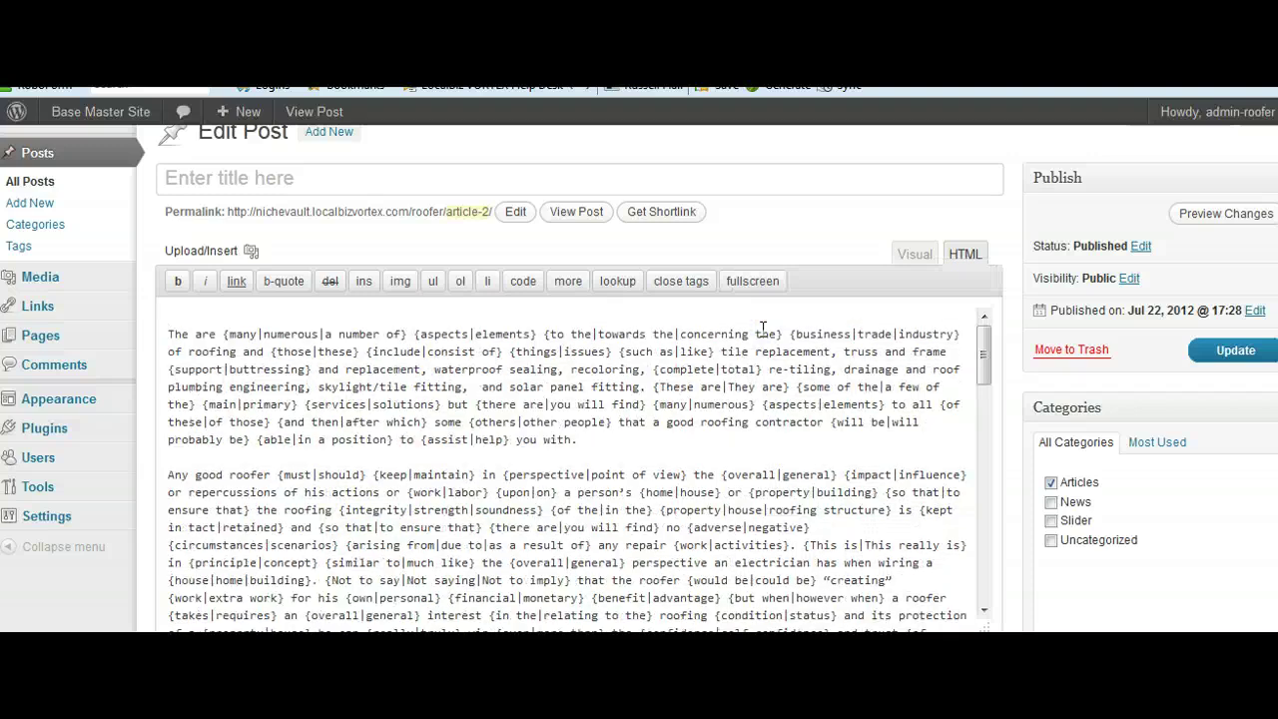
pyautogui.rightClick(470, 178)
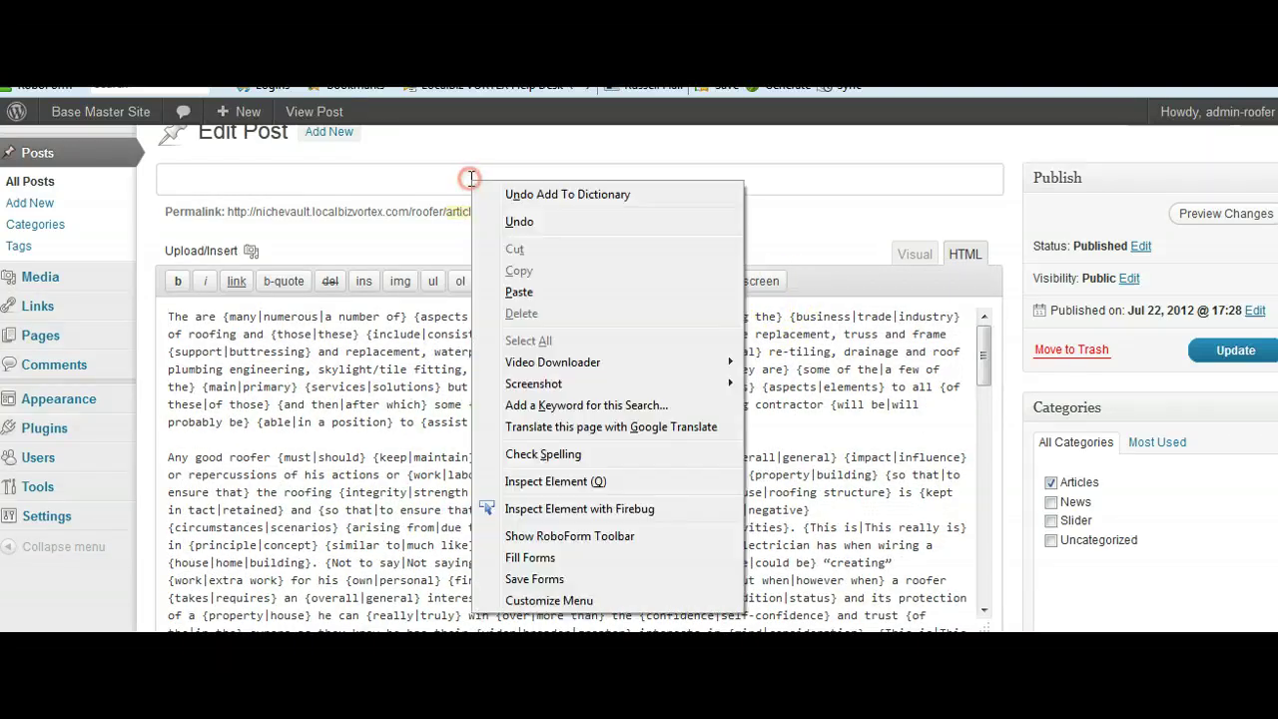
pyautogui.click(527, 293)
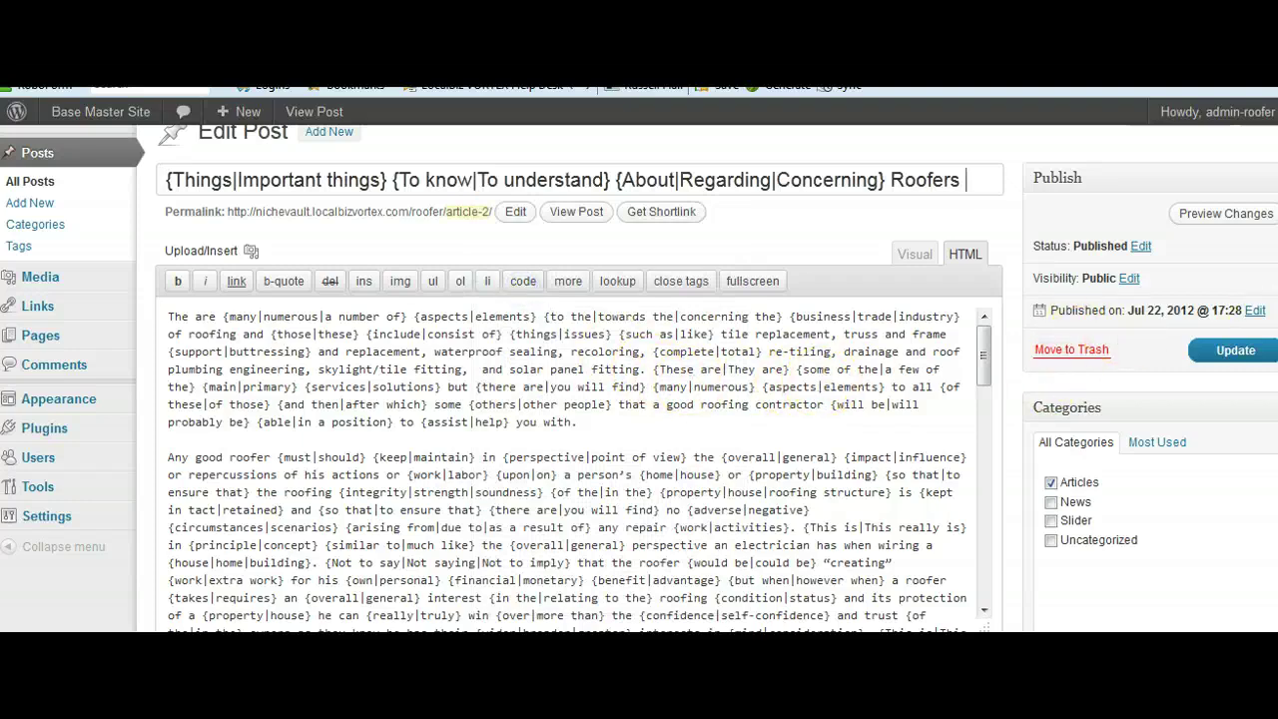
# - Paste the spun title into the Syntax Spin Editor's title field and run Spin Now
pyautogui.scroll(-10, 579, 380)
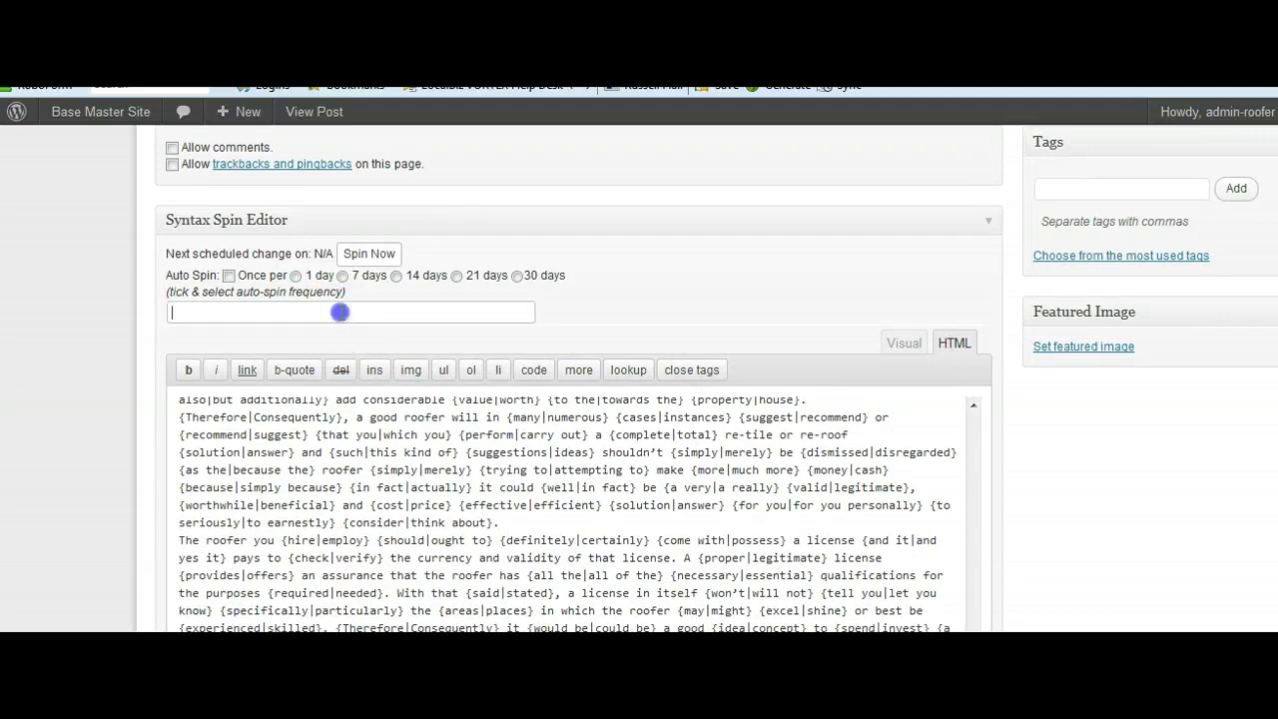
pyautogui.rightClick(339, 311)
pyautogui.click(393, 366)
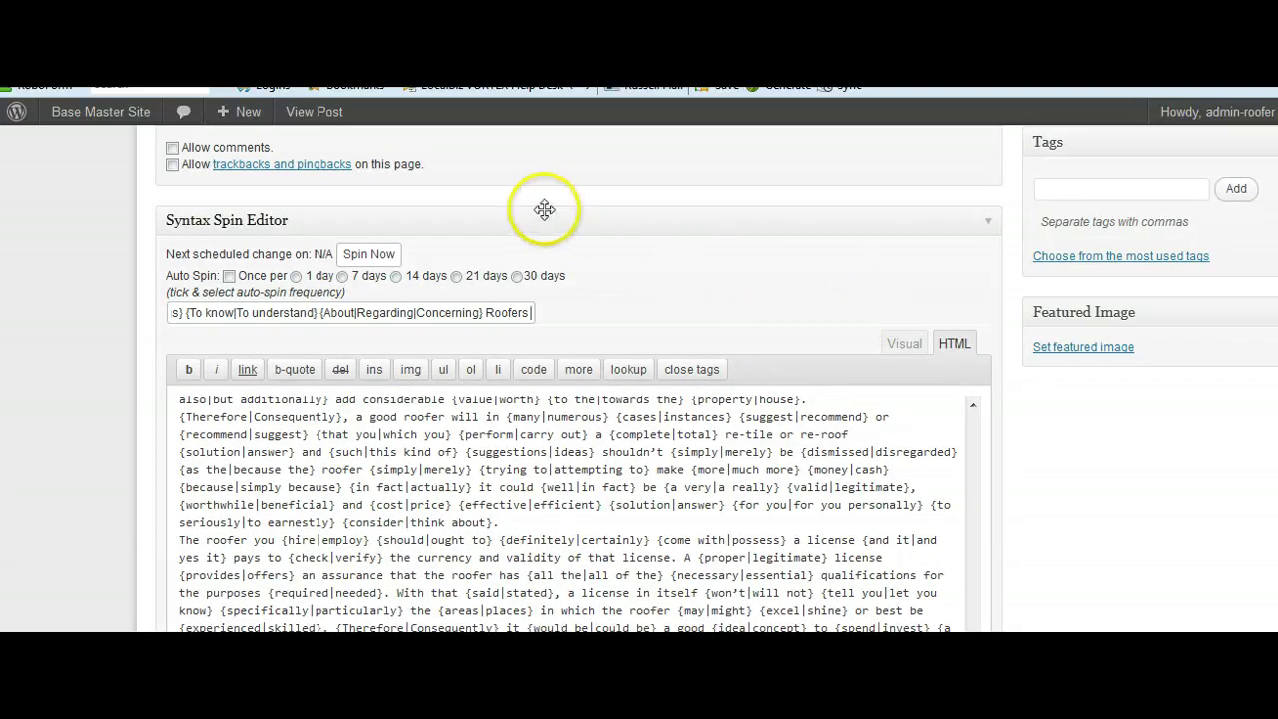
pyautogui.click(377, 256)
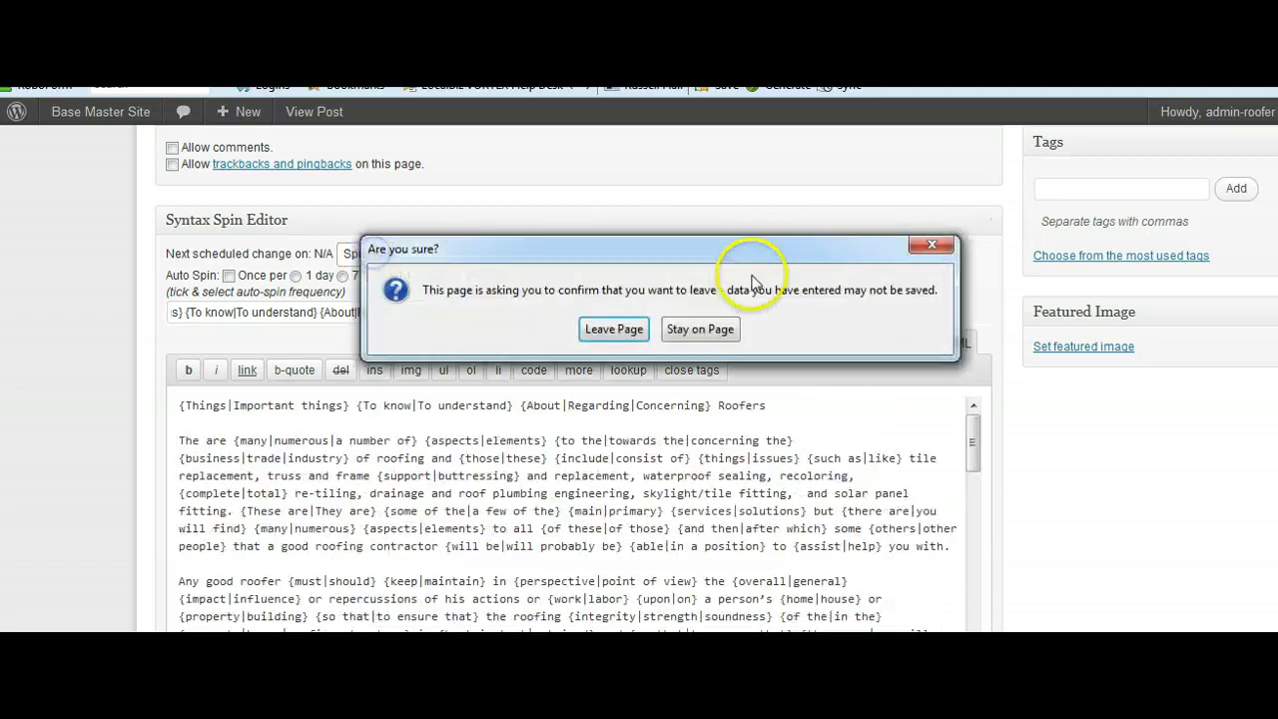
pyautogui.click(604, 329)
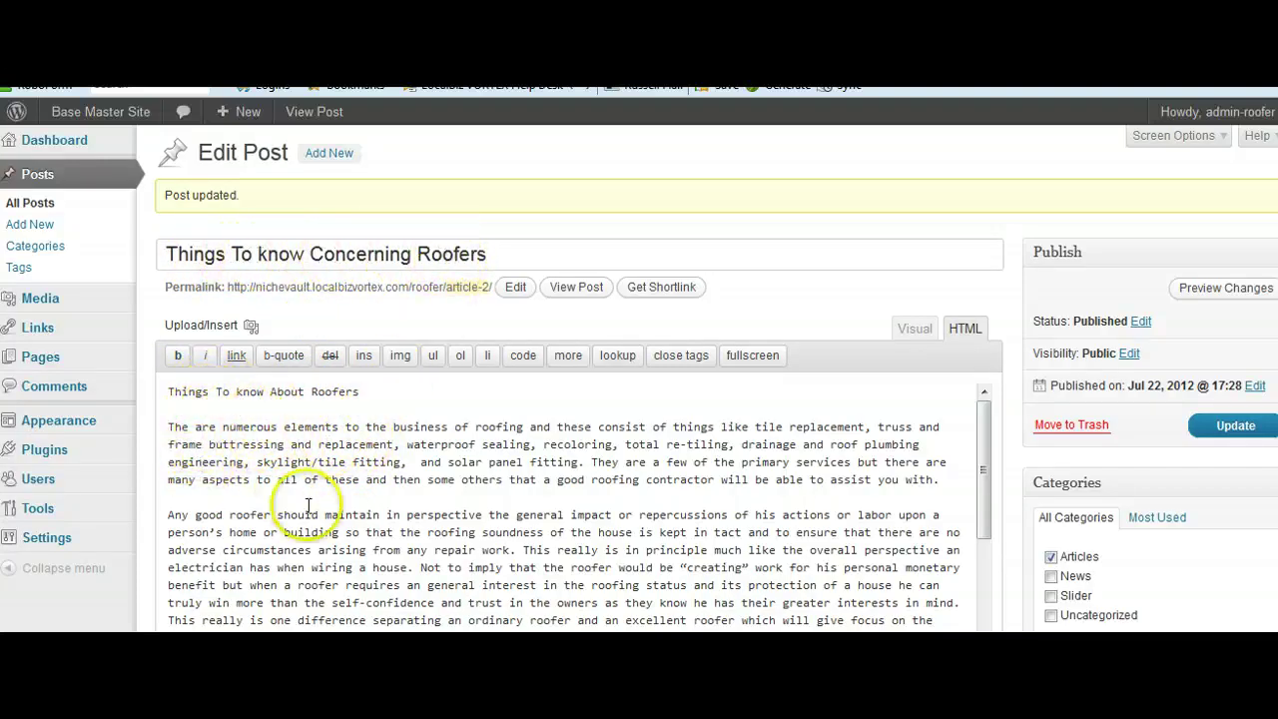
# - Review the spun article text and save the post with Update
pyautogui.scroll(-3, 457, 515)
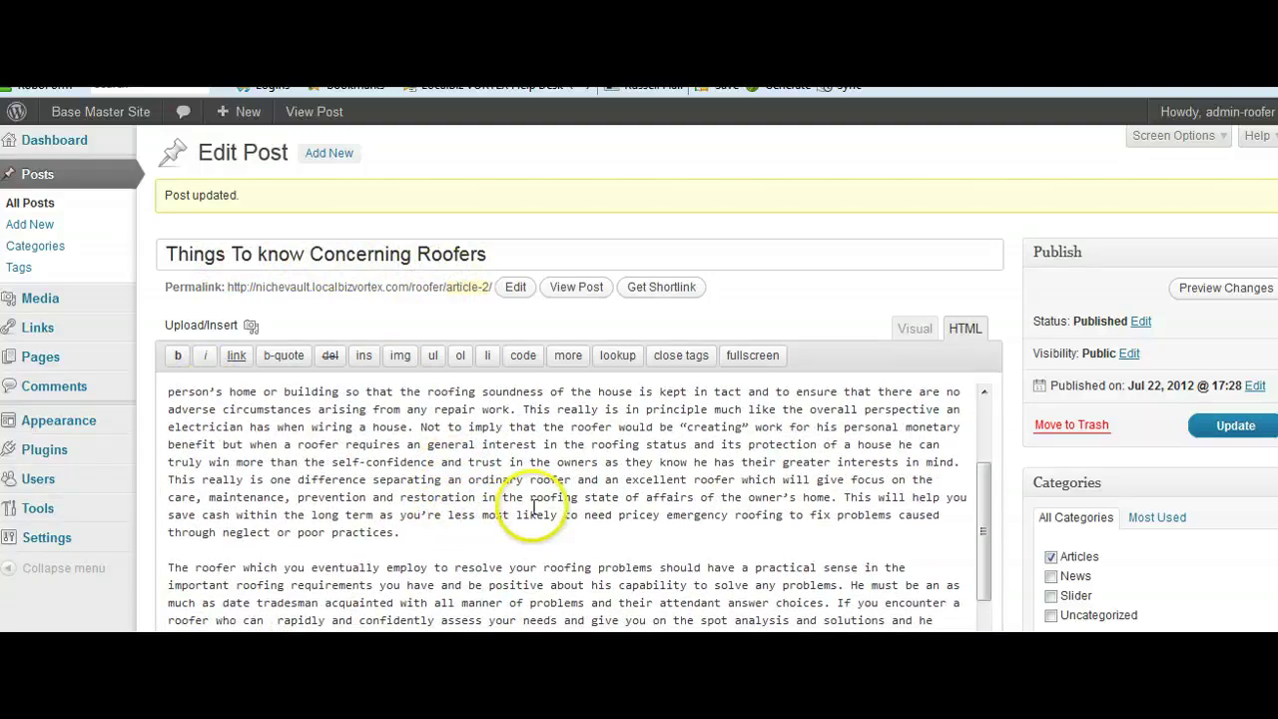
pyautogui.scroll(-10, 639, 399)
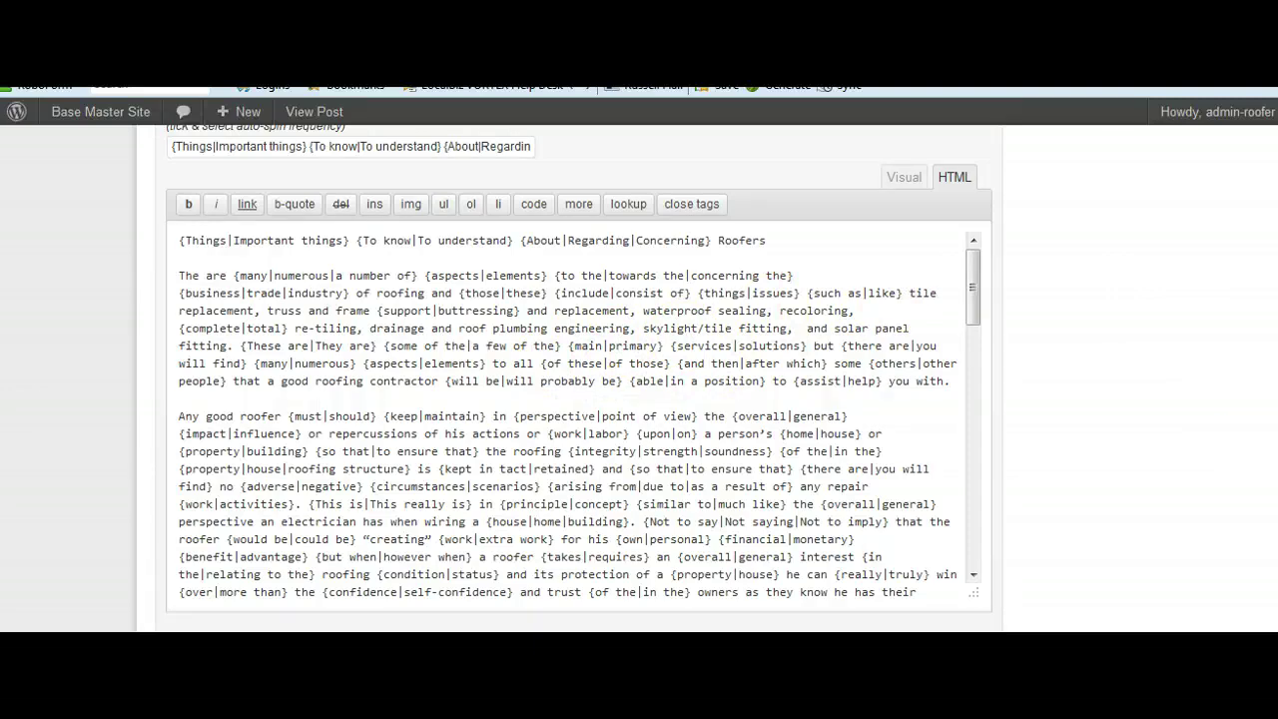
pyautogui.scroll(3, 579, 380)
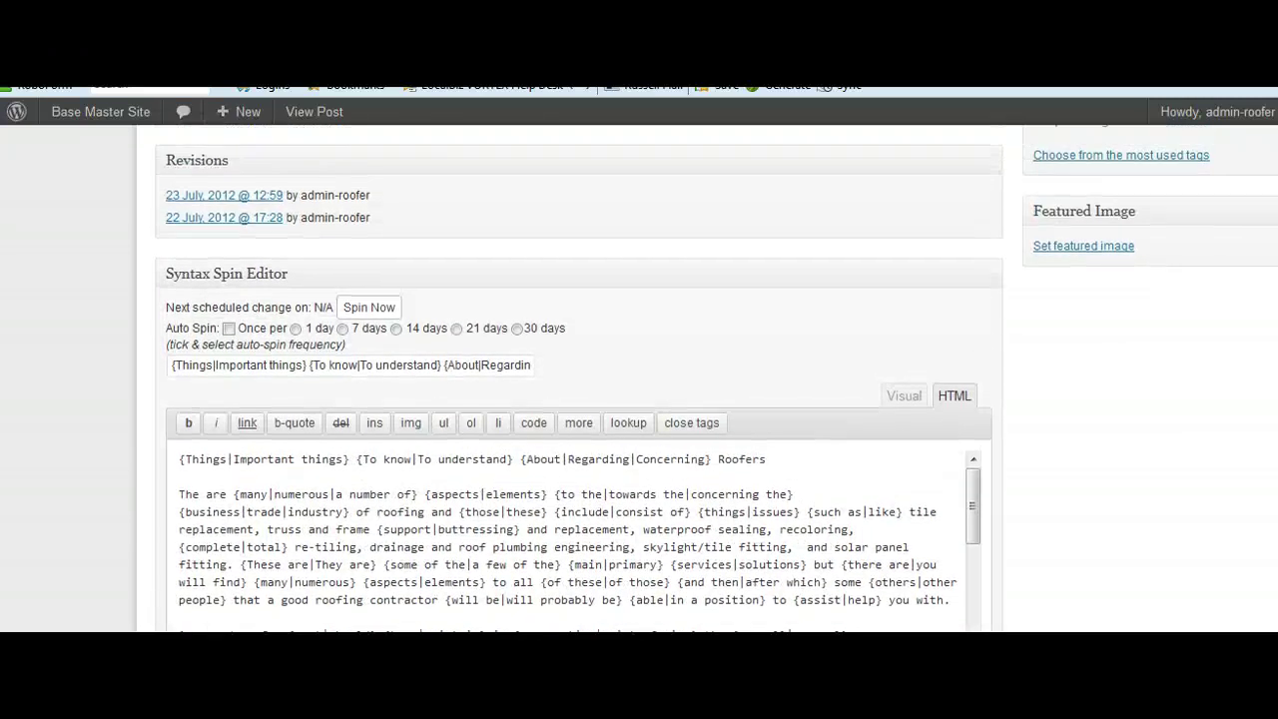
pyautogui.scroll(3, 639, 379)
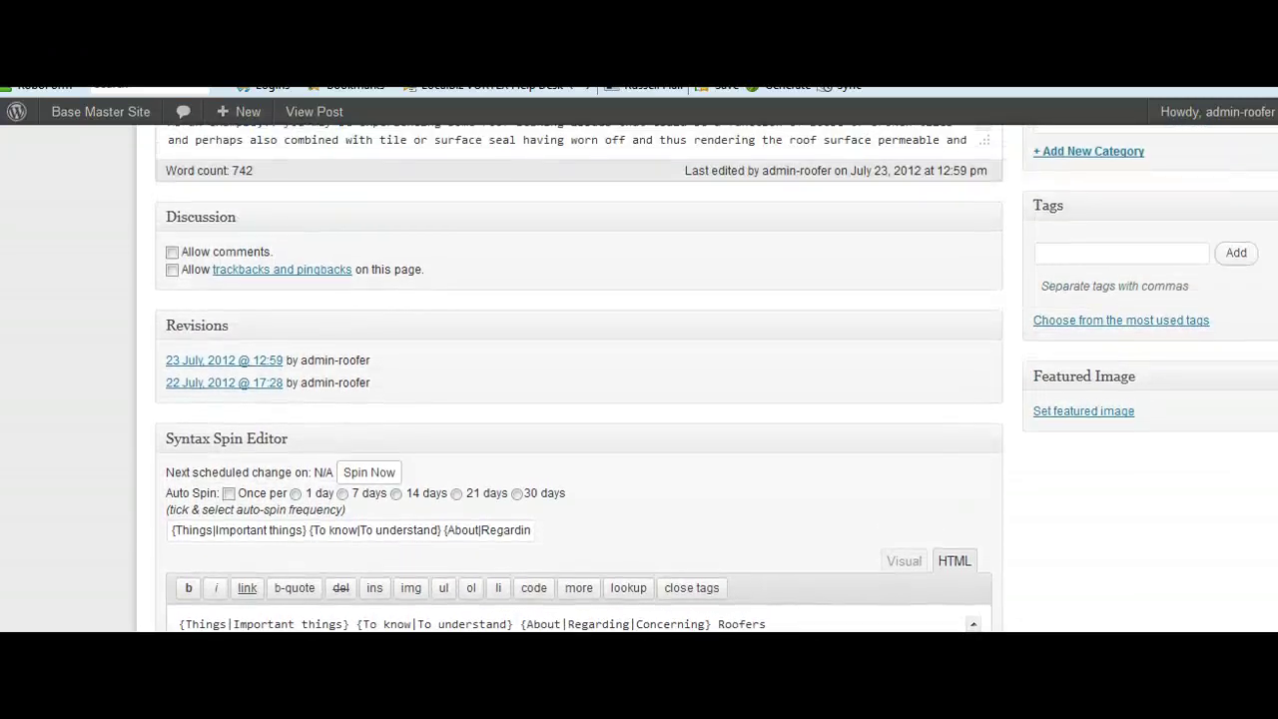
pyautogui.scroll(1, 639, 379)
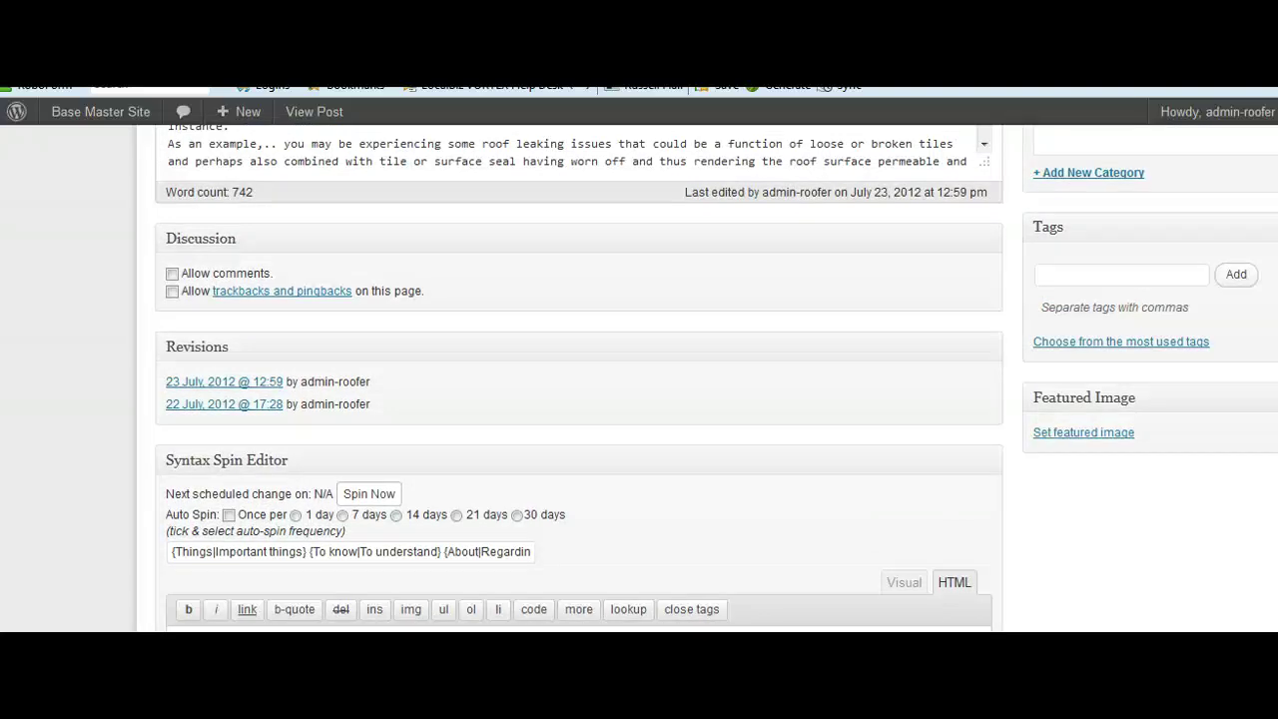
pyautogui.scroll(5, 860, 285)
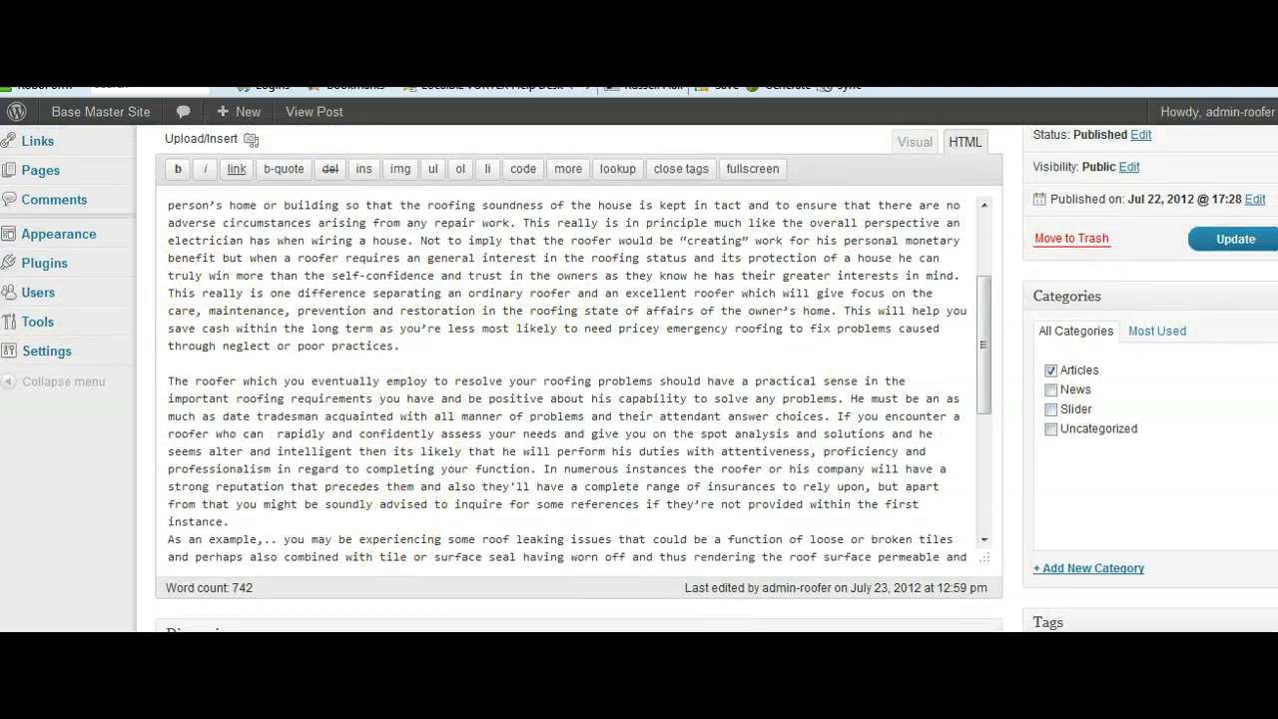
pyautogui.scroll(3, 579, 380)
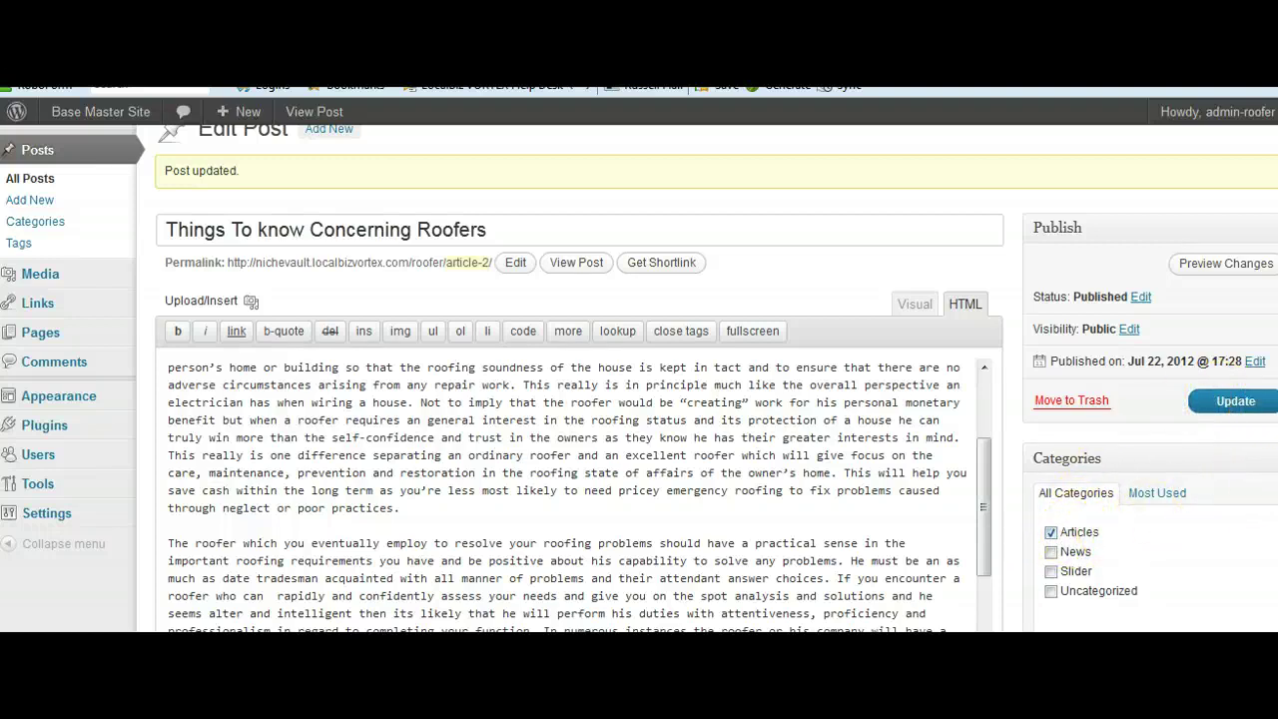
pyautogui.click(1238, 409)
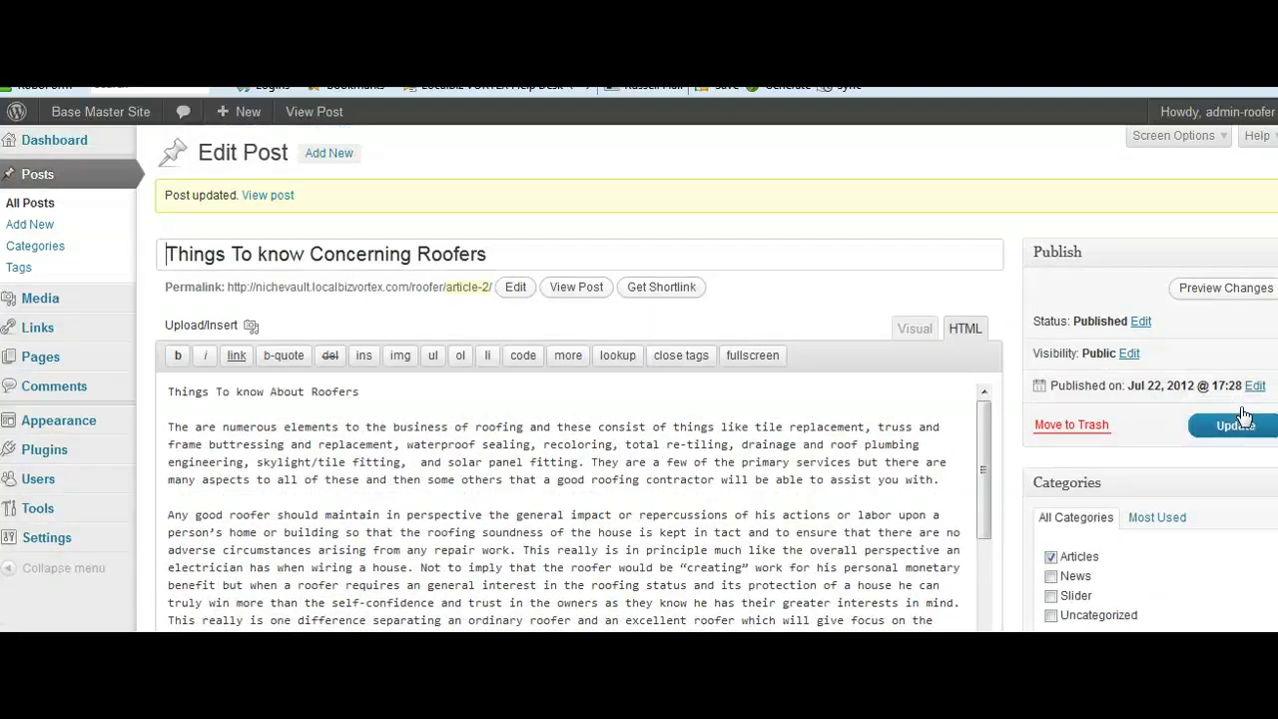
# - Open the live post 'Things To know Concerning Roofers' in a new tab, read it, and close it
pyautogui.rightClick(585, 297)
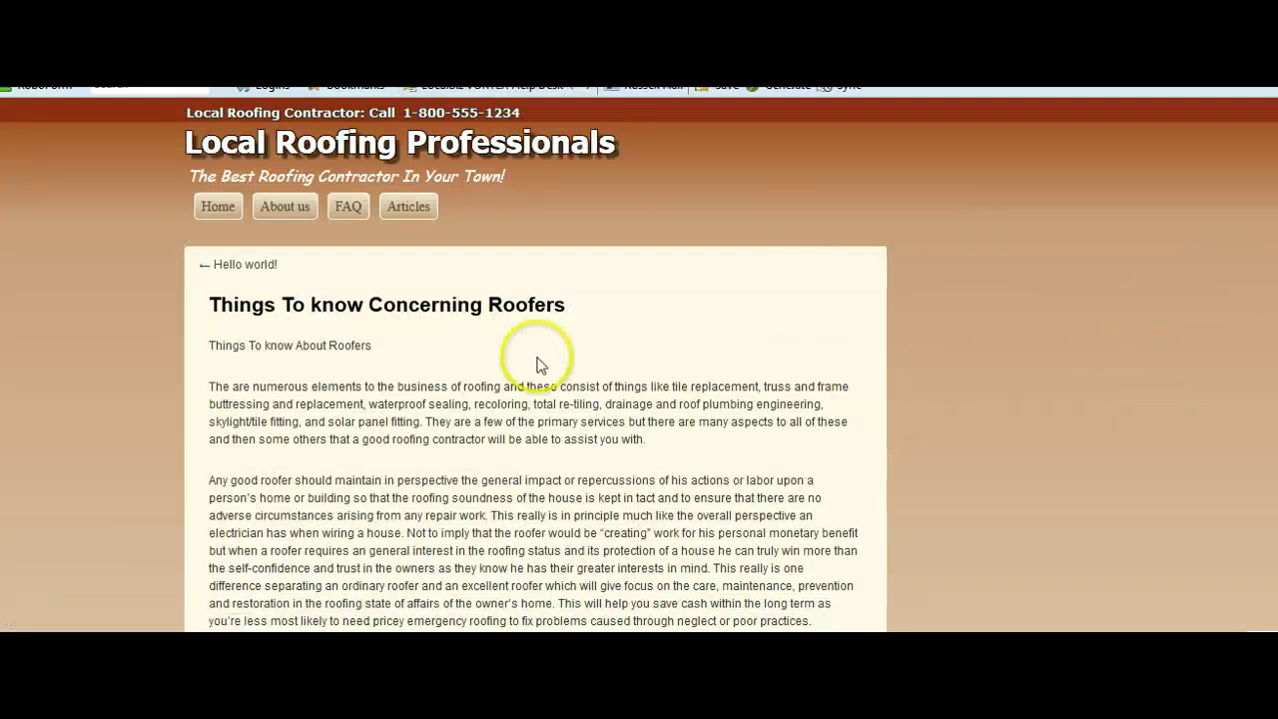
pyautogui.scroll(-2, 650, 371)
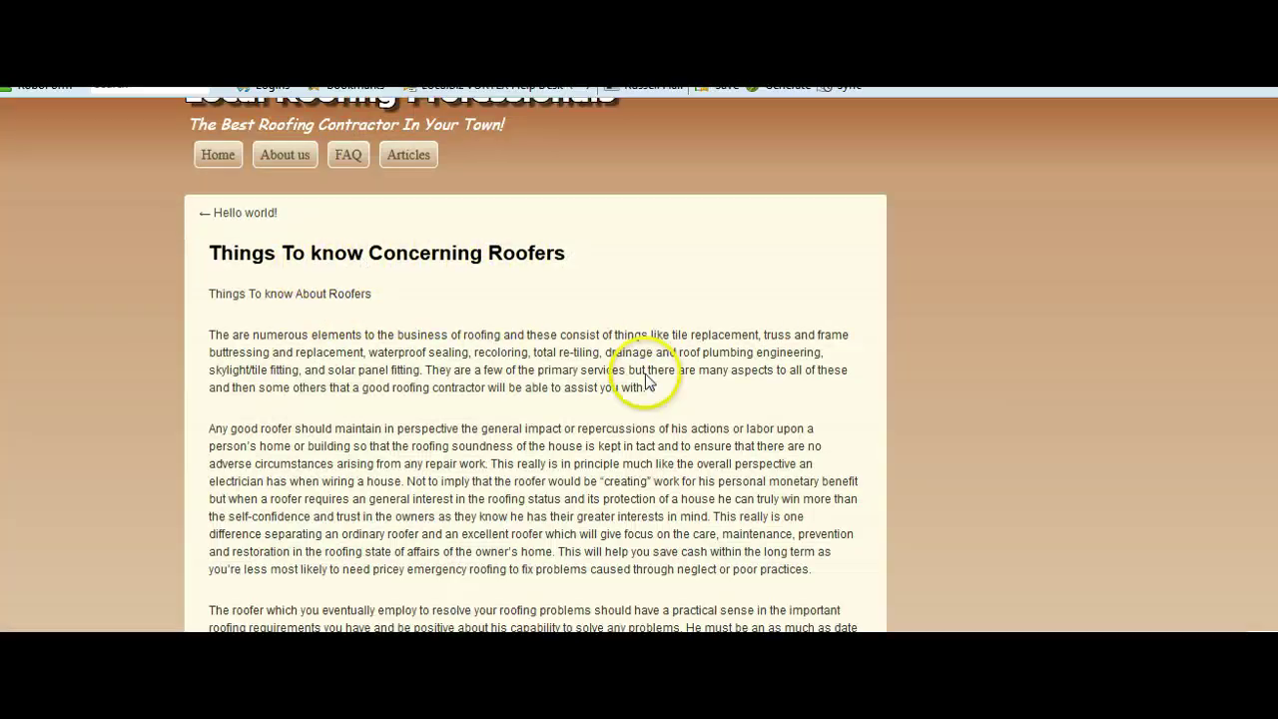
pyautogui.scroll(-9, 321, 245)
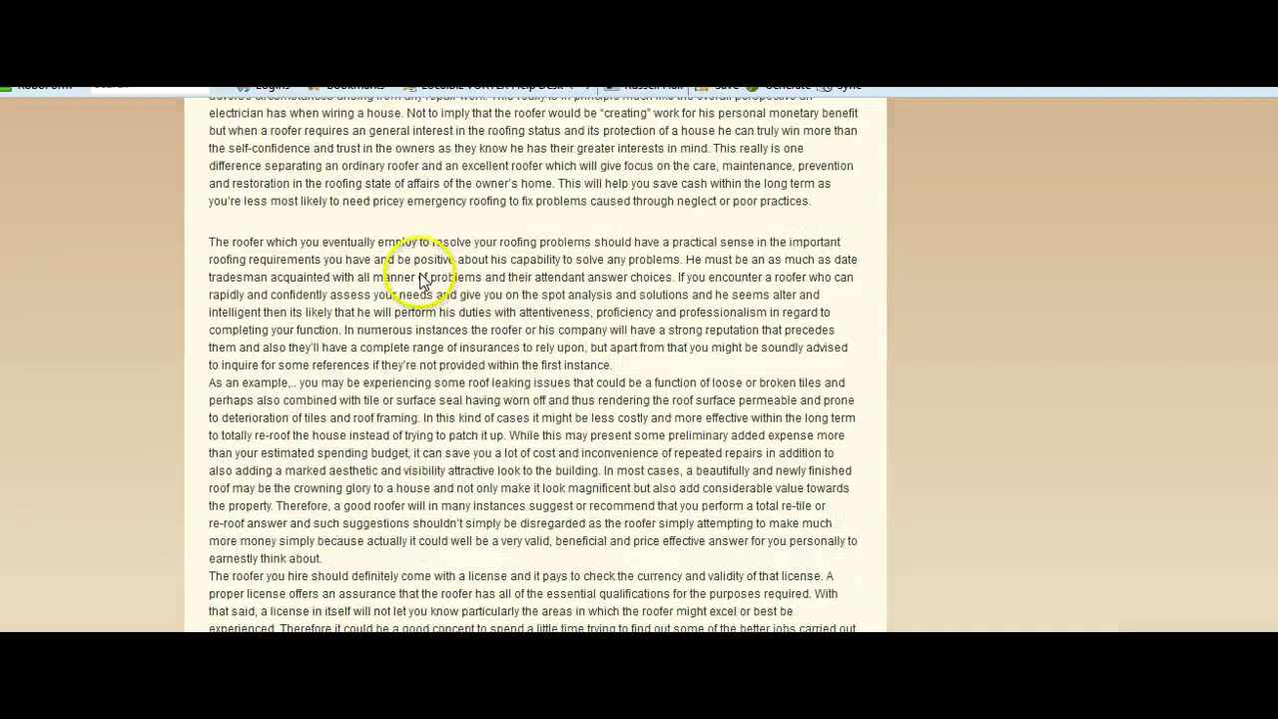
pyautogui.scroll(10, 391, 347)
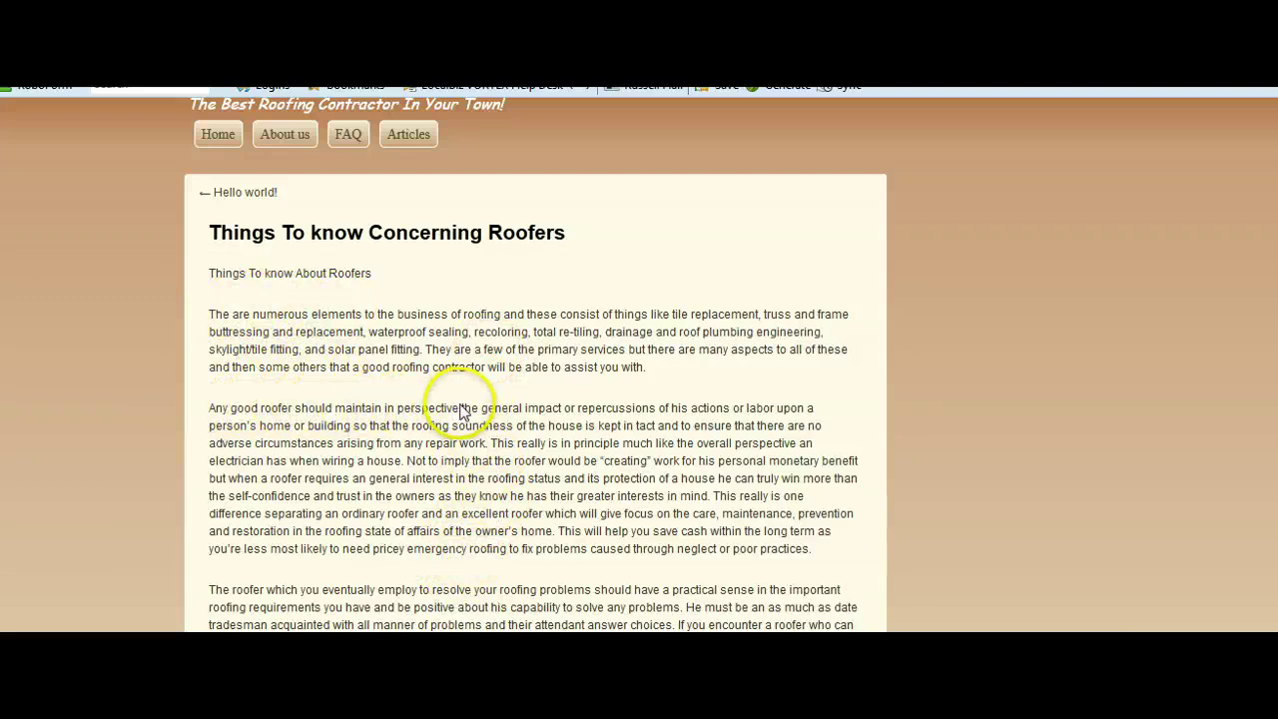
pyautogui.scroll(-2, 343, 429)
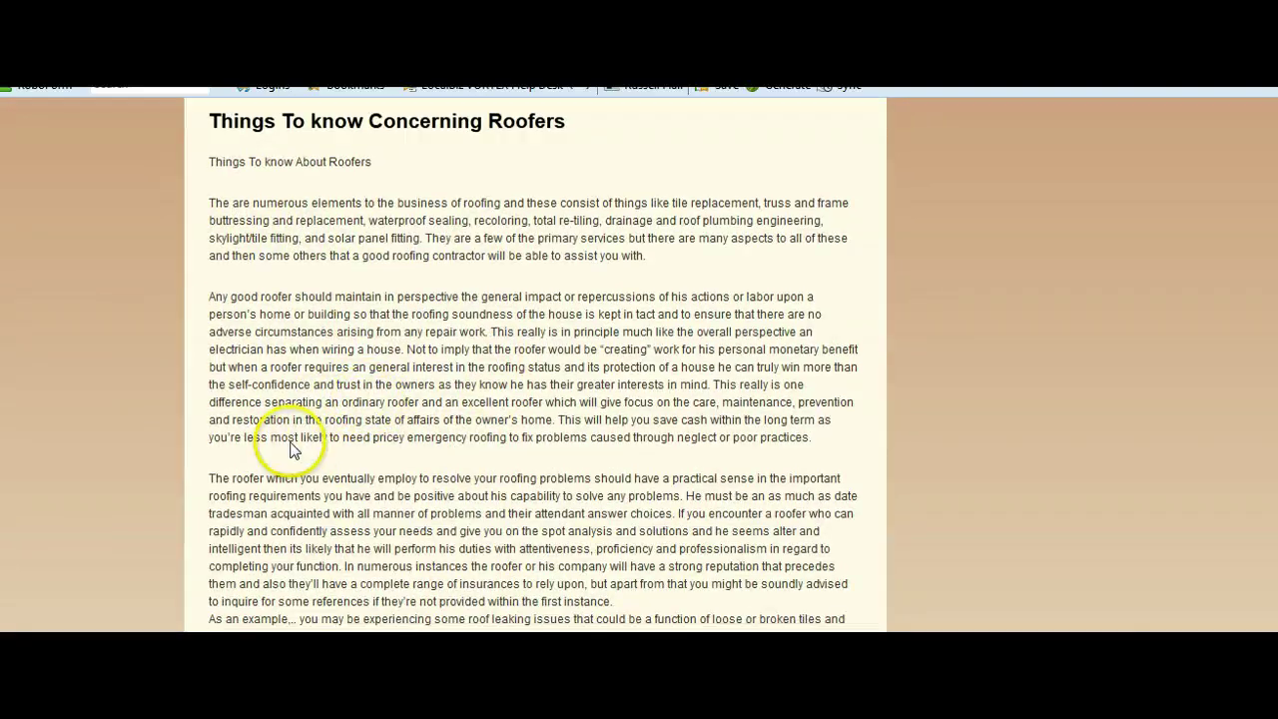
pyautogui.scroll(-4, 449, 539)
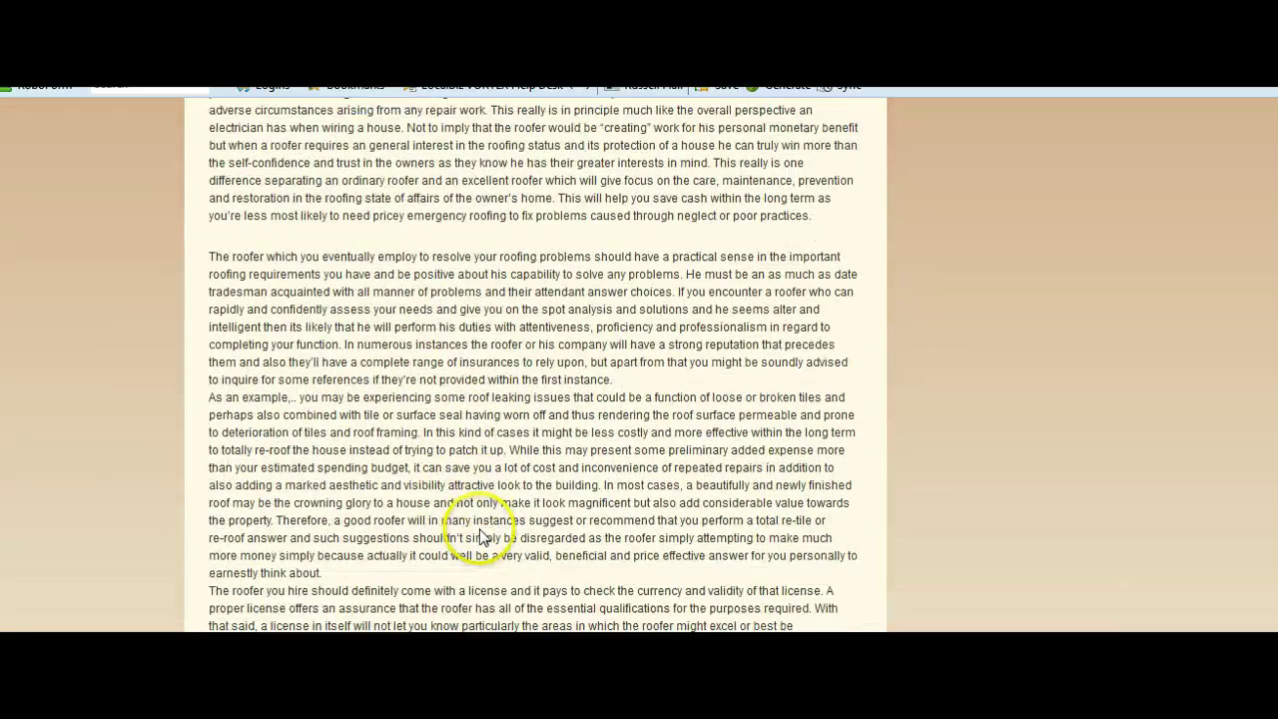
pyautogui.scroll(-2, 482, 532)
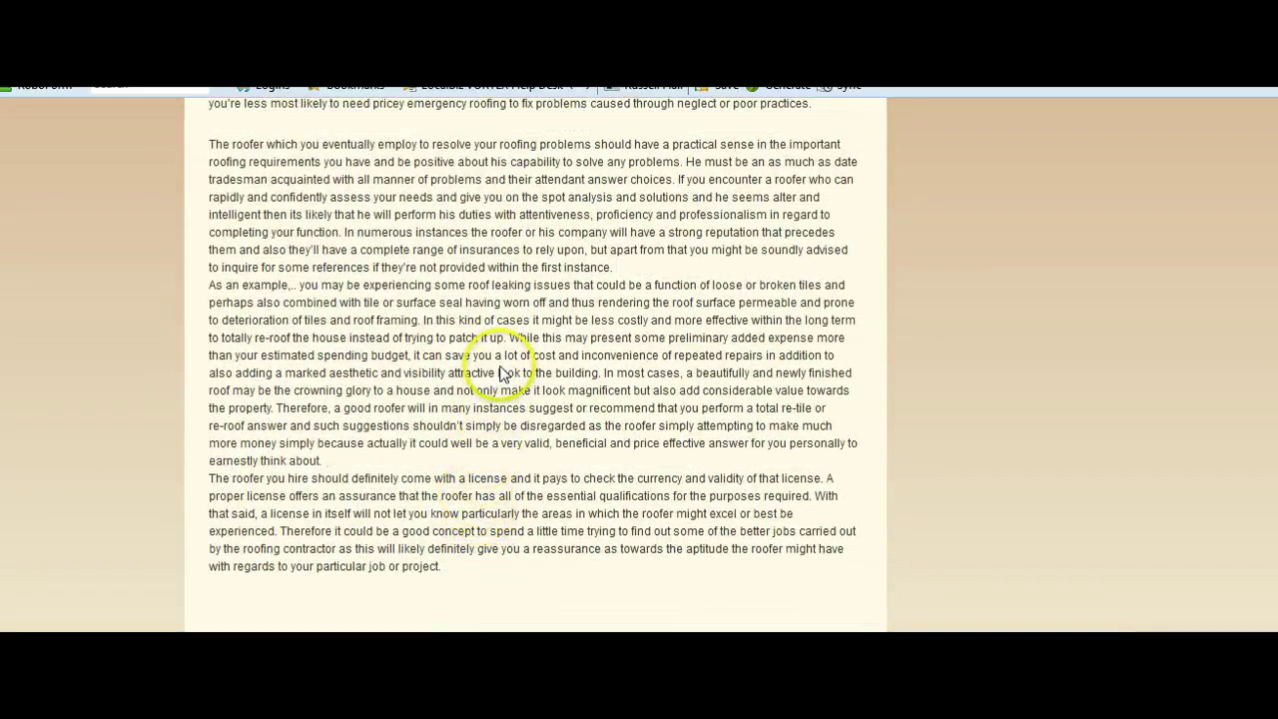
pyautogui.hotkey('ctrl', 'w')
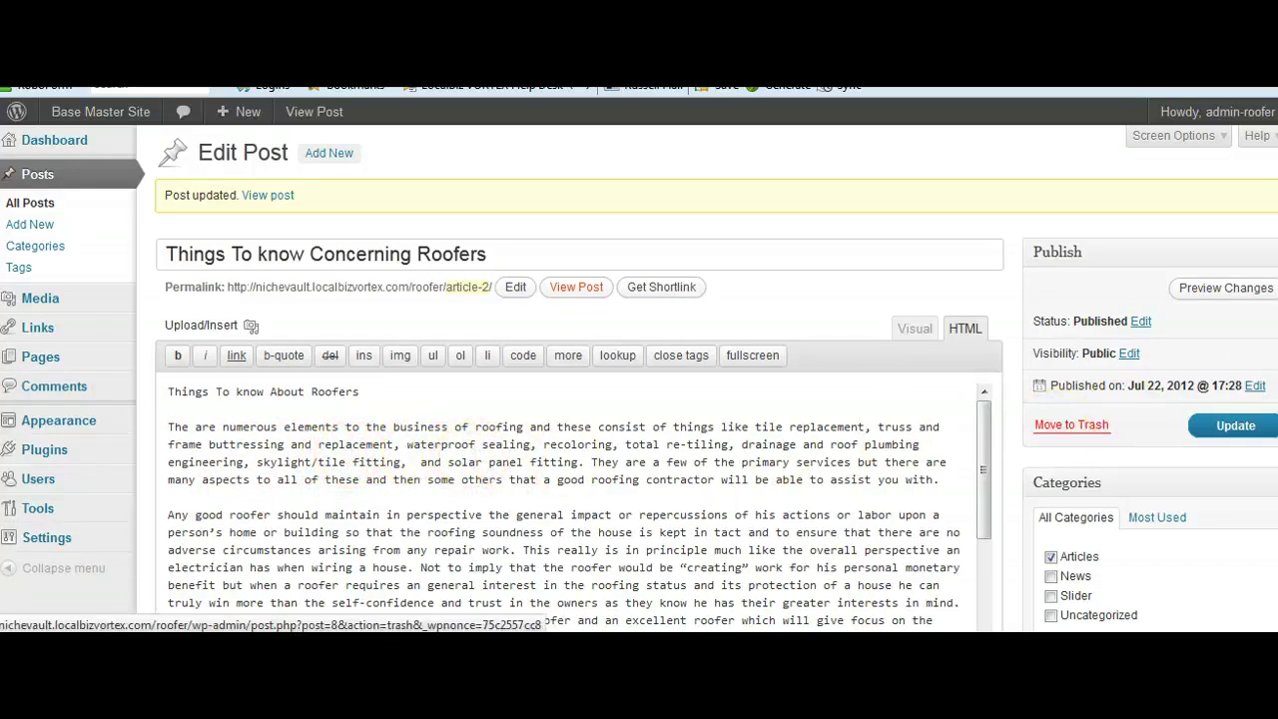
# - Bold the spun title line in the Syntax Spin Editor's HTML view
pyautogui.scroll(-2, 989, 432)
pyautogui.scroll(-5, 579, 379)
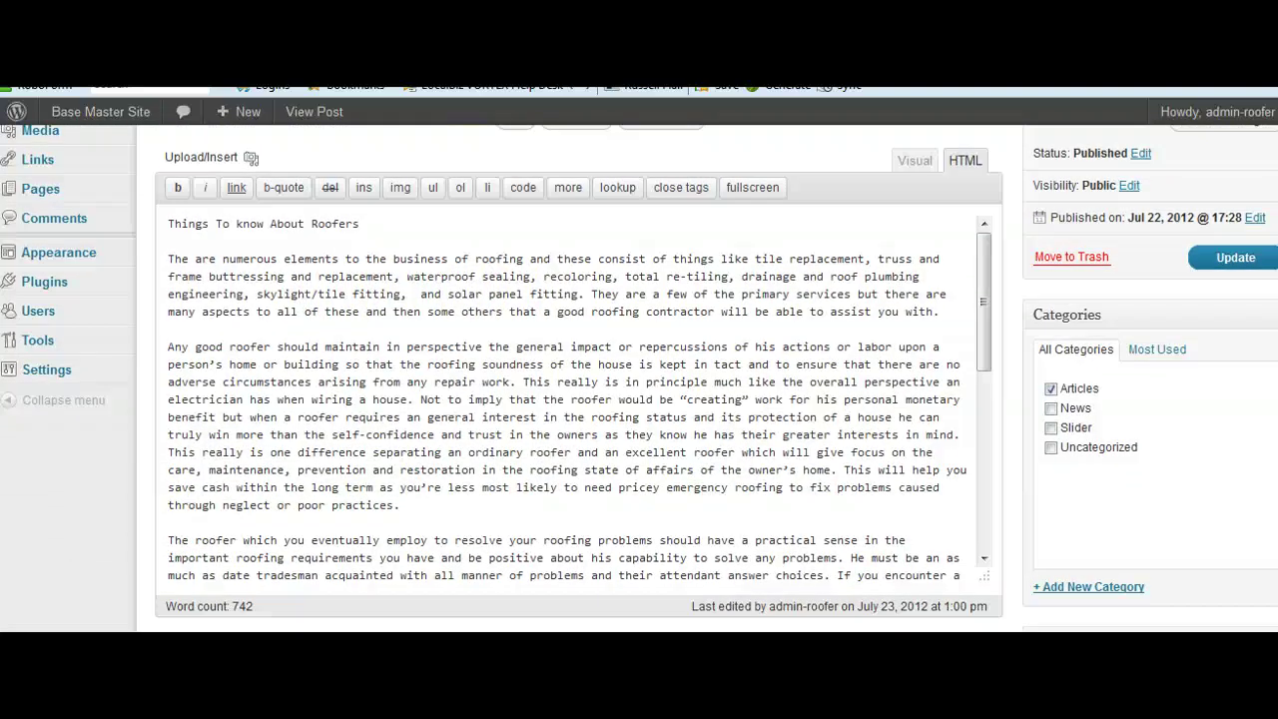
pyautogui.scroll(-8, 579, 379)
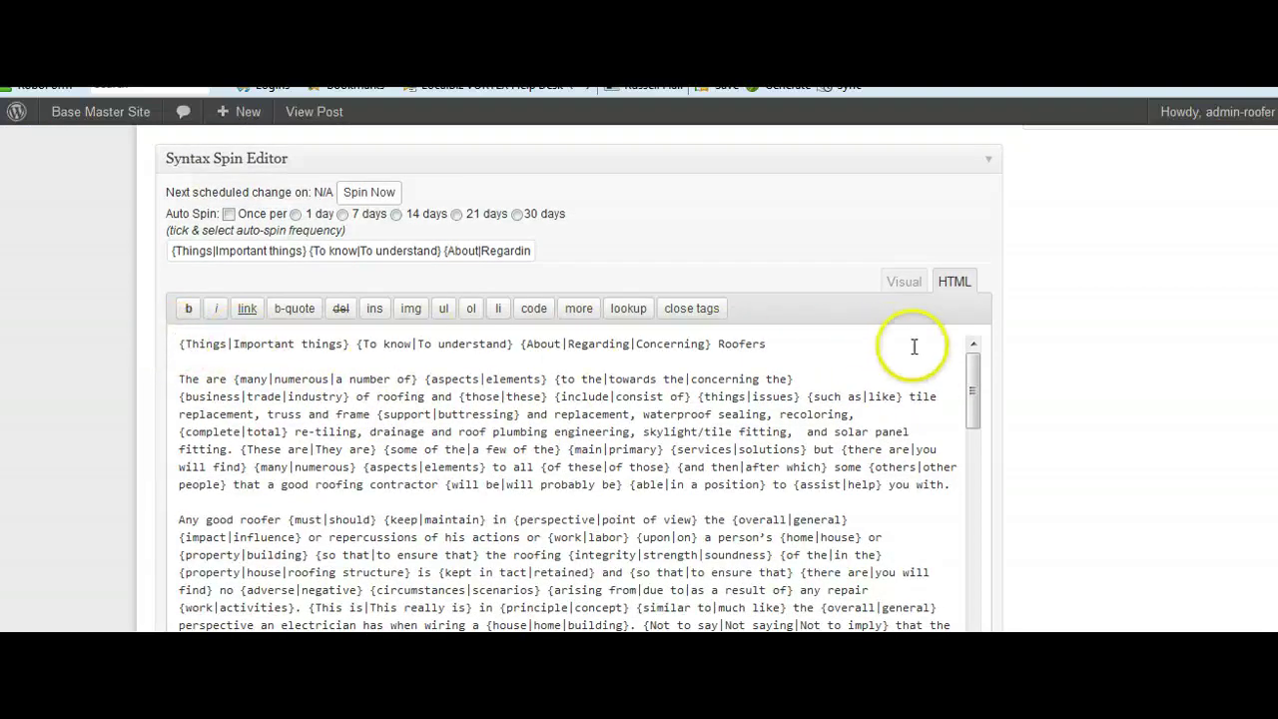
pyautogui.moveTo(785, 345); pyautogui.dragTo(121, 348)
pyautogui.click(188, 307)
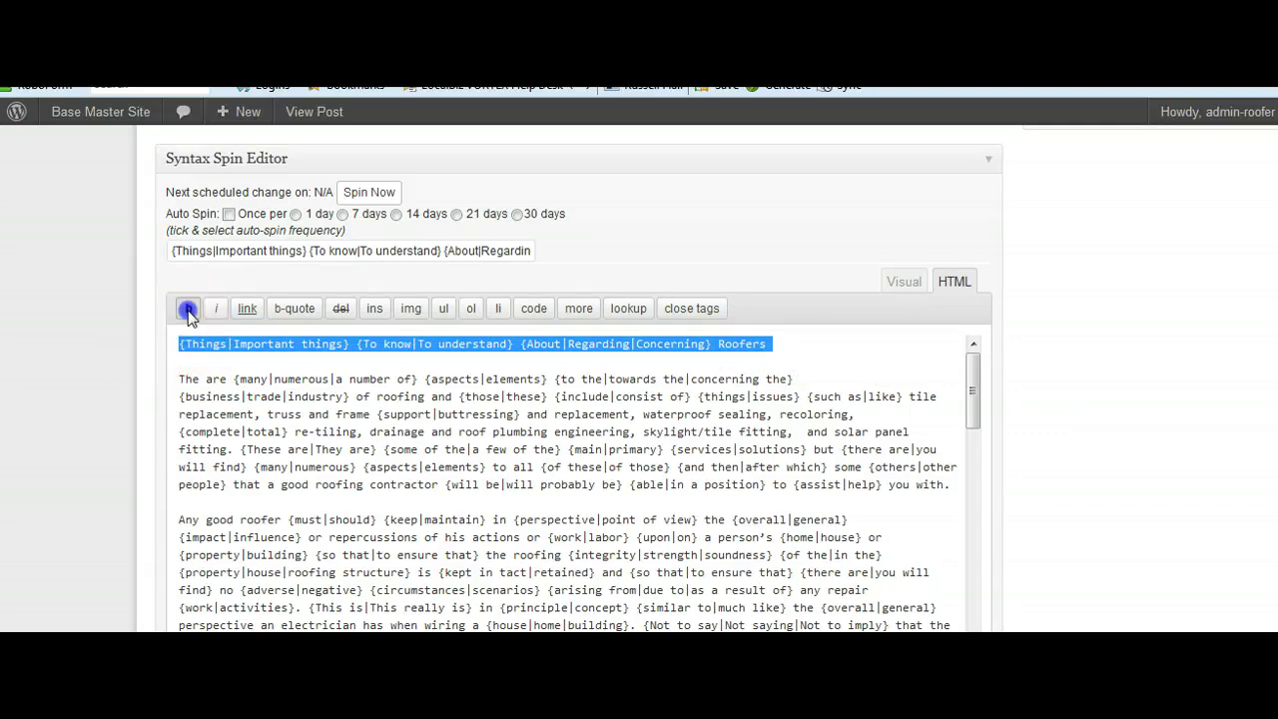
# - In Visual view, bold the first sentence of the 'Any good roofer' paragraph
pyautogui.click(904, 281)
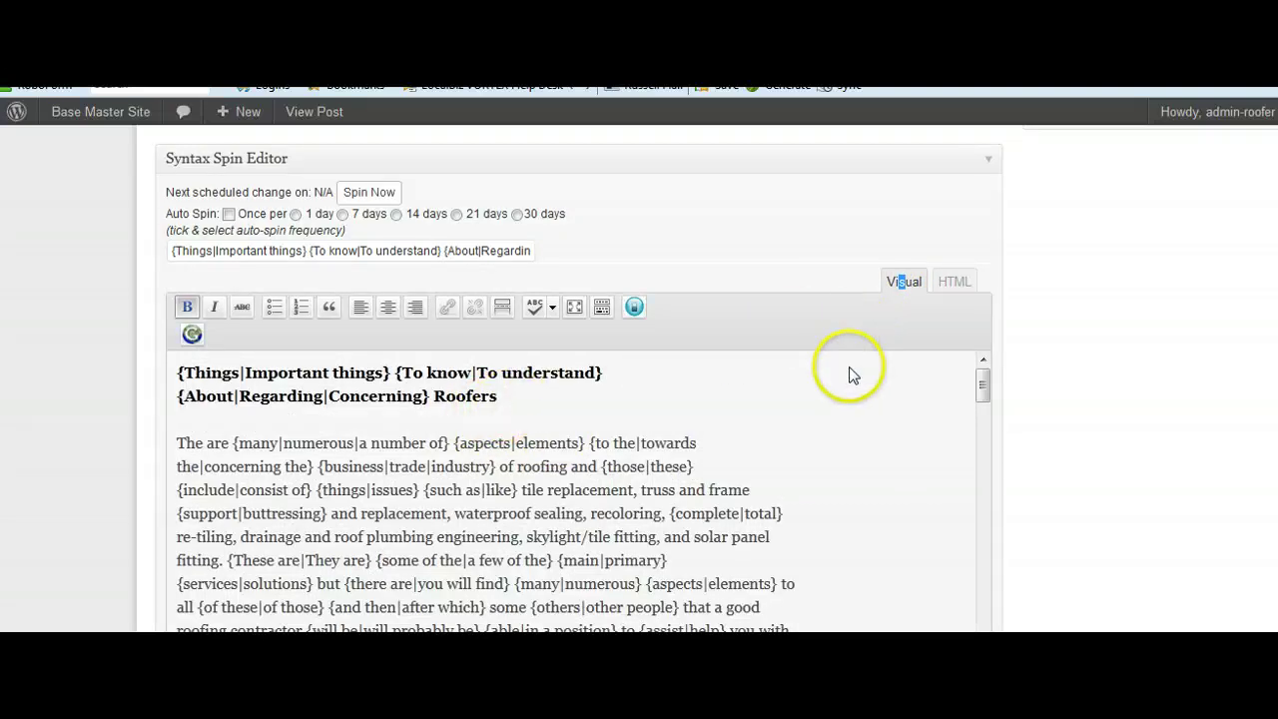
pyautogui.scroll(-2, 665, 443)
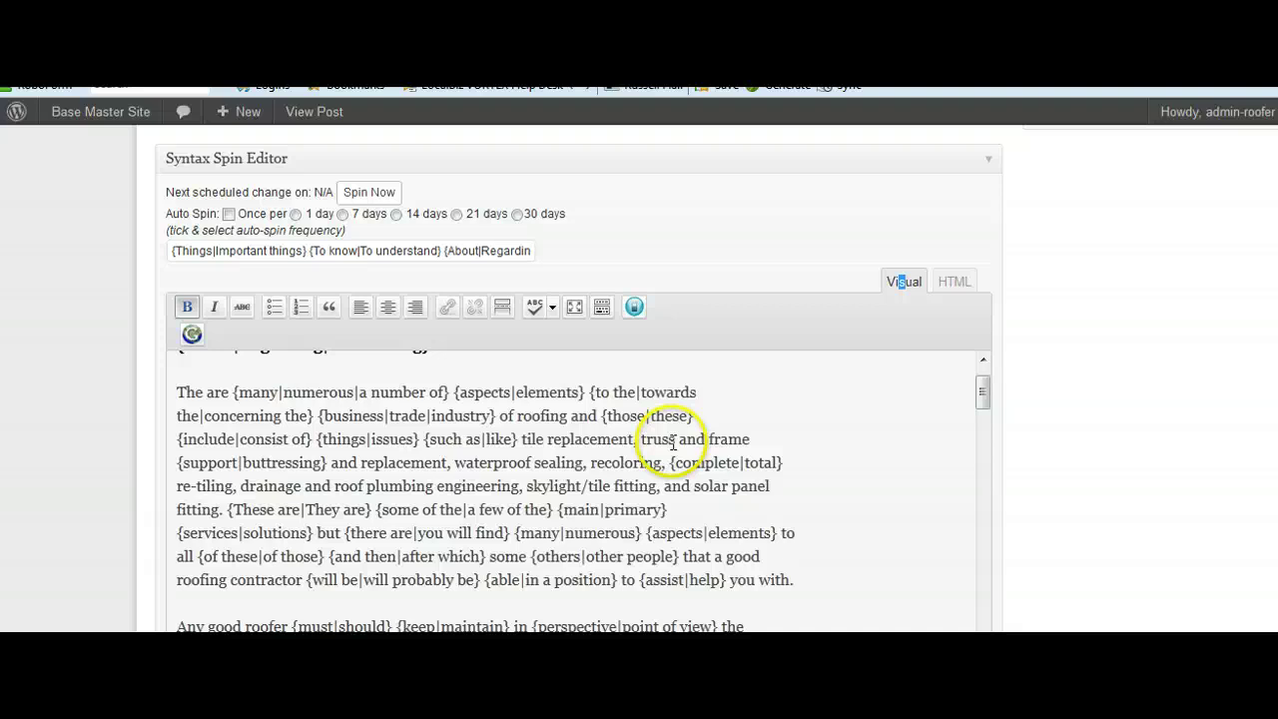
pyautogui.click(186, 566)
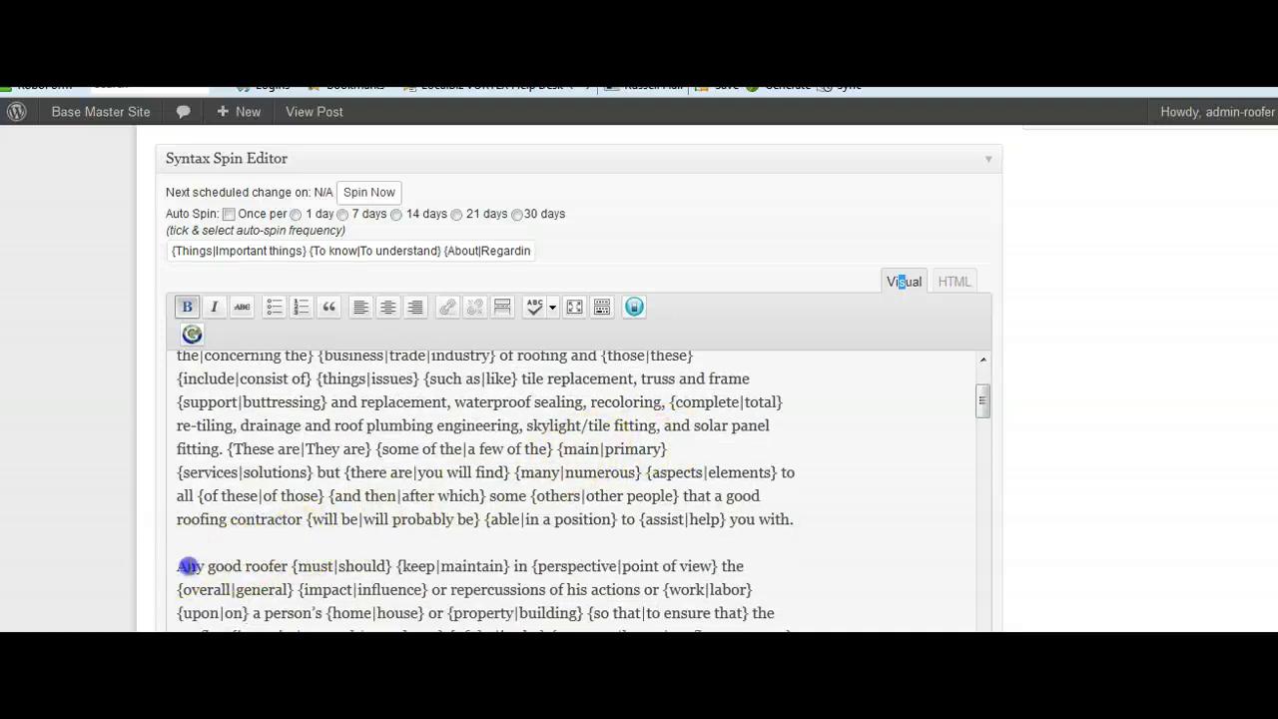
pyautogui.moveTo(338, 566); pyautogui.dragTo(406, 509)
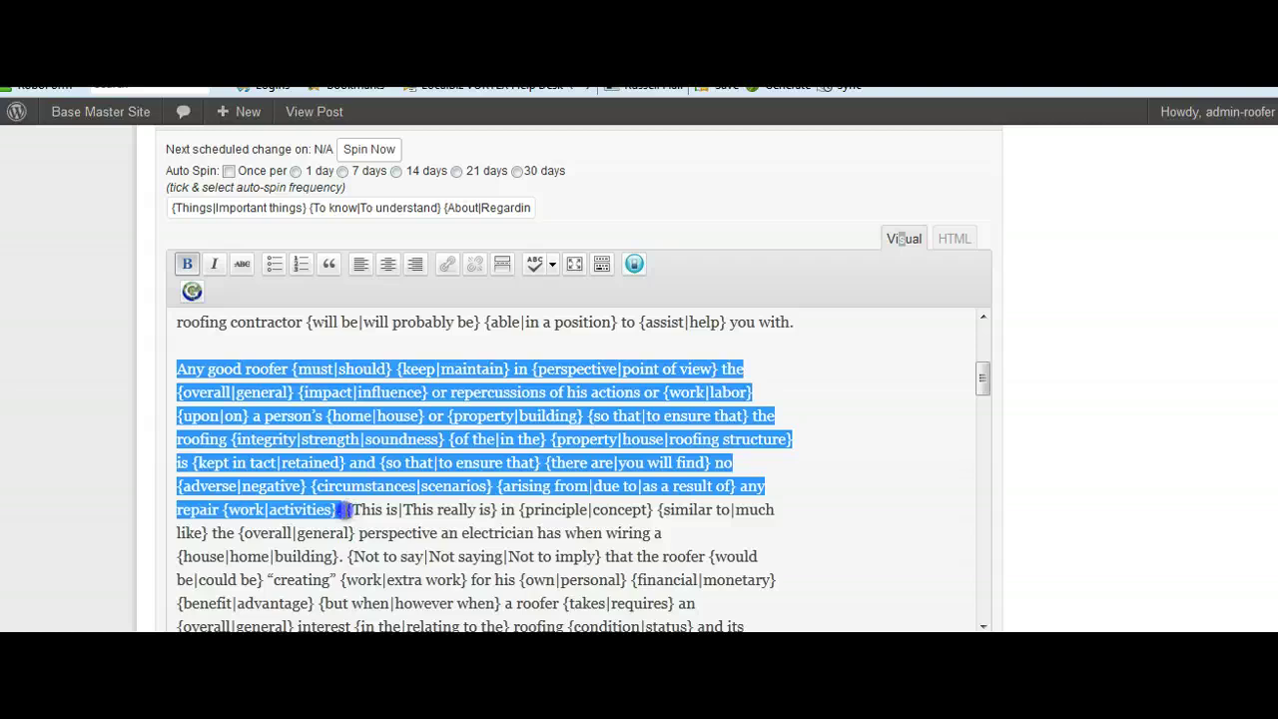
pyautogui.click(186, 265)
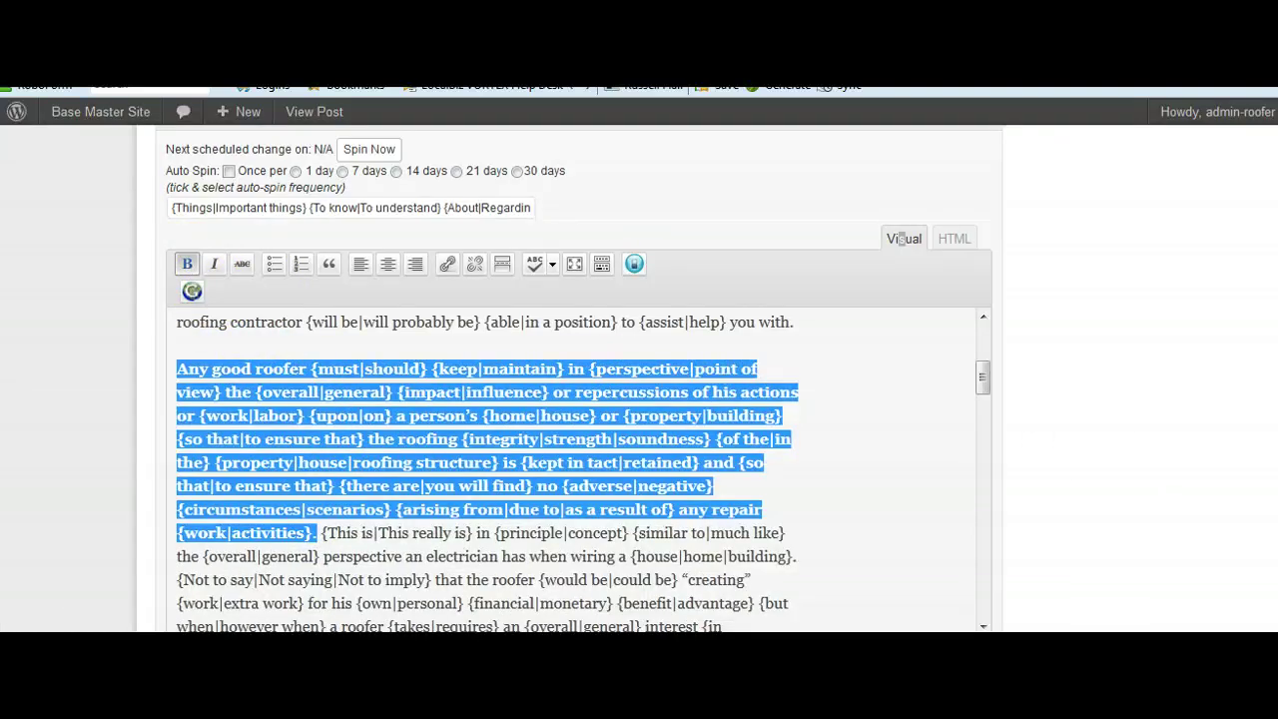
pyautogui.scroll(2, 1126, 527)
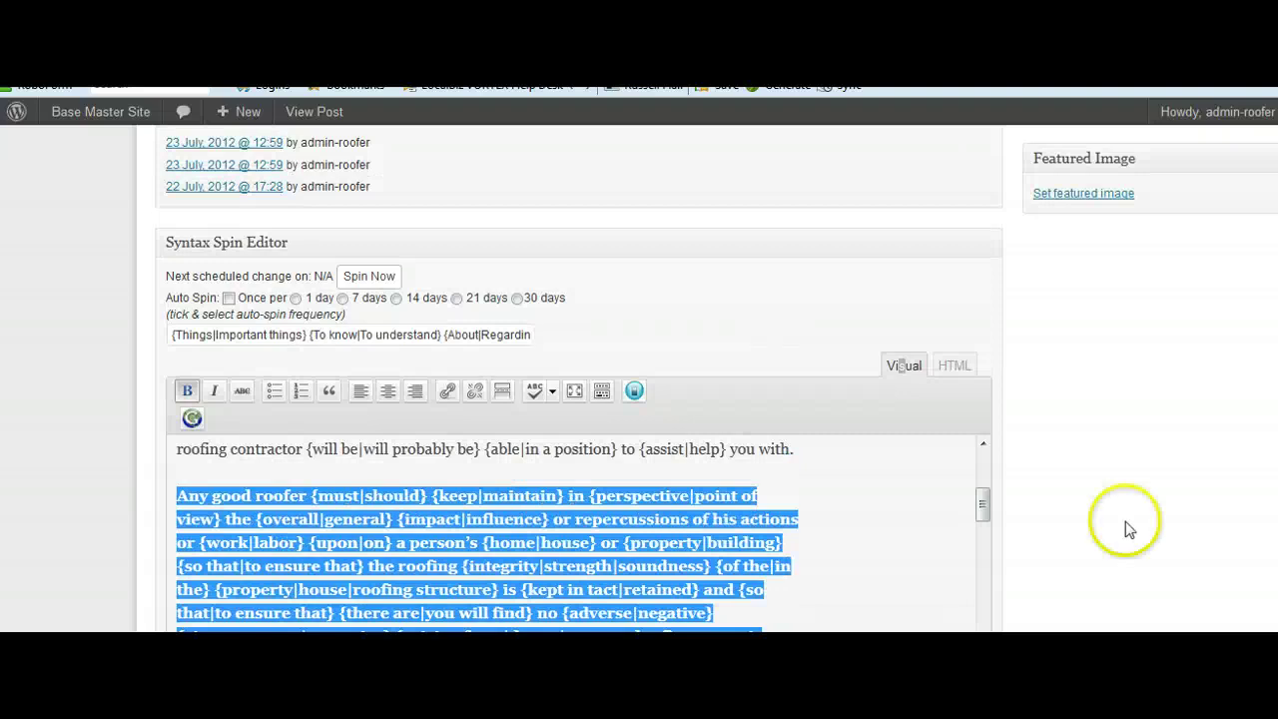
pyautogui.click(884, 582)
# - Respin the article with Spin Now and open the published post in a new tab
pyautogui.click(368, 275)
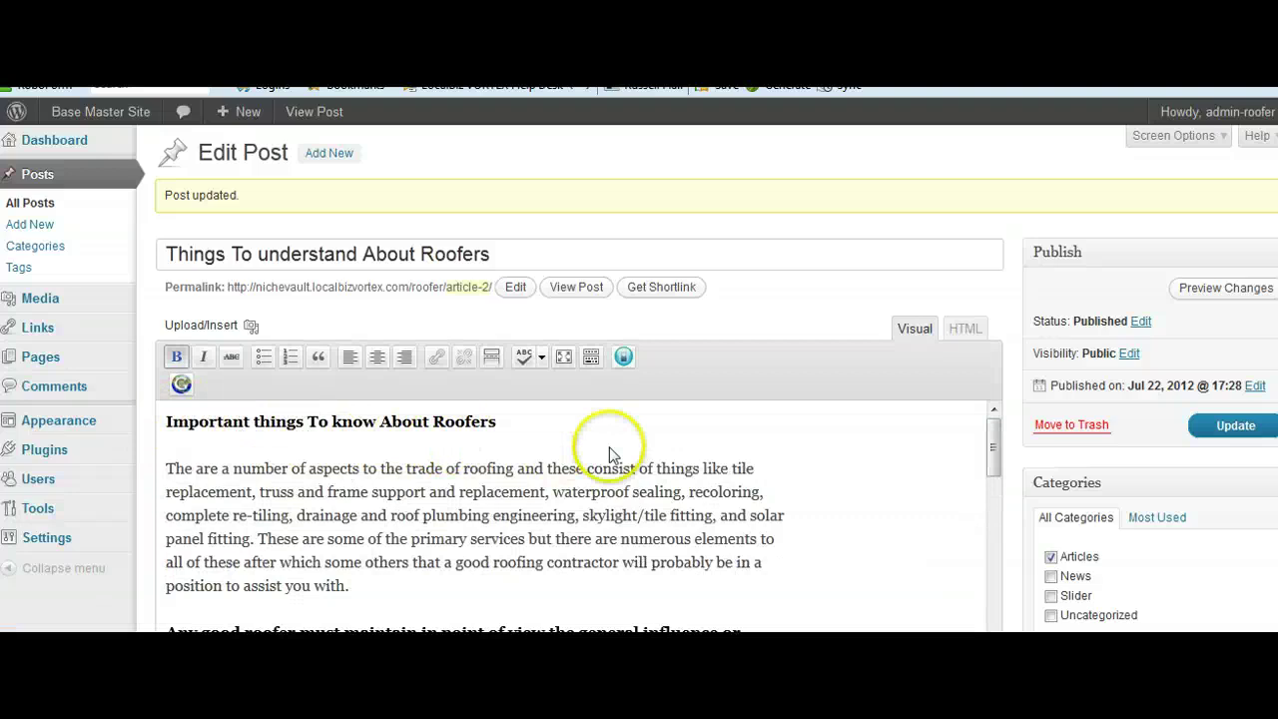
pyautogui.scroll(-3, 612, 452)
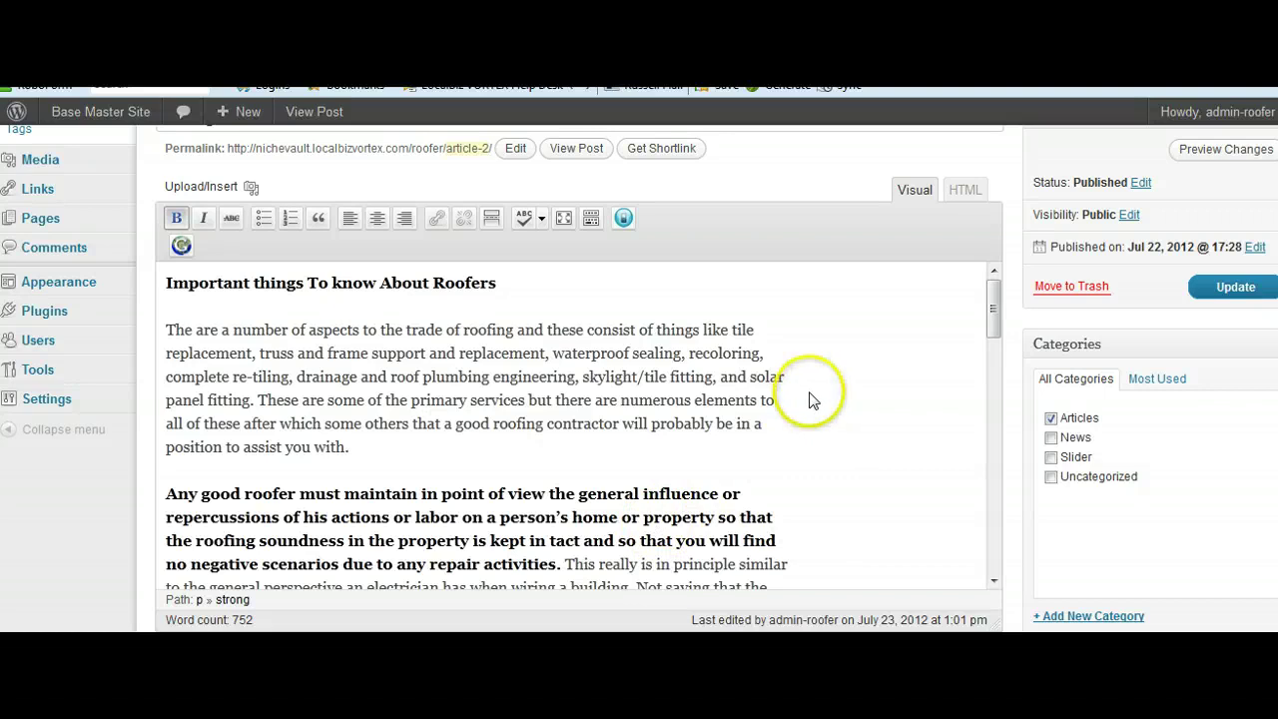
pyautogui.rightClick(585, 152)
pyautogui.click(639, 166)
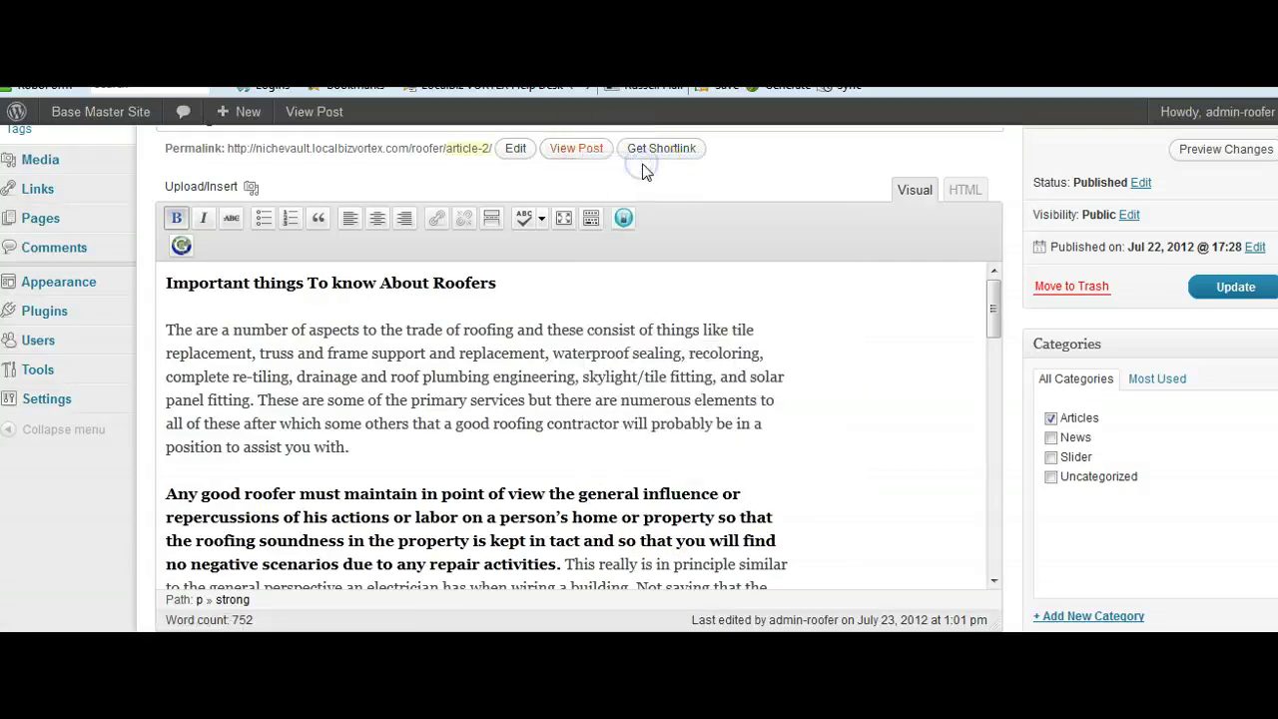
# - Review the live 'Things To understand About Roofers' post, reloading twice to confirm the bold reworded text
pyautogui.hotkey('ctrl', 'Tab')
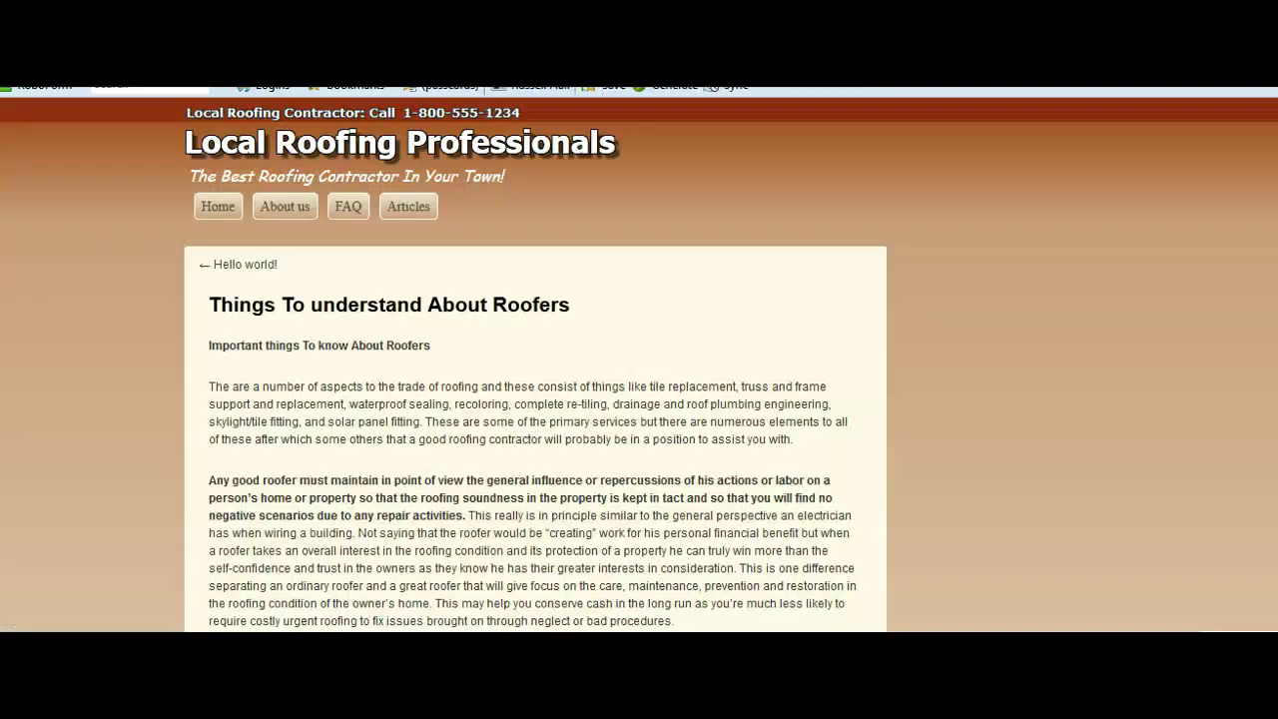
pyautogui.scroll(-2, 612, 250)
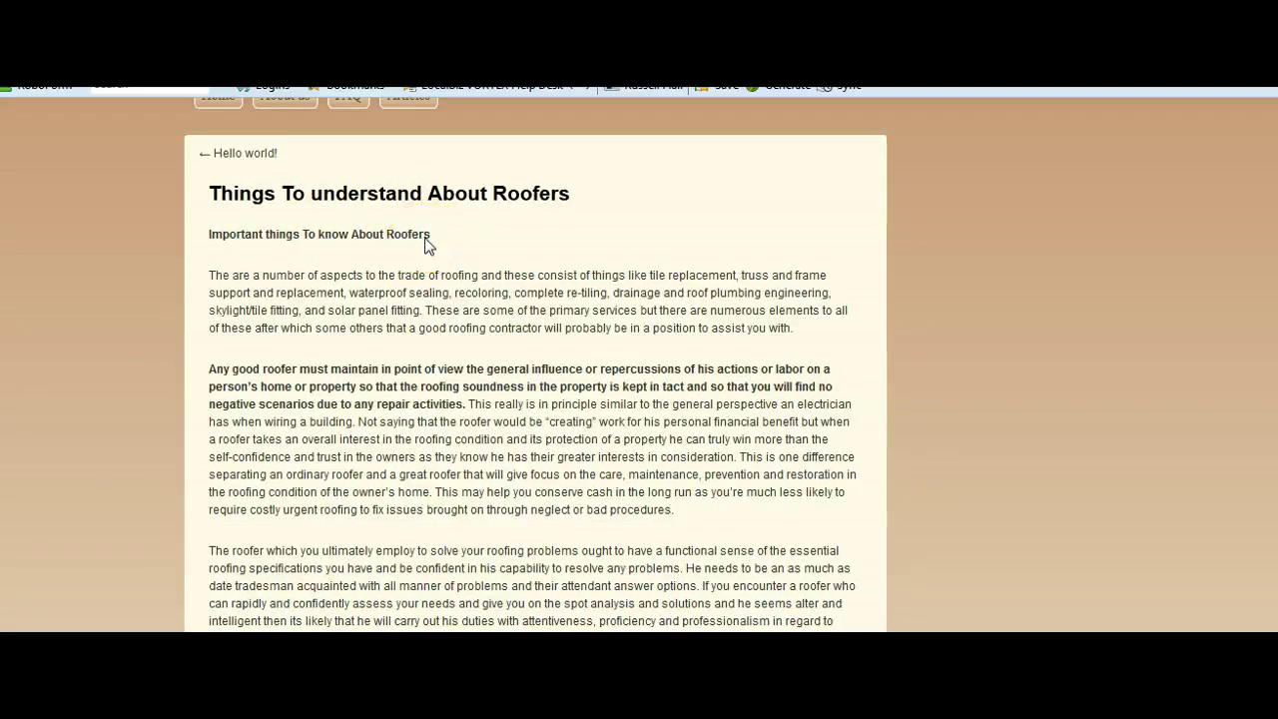
pyautogui.scroll(-2, 426, 304)
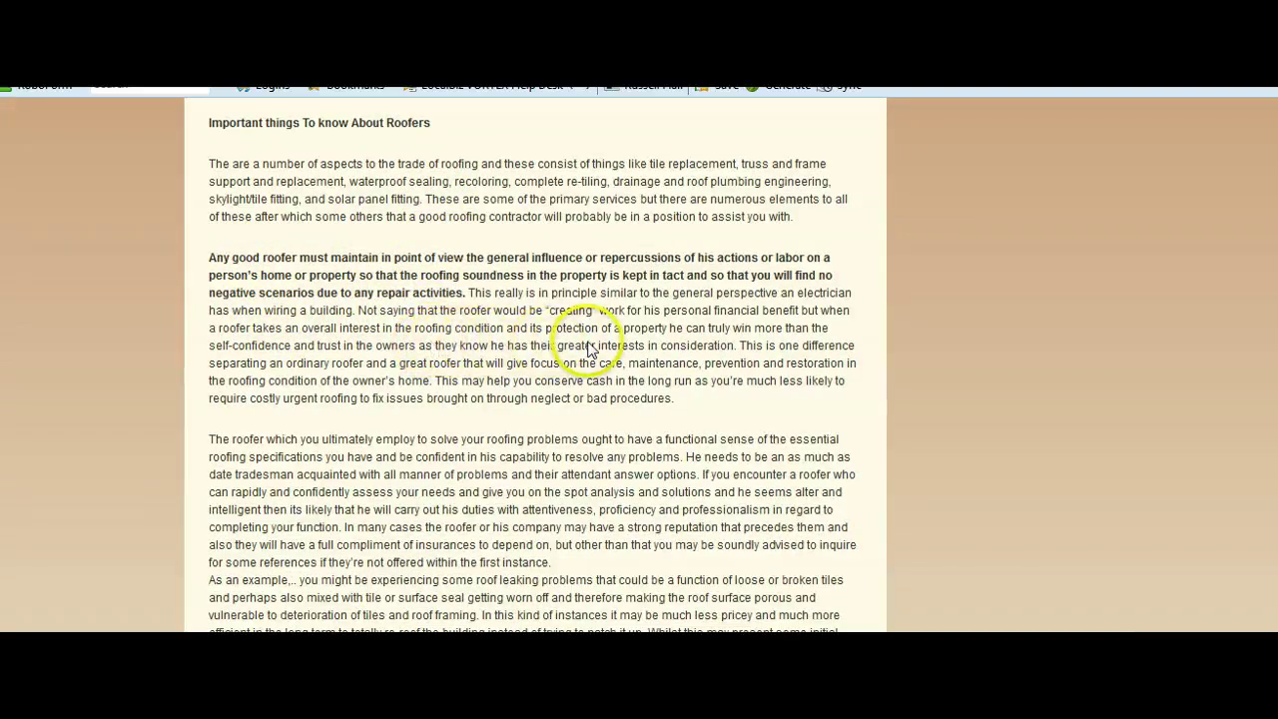
pyautogui.scroll(4, 584, 320)
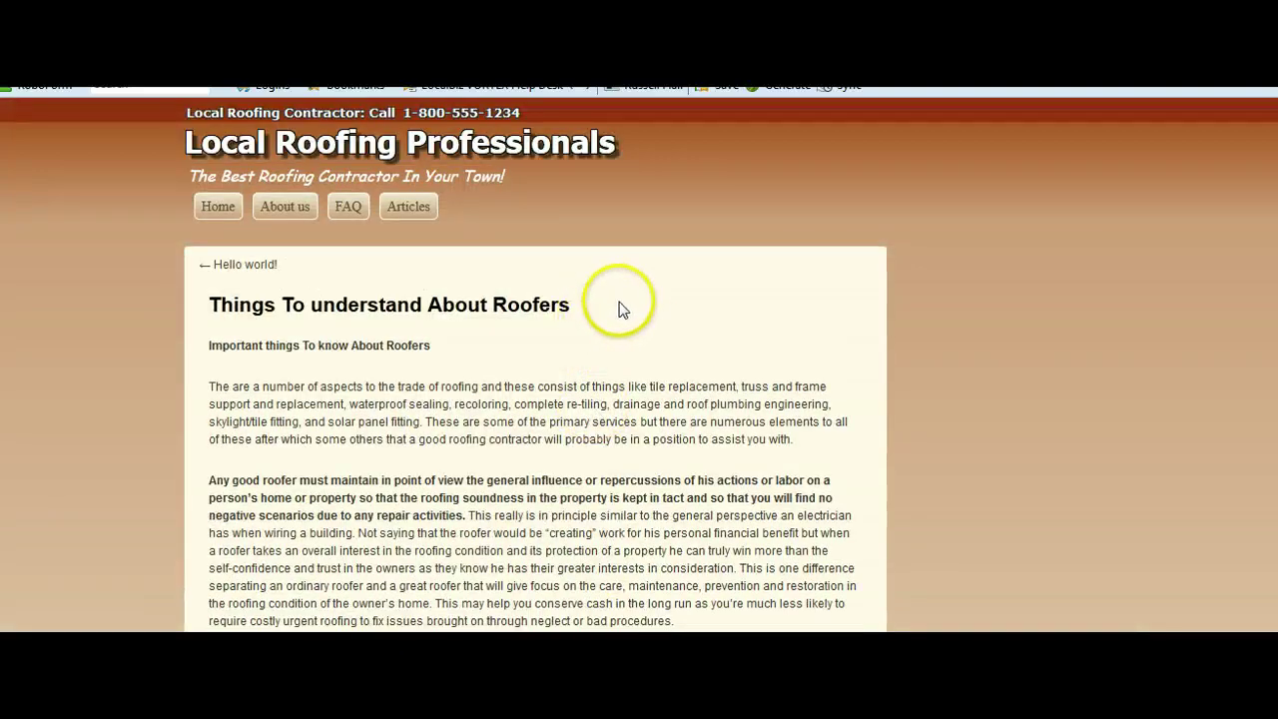
pyautogui.scroll(-10, 639, 365)
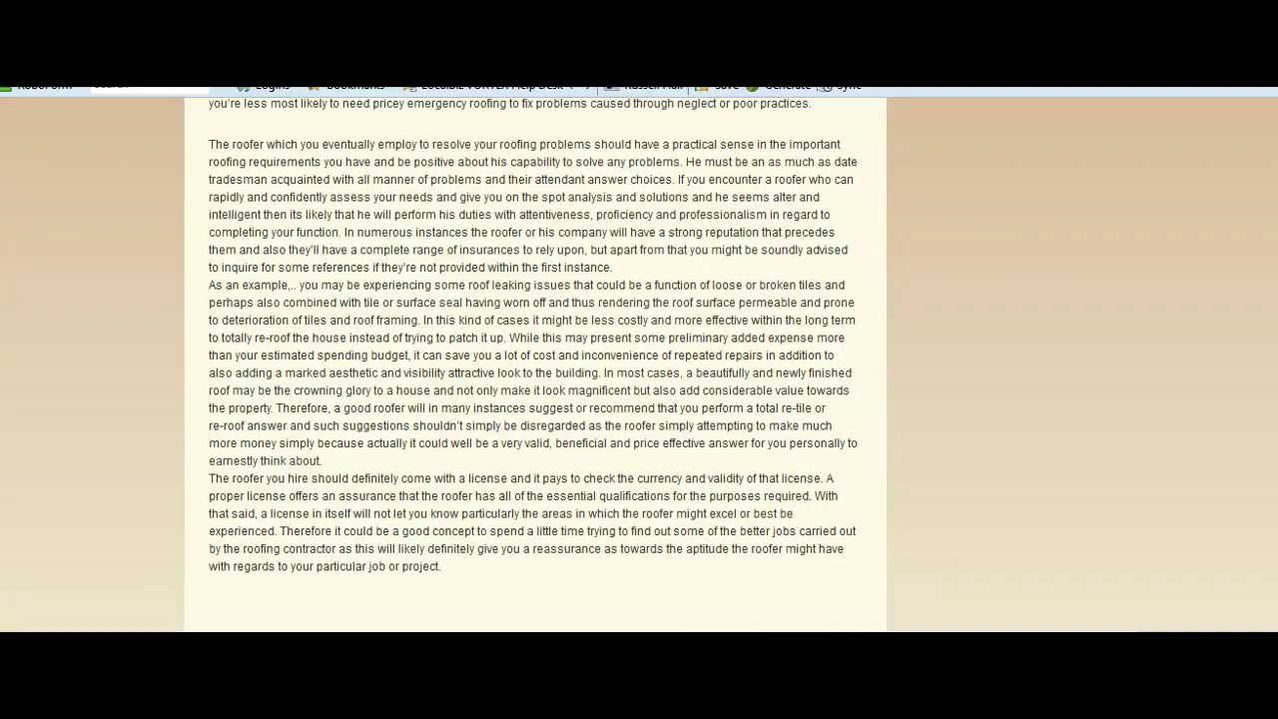
pyautogui.scroll(8, 639, 364)
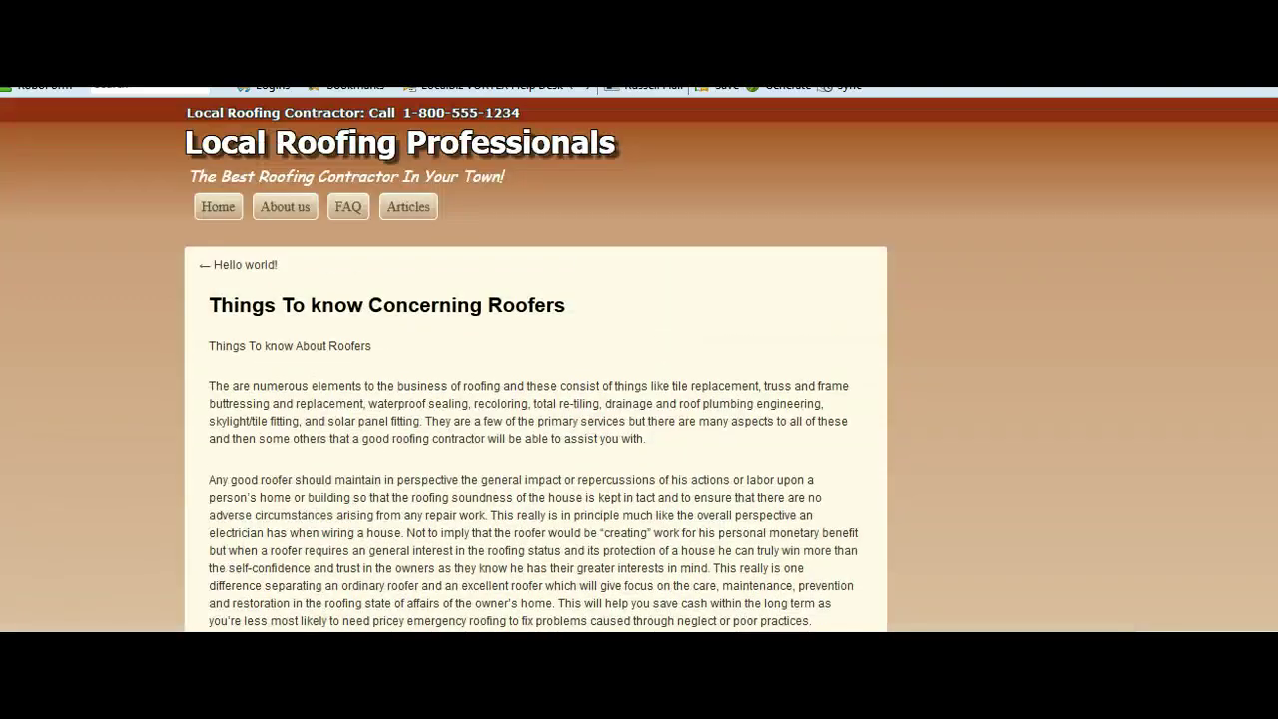
pyautogui.press('F5')
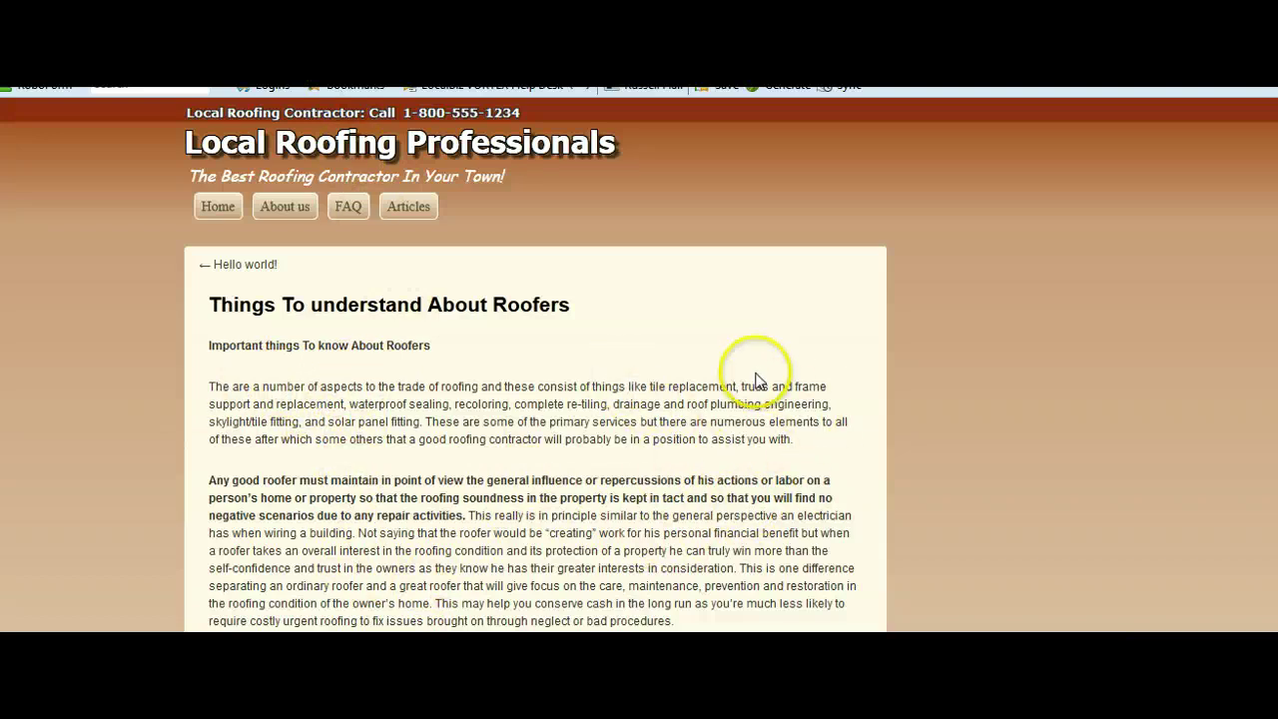
pyautogui.press('F5')
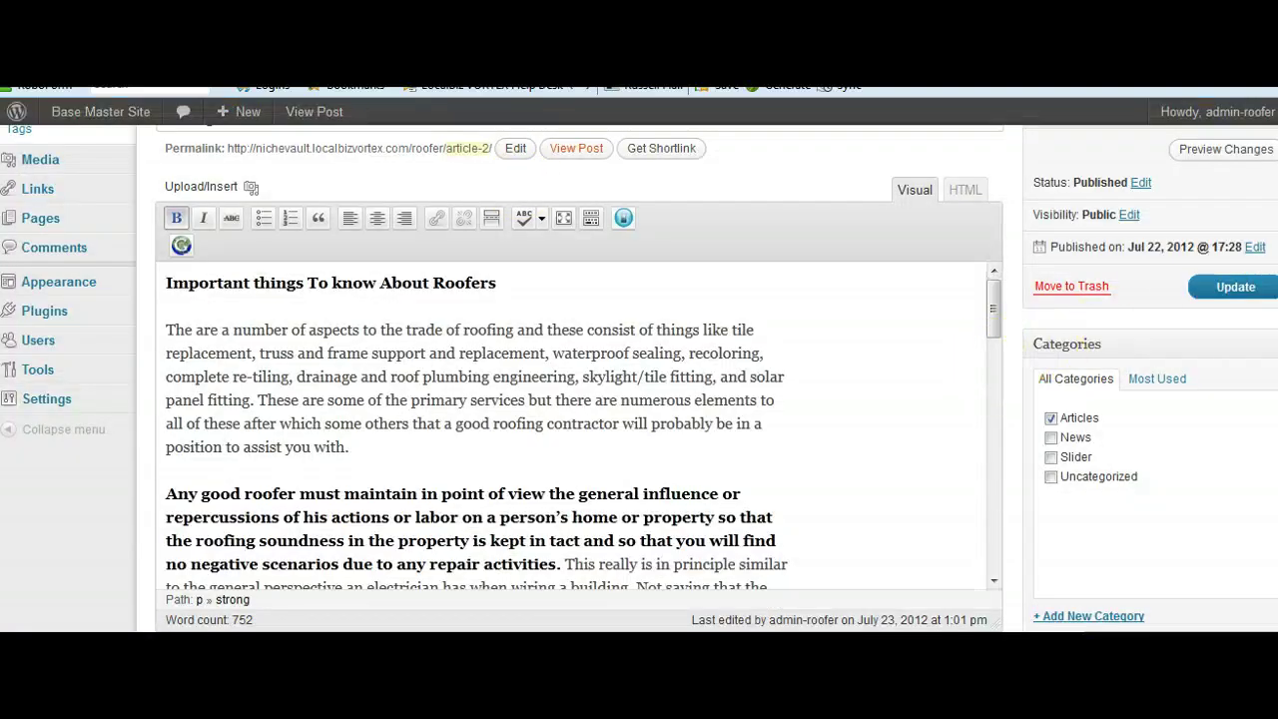
# - Set the Media Library image bigstock_Men_Working_On_Slate_Roof as the post's featured image
pyautogui.scroll(-5, 639, 379)
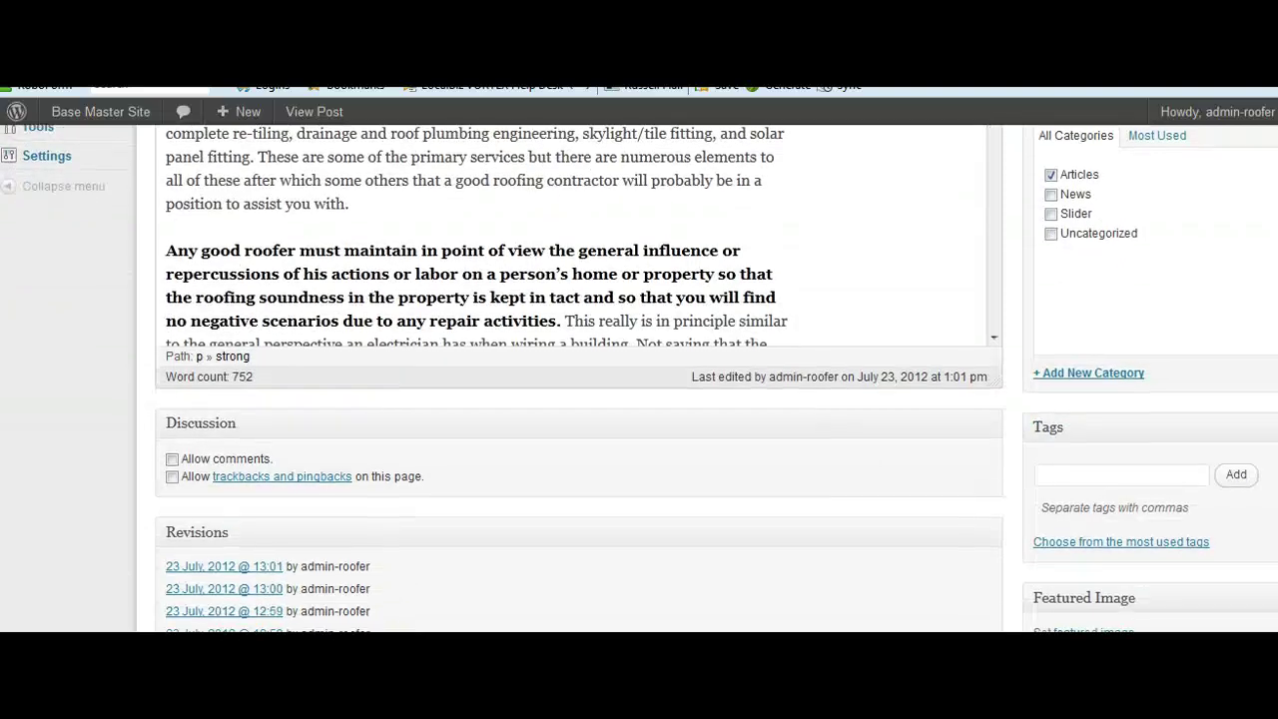
pyautogui.scroll(-5, 639, 380)
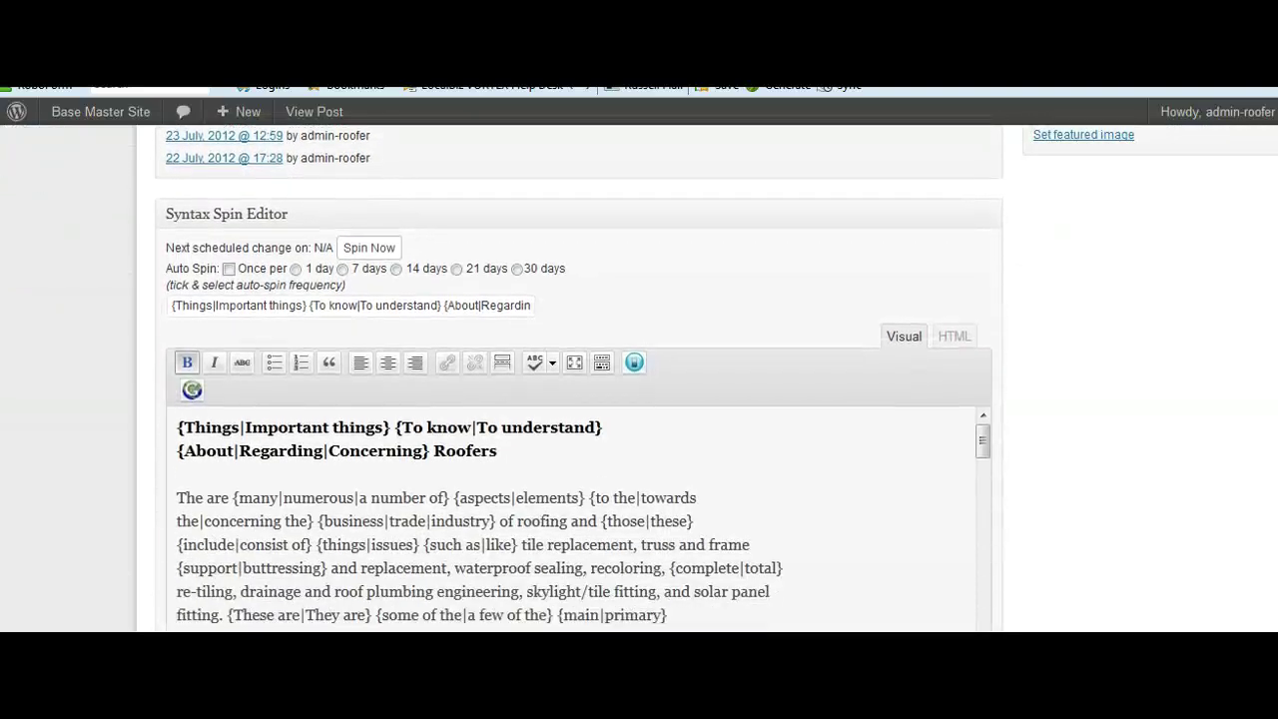
pyautogui.scroll(-2, 639, 380)
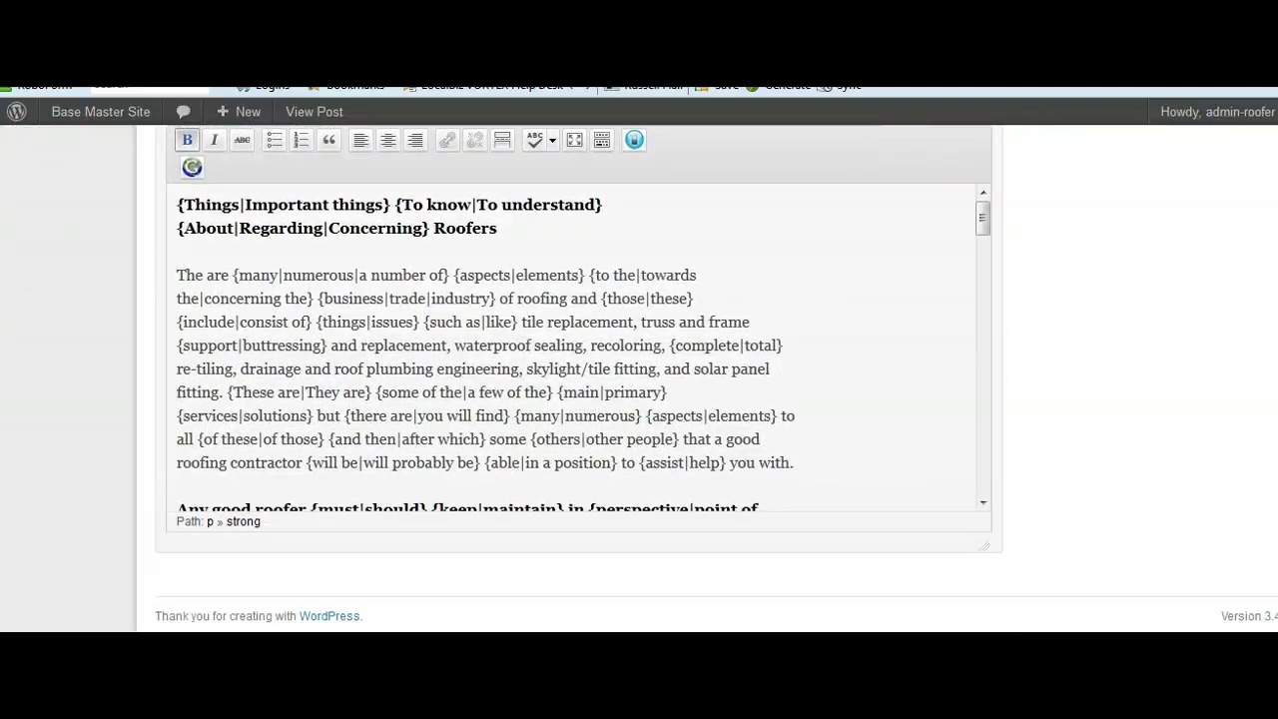
pyautogui.scroll(10, 639, 380)
pyautogui.scroll(1, 639, 379)
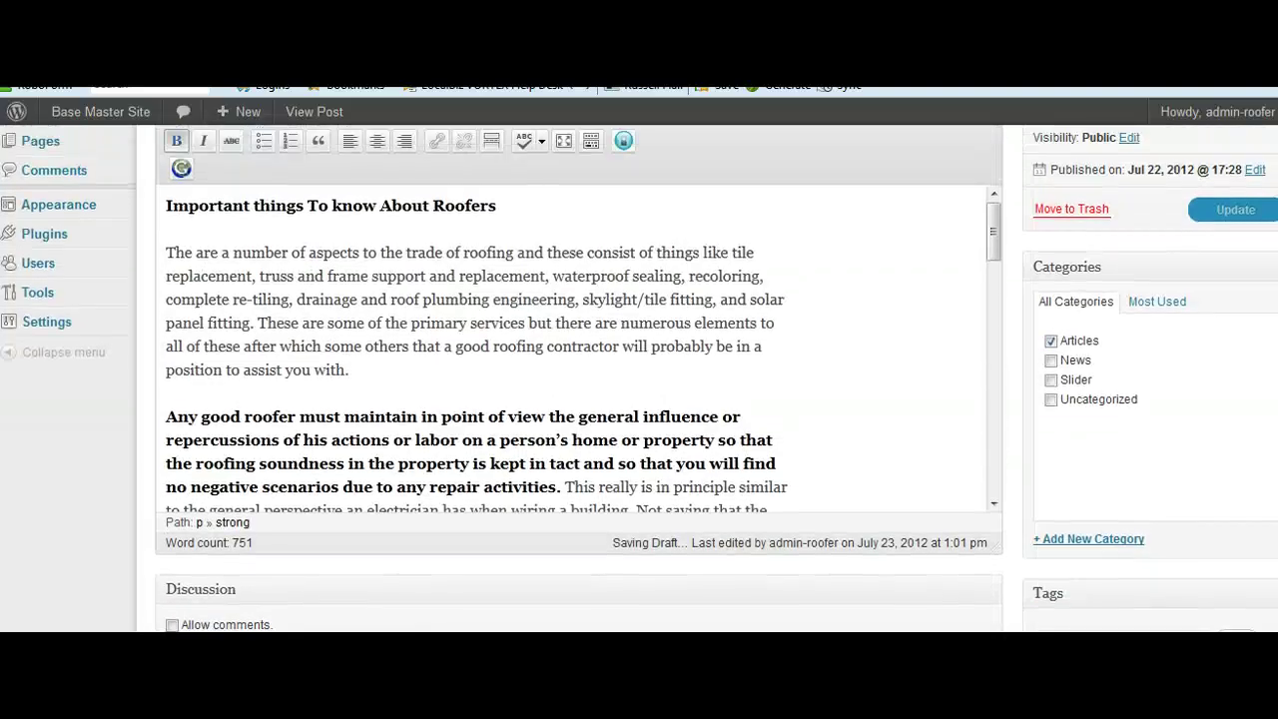
pyautogui.scroll(-8, 639, 379)
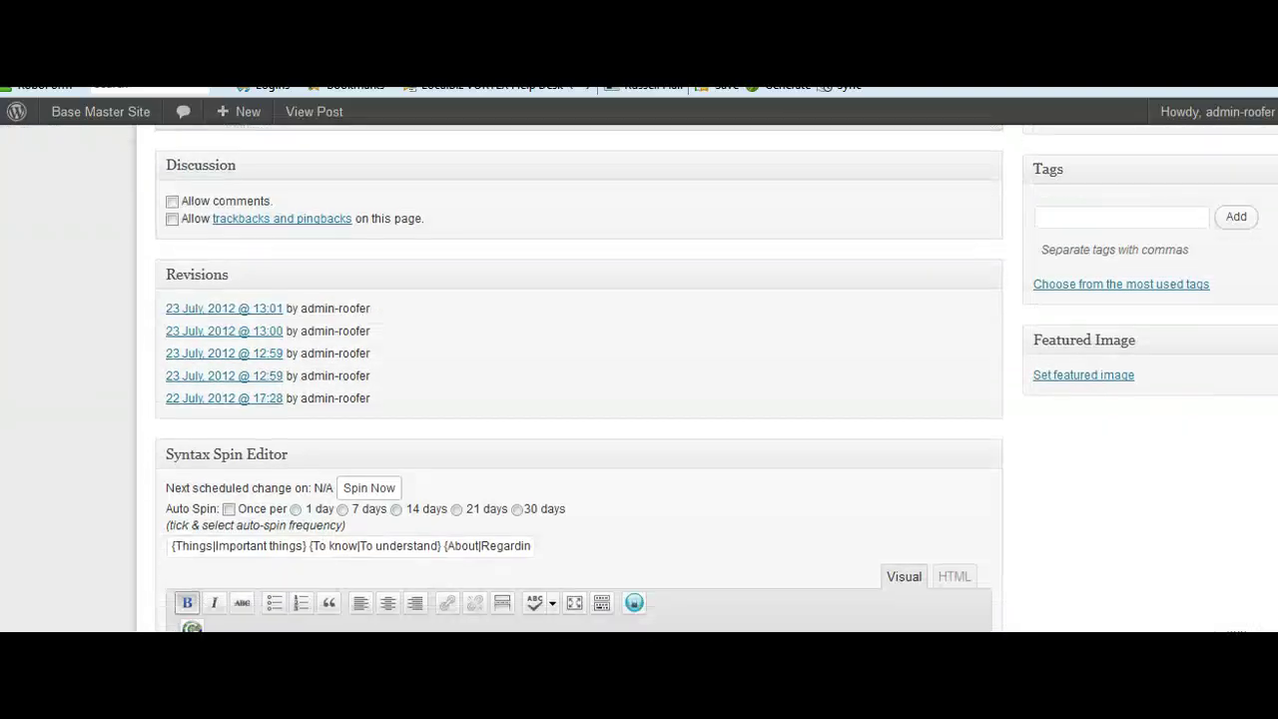
pyautogui.click(1092, 375)
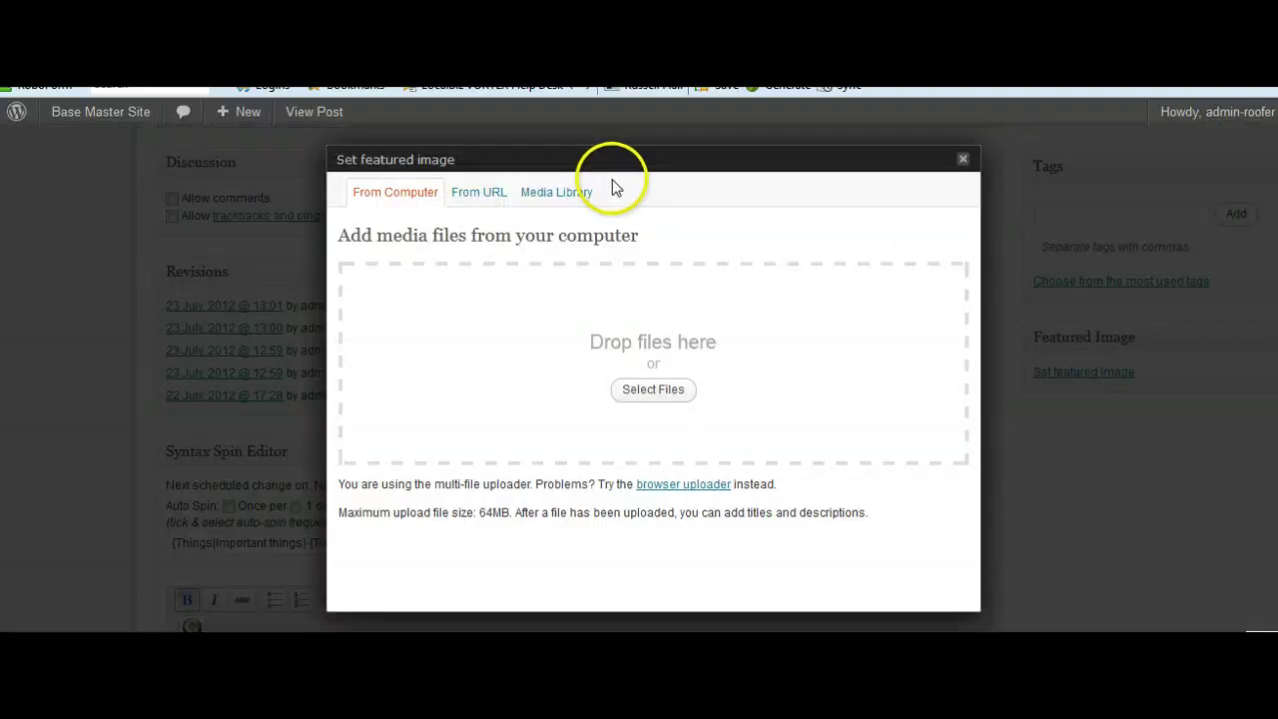
pyautogui.click(538, 190)
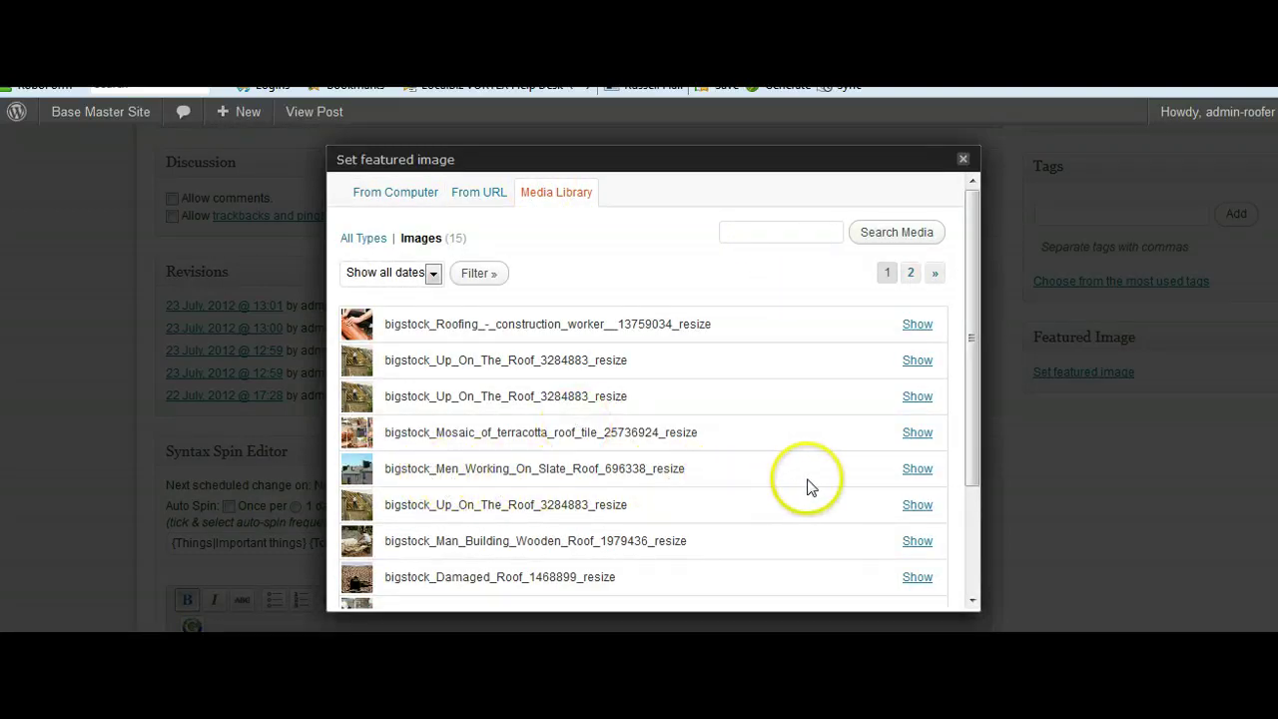
pyautogui.click(926, 471)
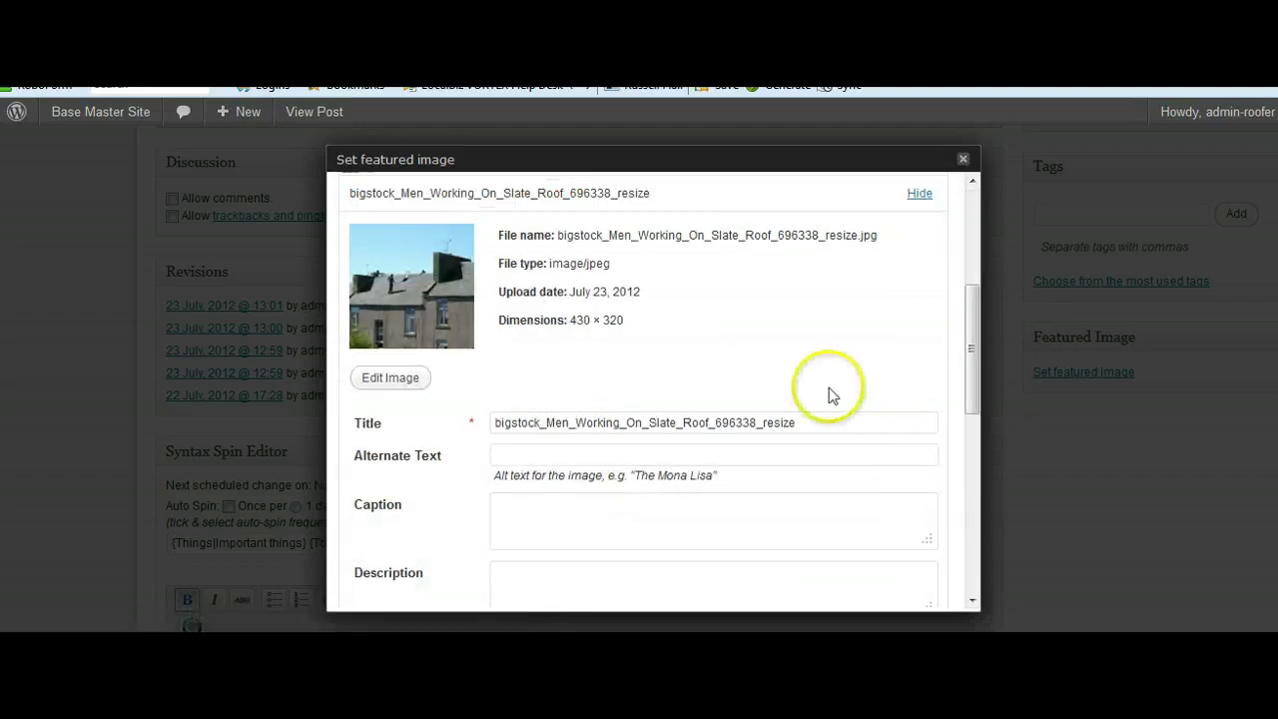
pyautogui.moveTo(974, 320); pyautogui.dragTo(974, 450)
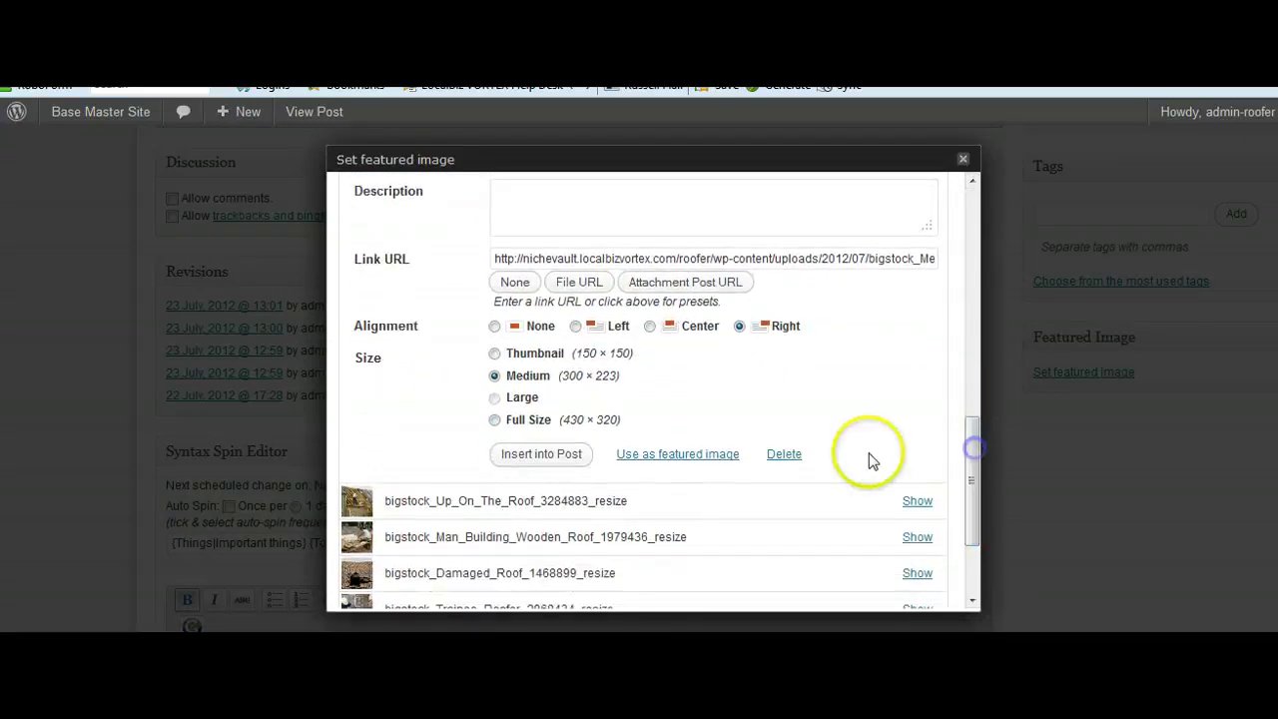
pyautogui.click(655, 451)
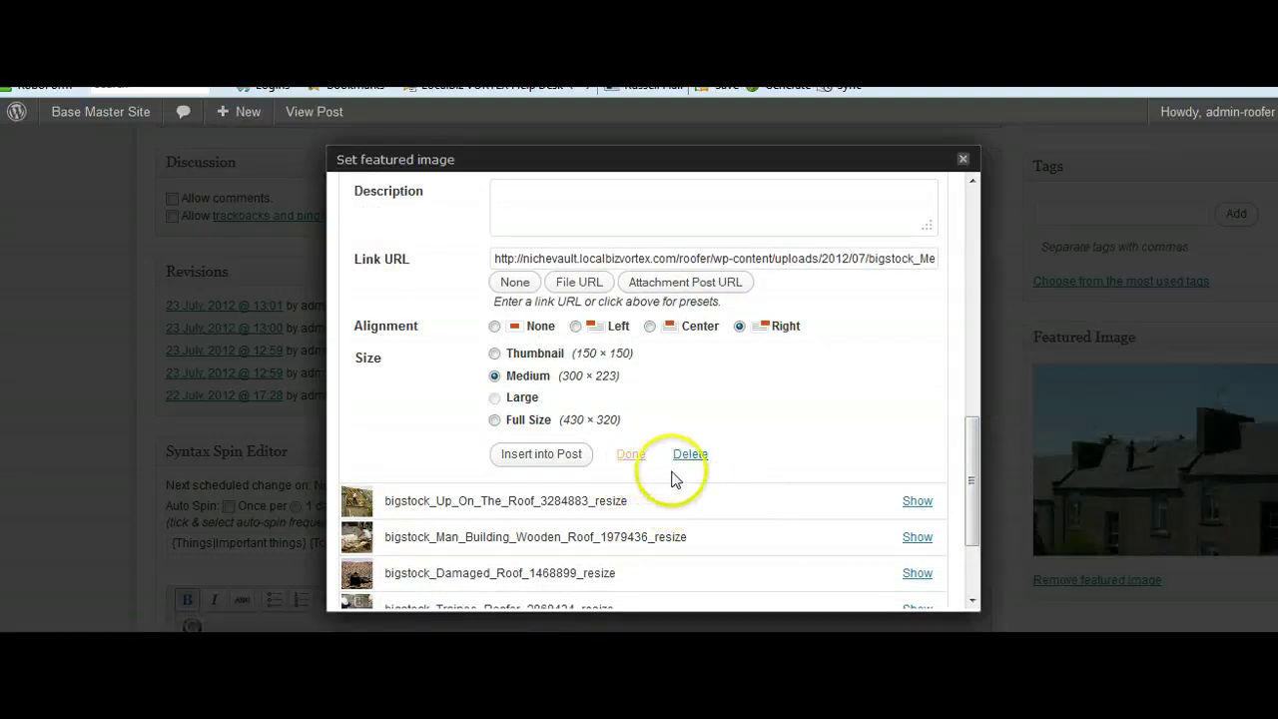
pyautogui.click(962, 159)
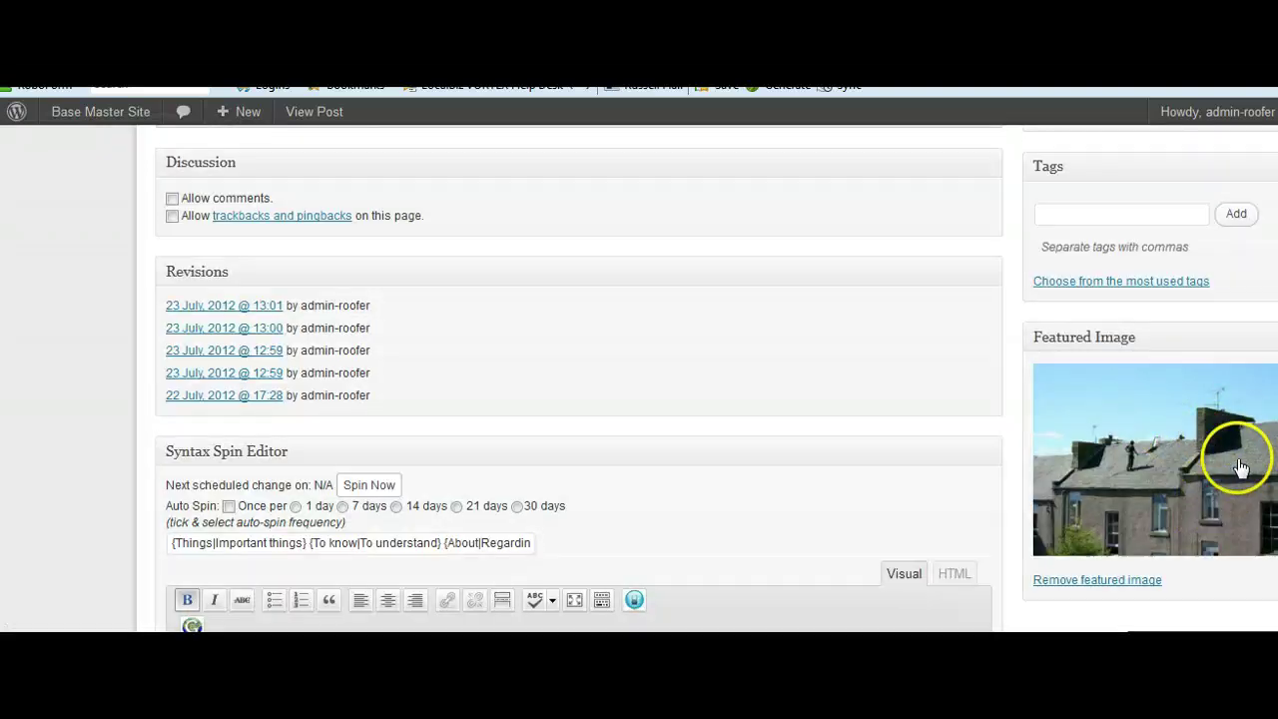
pyautogui.scroll(5, 893, 362)
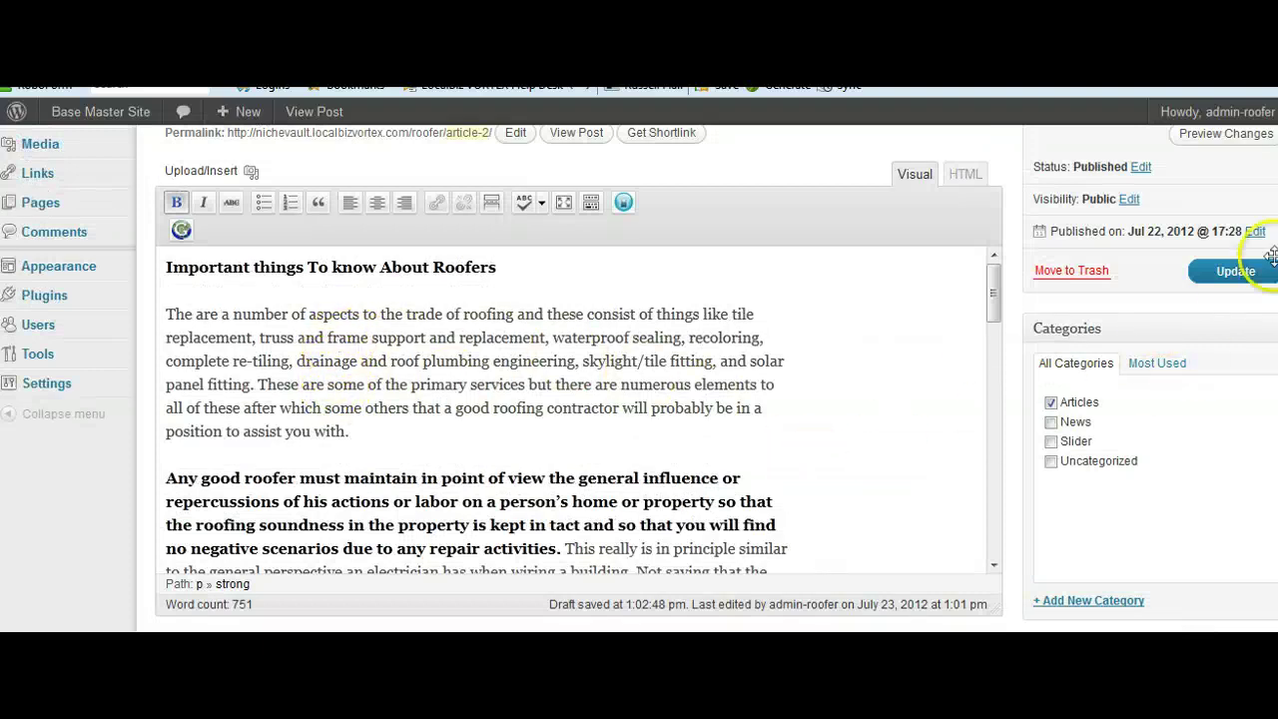
# - Update the post and check the live article shows the slate-roof photo beside its bold opening lines
pyautogui.click(1228, 272)
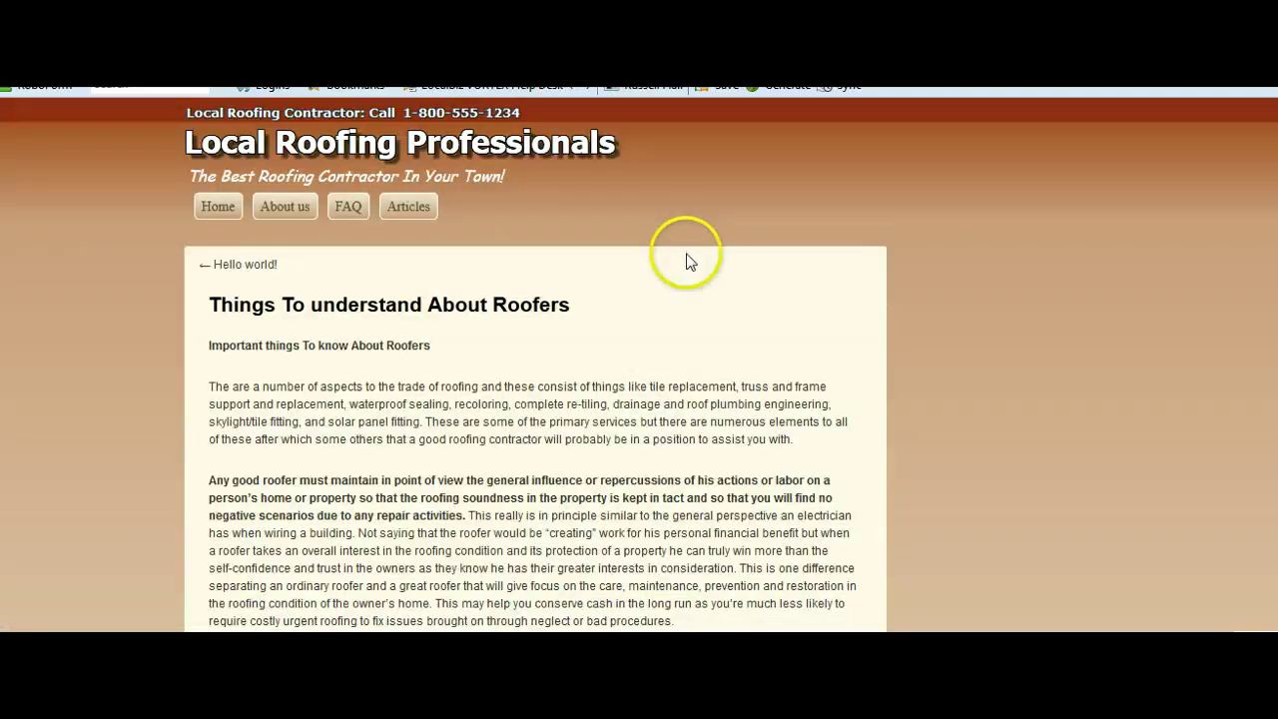
pyautogui.click(842, 86)
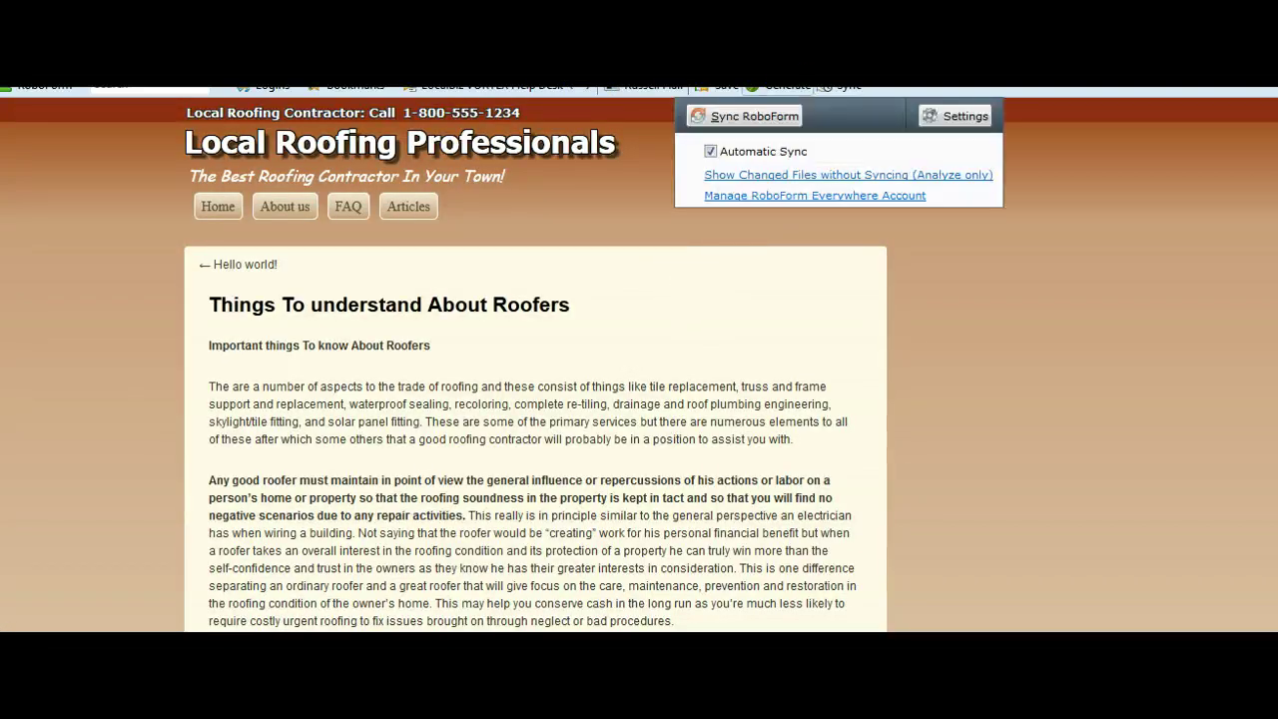
pyautogui.press('Escape')
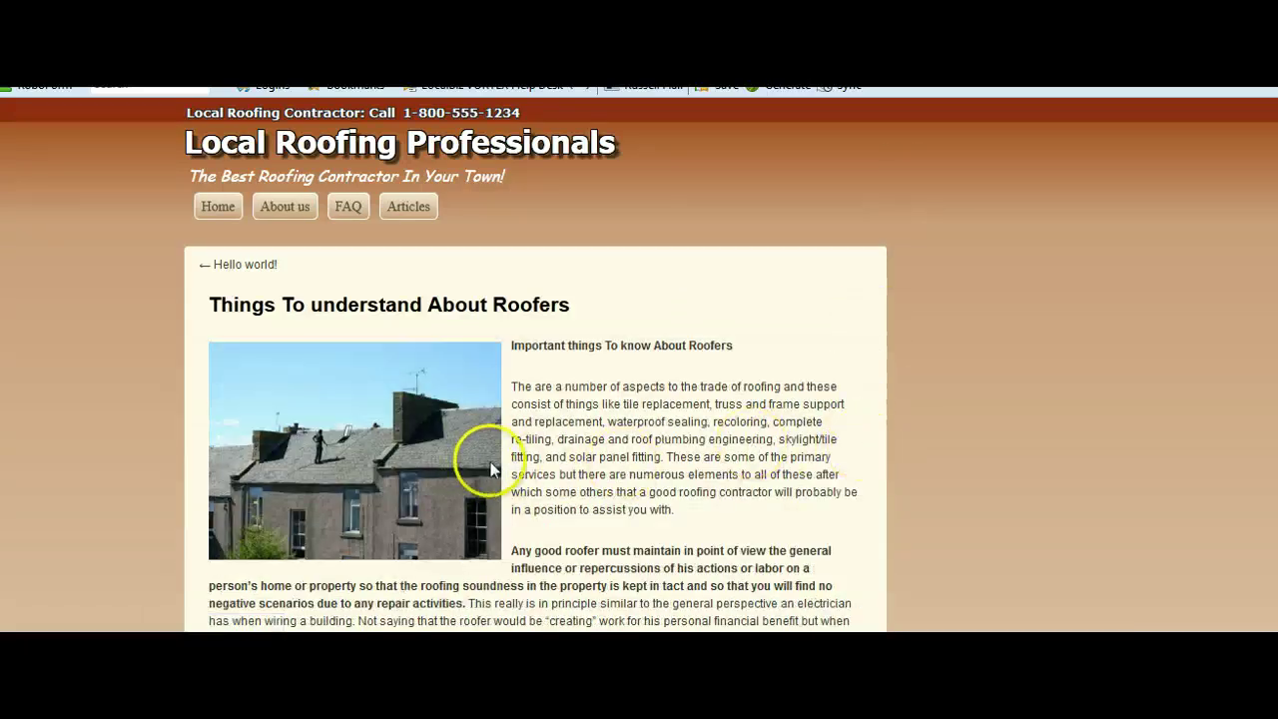
pyautogui.scroll(-10, 845, 550)
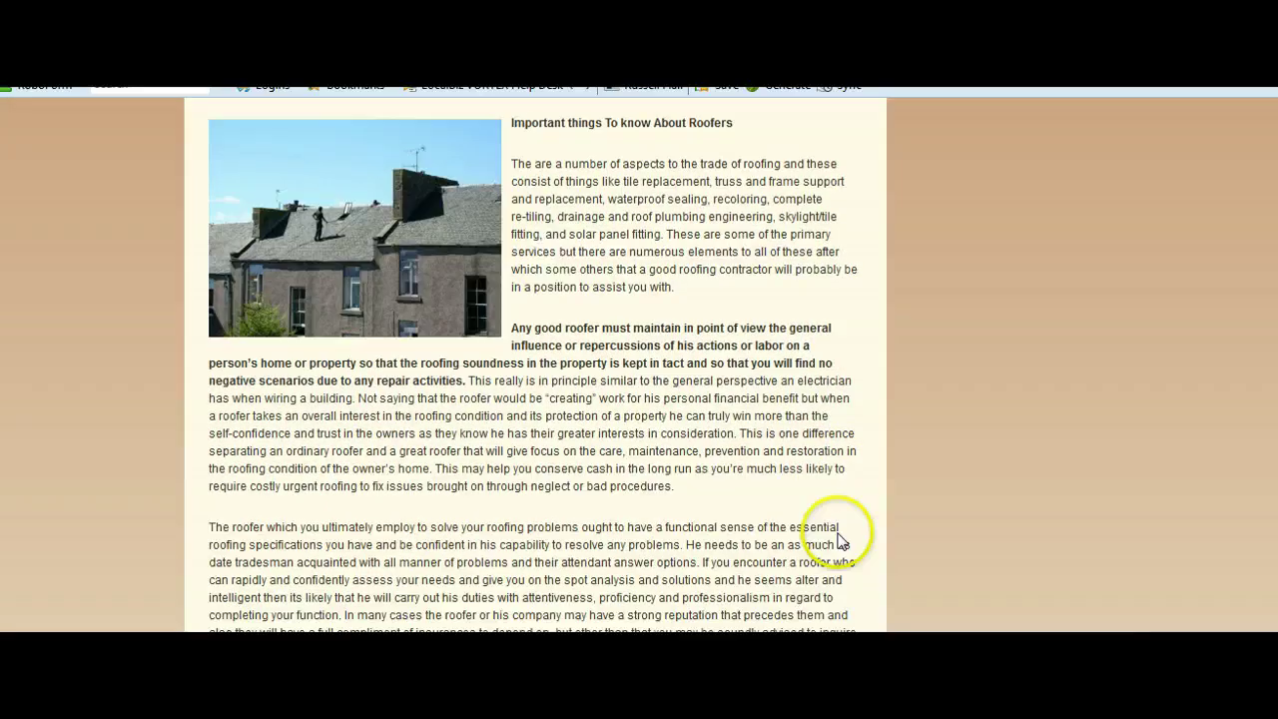
pyautogui.scroll(-2, 836, 547)
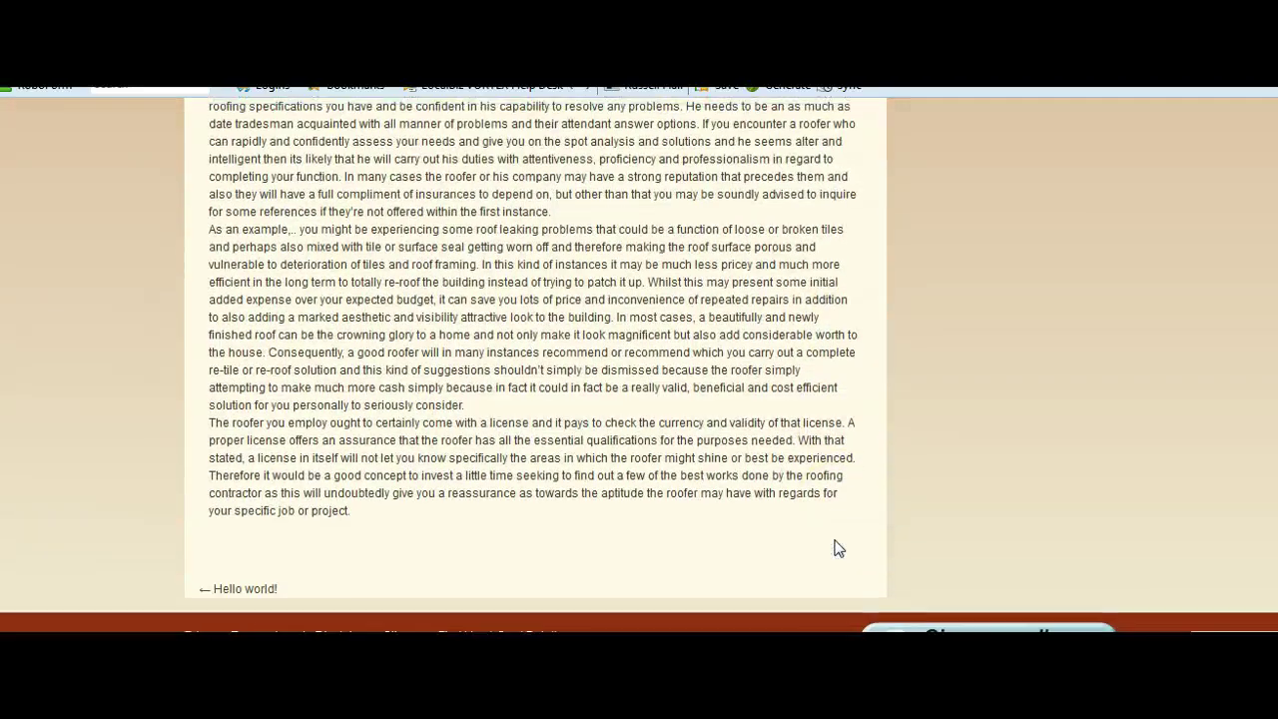
pyautogui.scroll(4, 841, 548)
pyautogui.scroll(6, 837, 539)
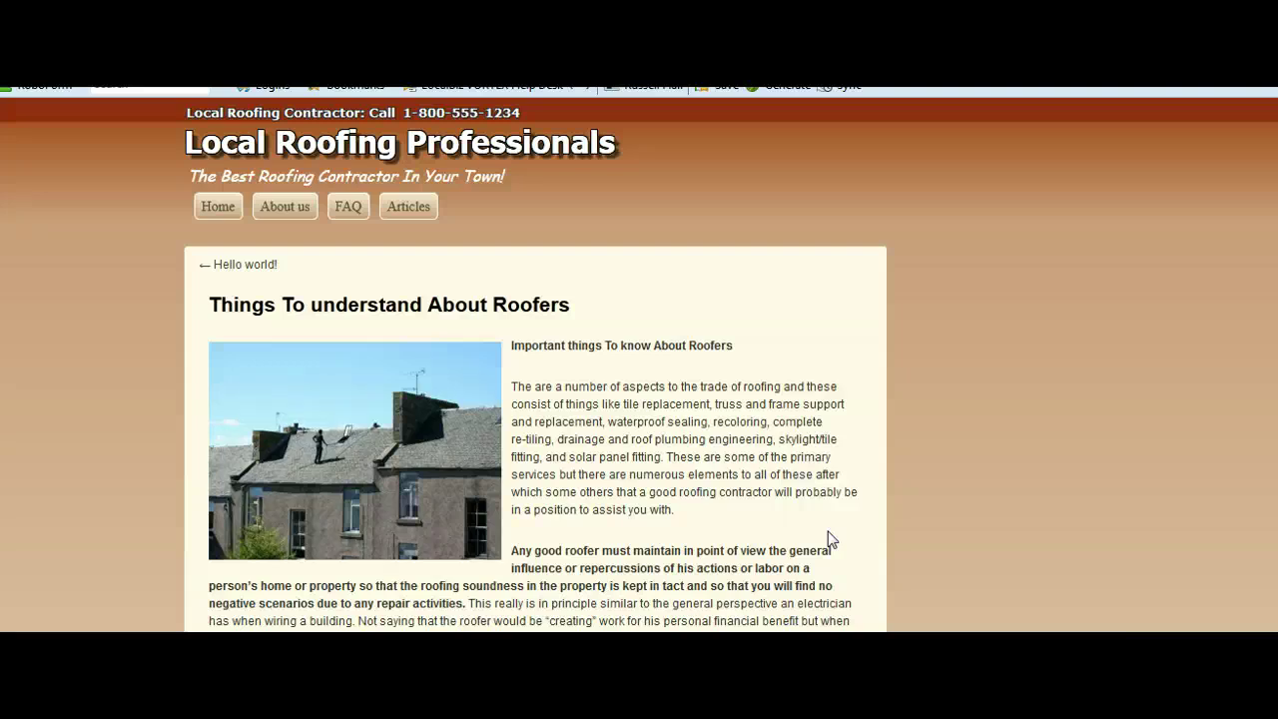
# - Close the live post tab and scroll Edit Post down past Revisions to the Syntax Spin Editor and back
pyautogui.click(858, 485)
pyautogui.hotkey('ctrl', 'w')
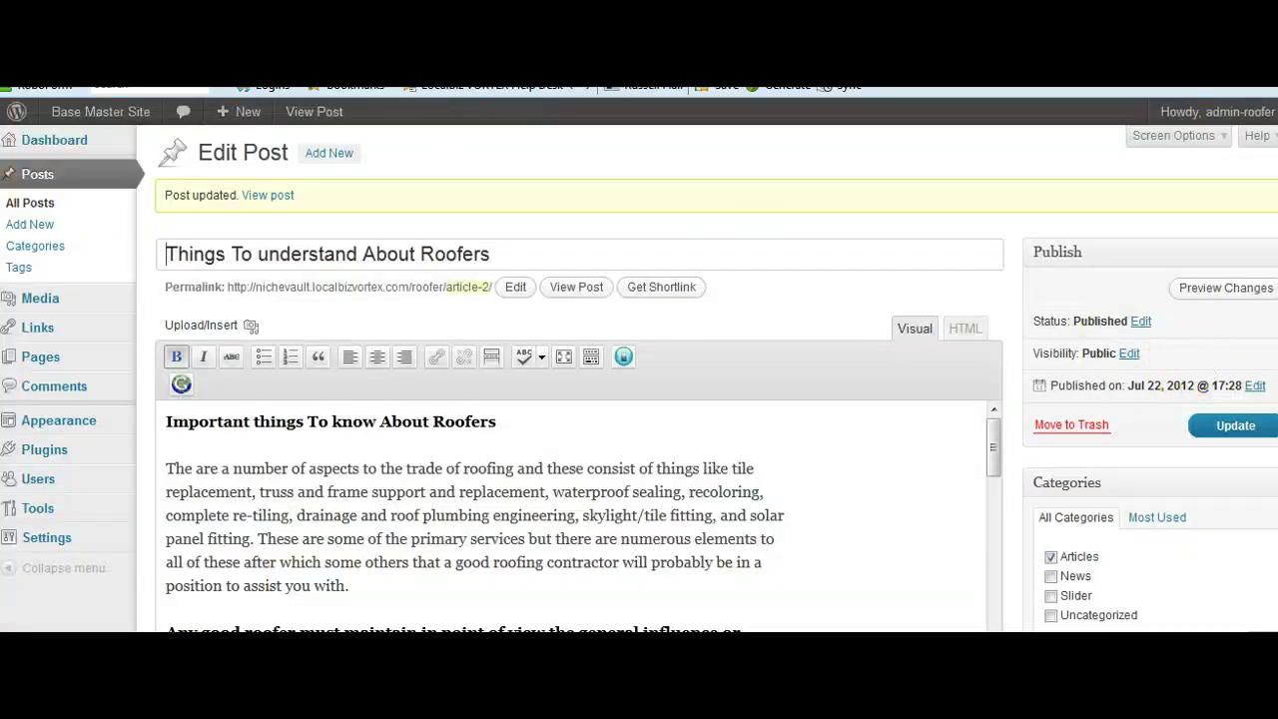
pyautogui.scroll(-4, 639, 380)
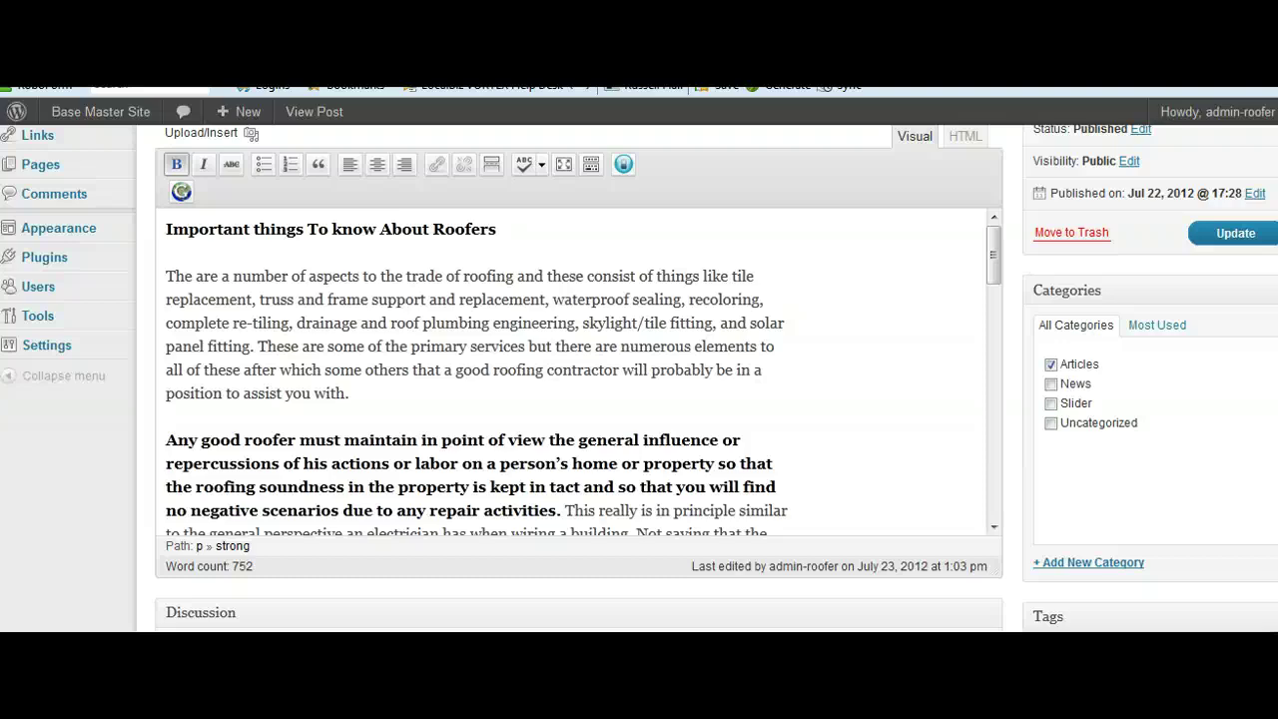
pyautogui.scroll(-3, 639, 380)
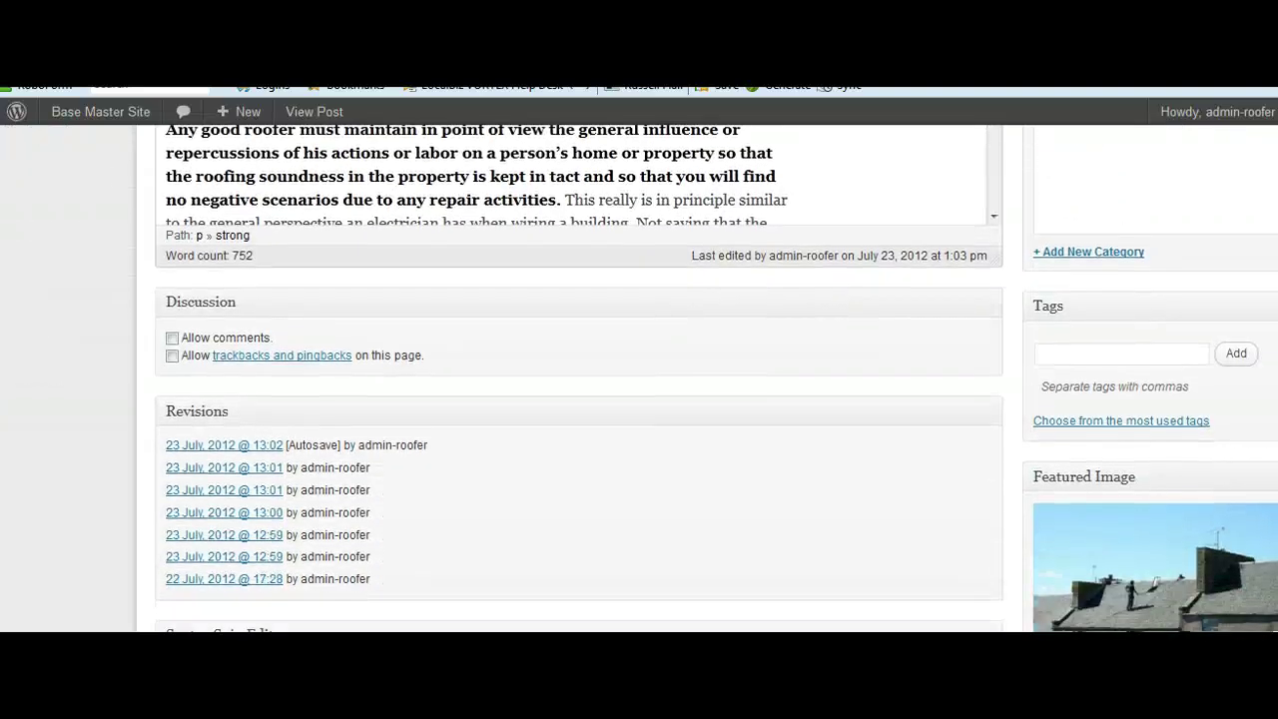
pyautogui.scroll(-2, 1225, 411)
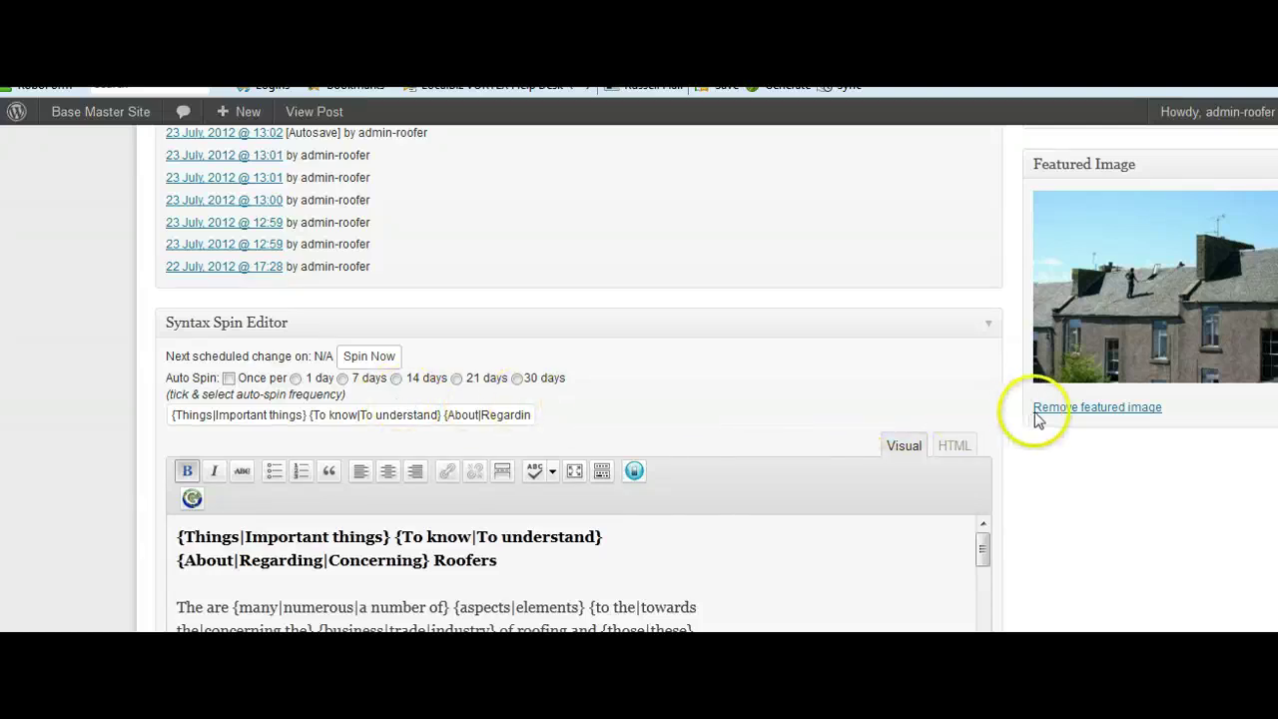
pyautogui.scroll(3, 579, 379)
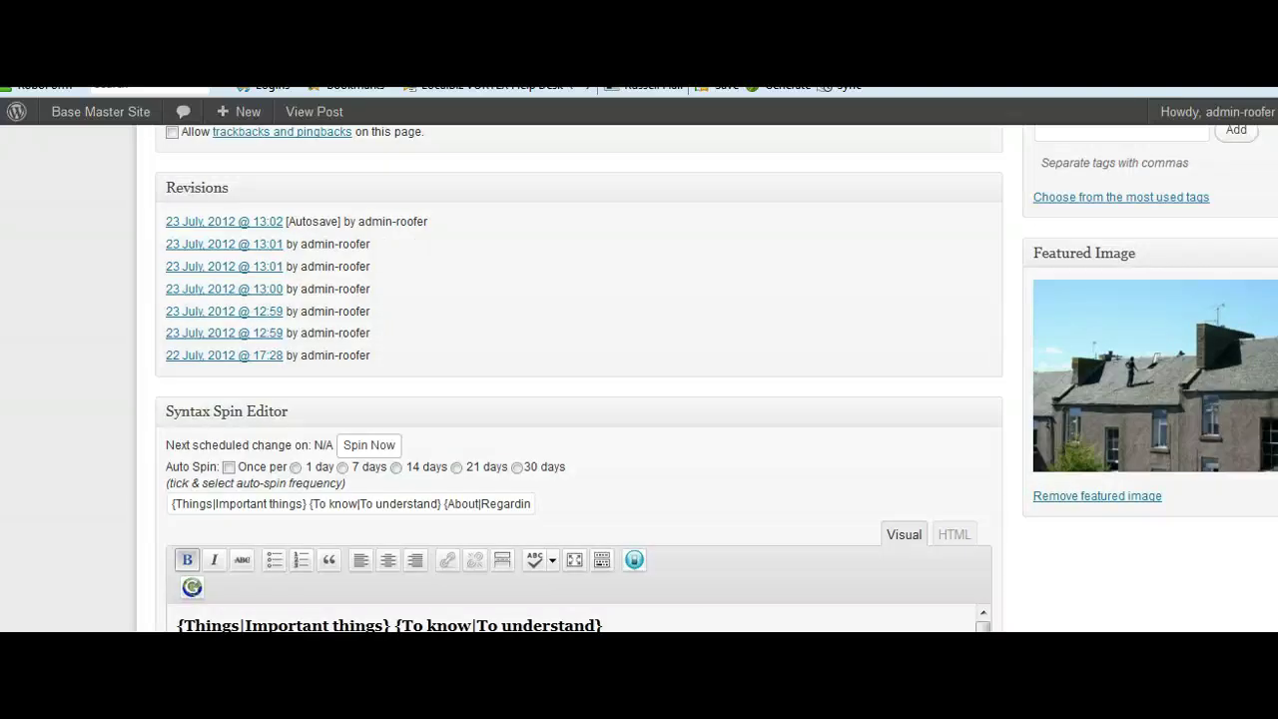
pyautogui.scroll(-3, 579, 379)
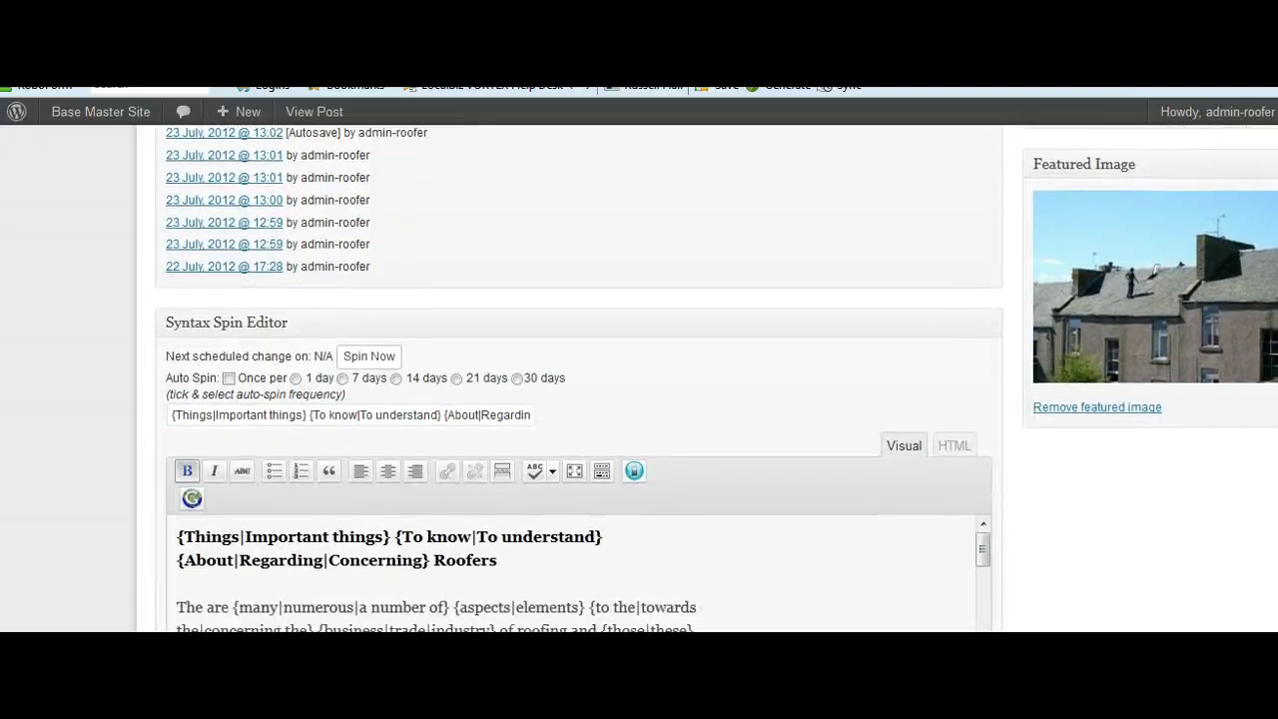
pyautogui.scroll(6, 579, 380)
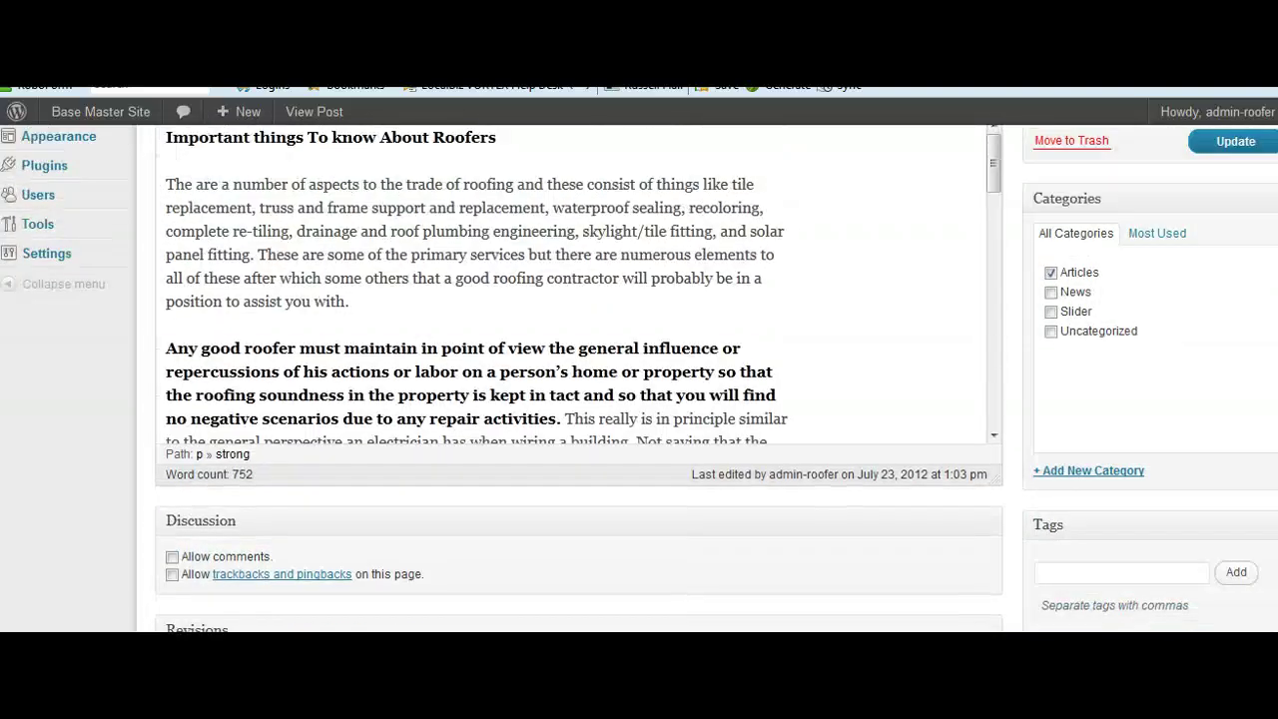
pyautogui.scroll(3, 579, 379)
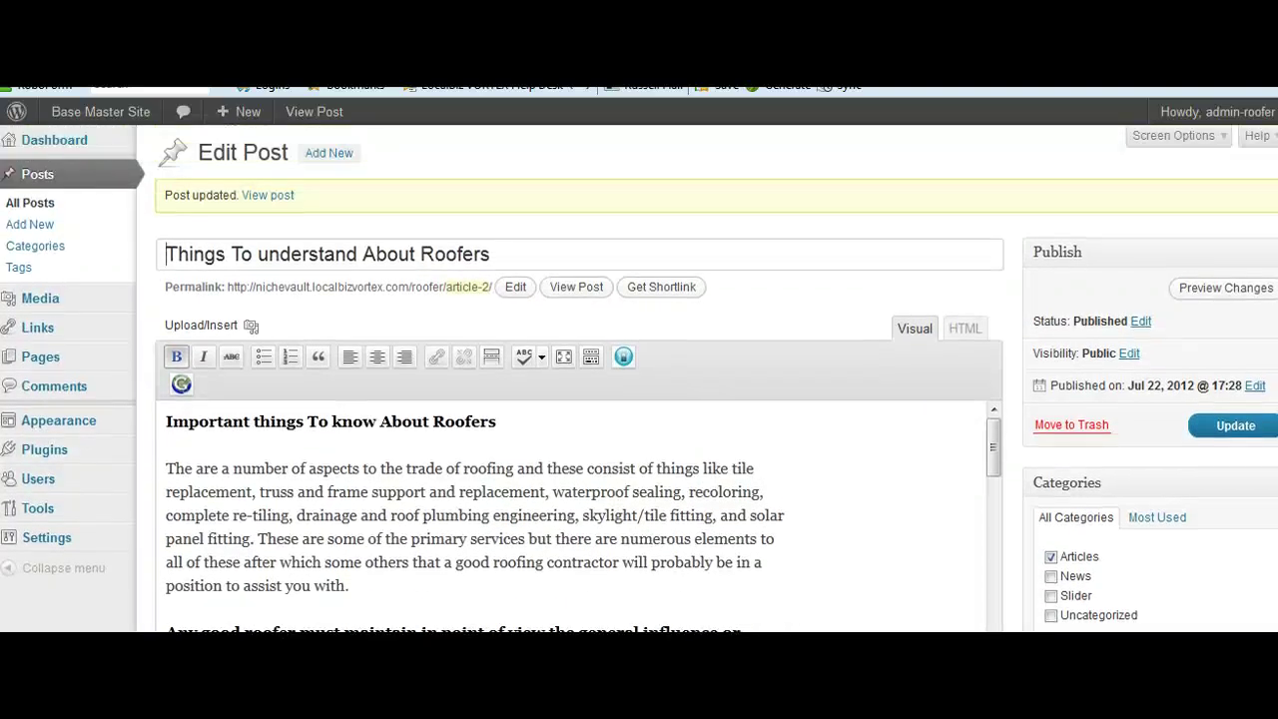
# - Uncheck Syntax Spin Editor in Screen Options and confirm the panel no longer appears on Edit Post
pyautogui.click(1185, 140)
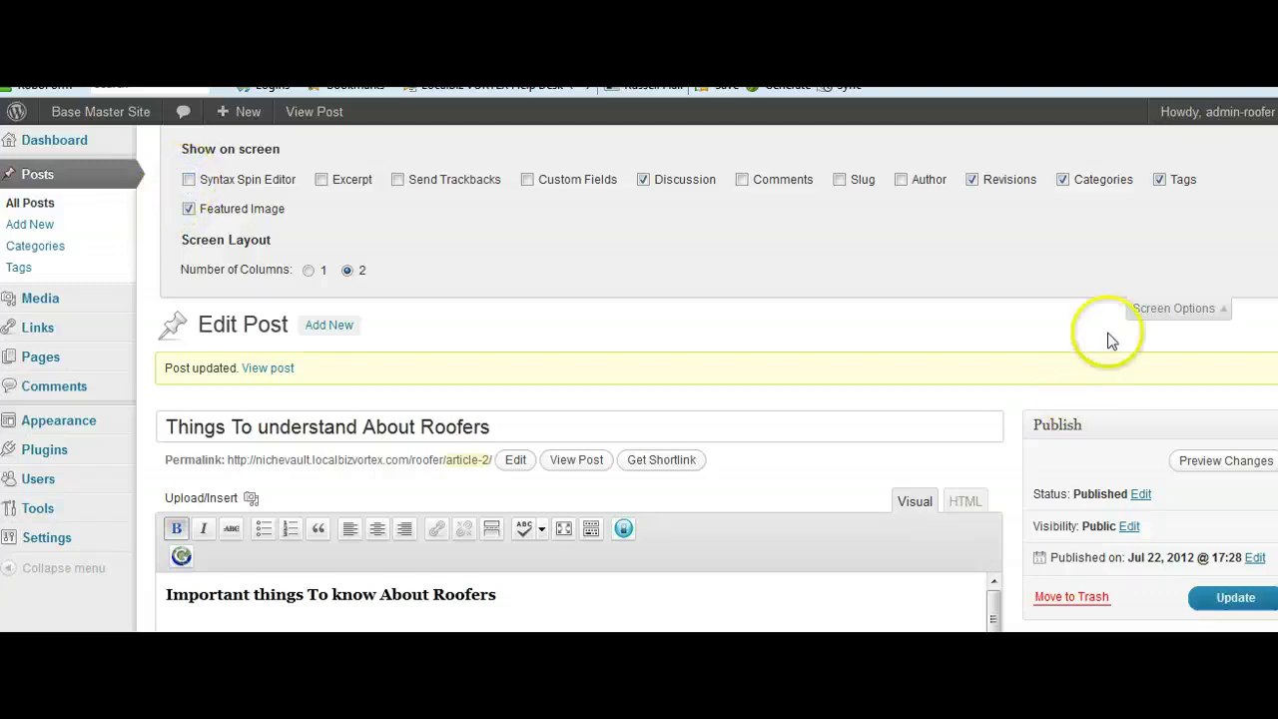
pyautogui.click(1135, 308)
pyautogui.scroll(-8, 639, 379)
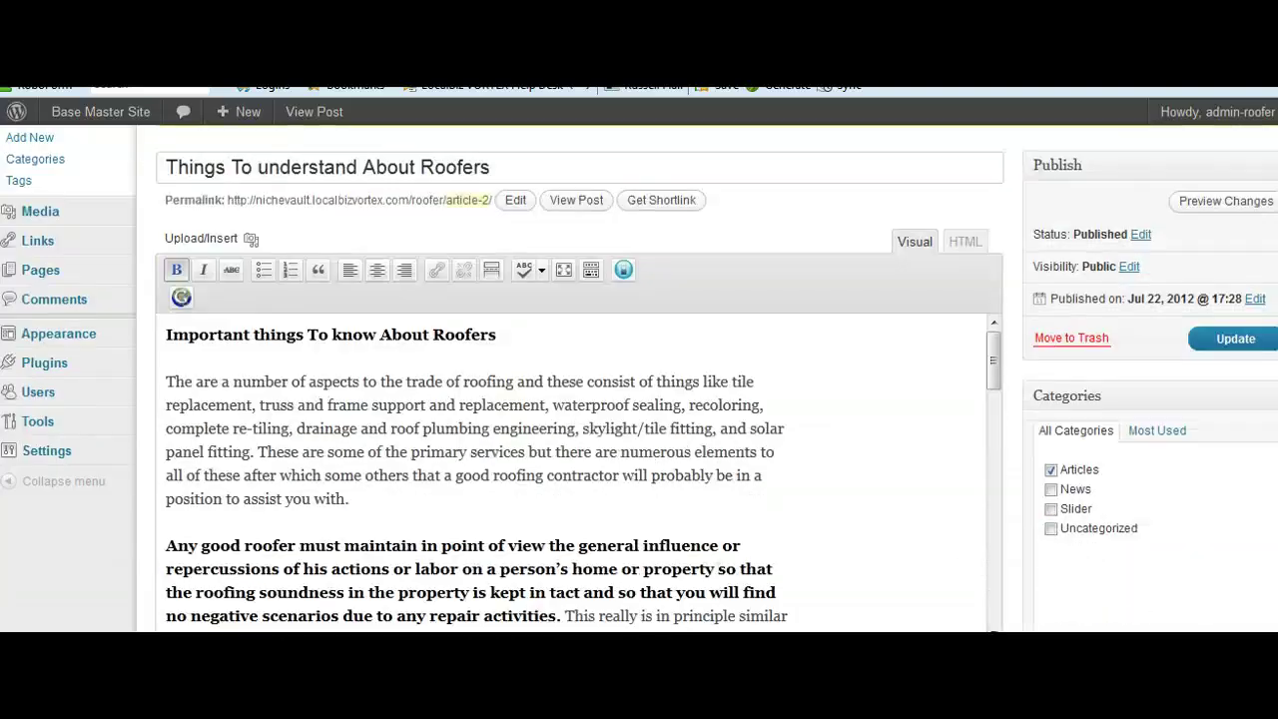
pyautogui.scroll(5, 639, 380)
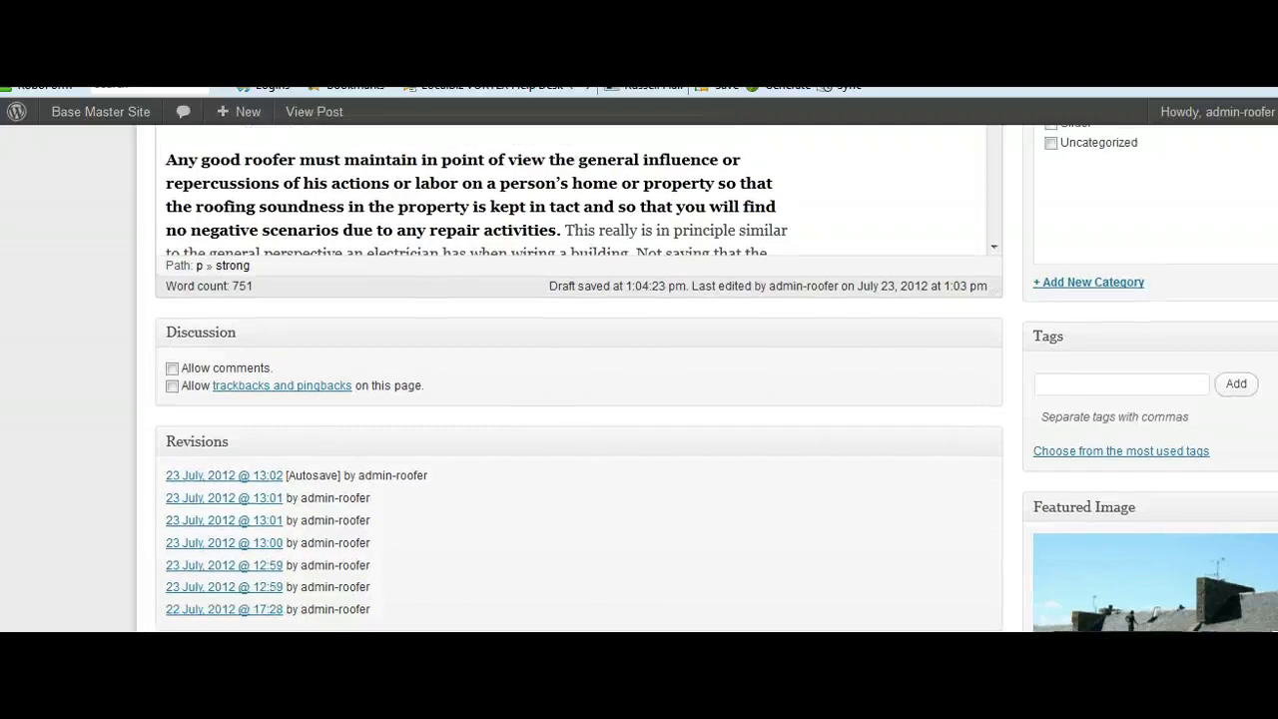
pyautogui.scroll(-4, 639, 379)
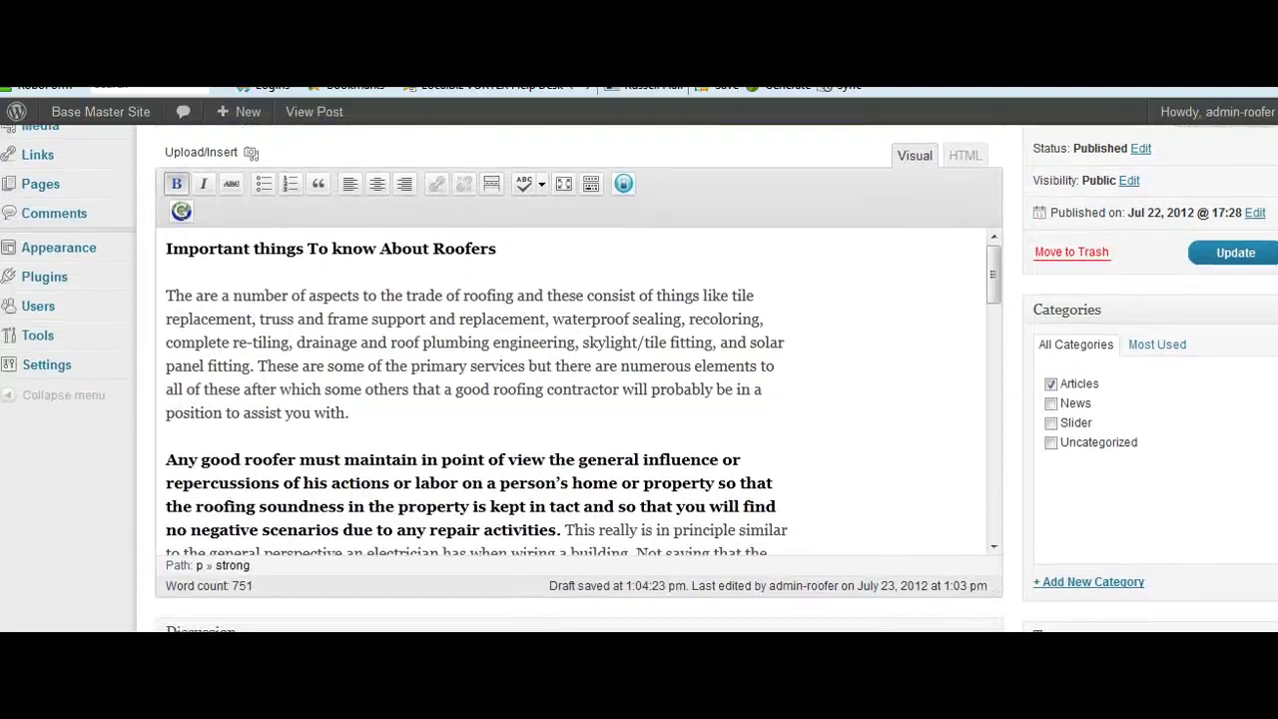
pyautogui.scroll(-2, 638, 380)
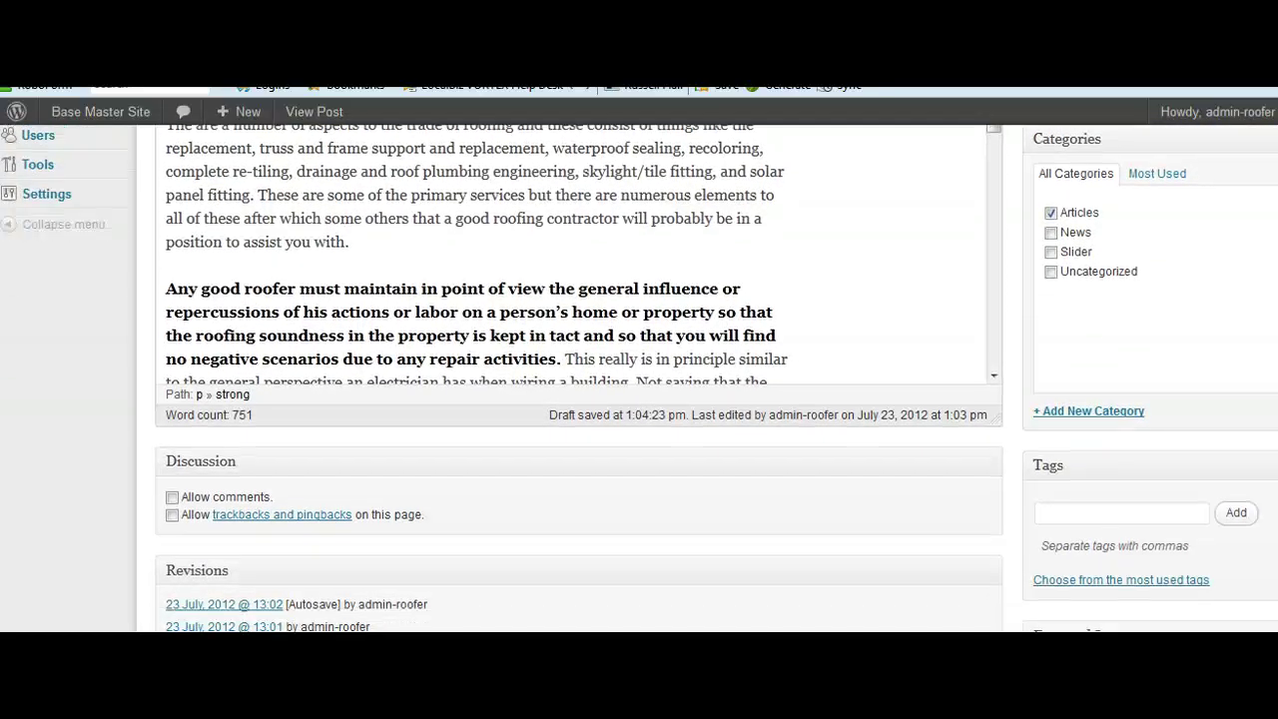
pyautogui.scroll(5, 639, 380)
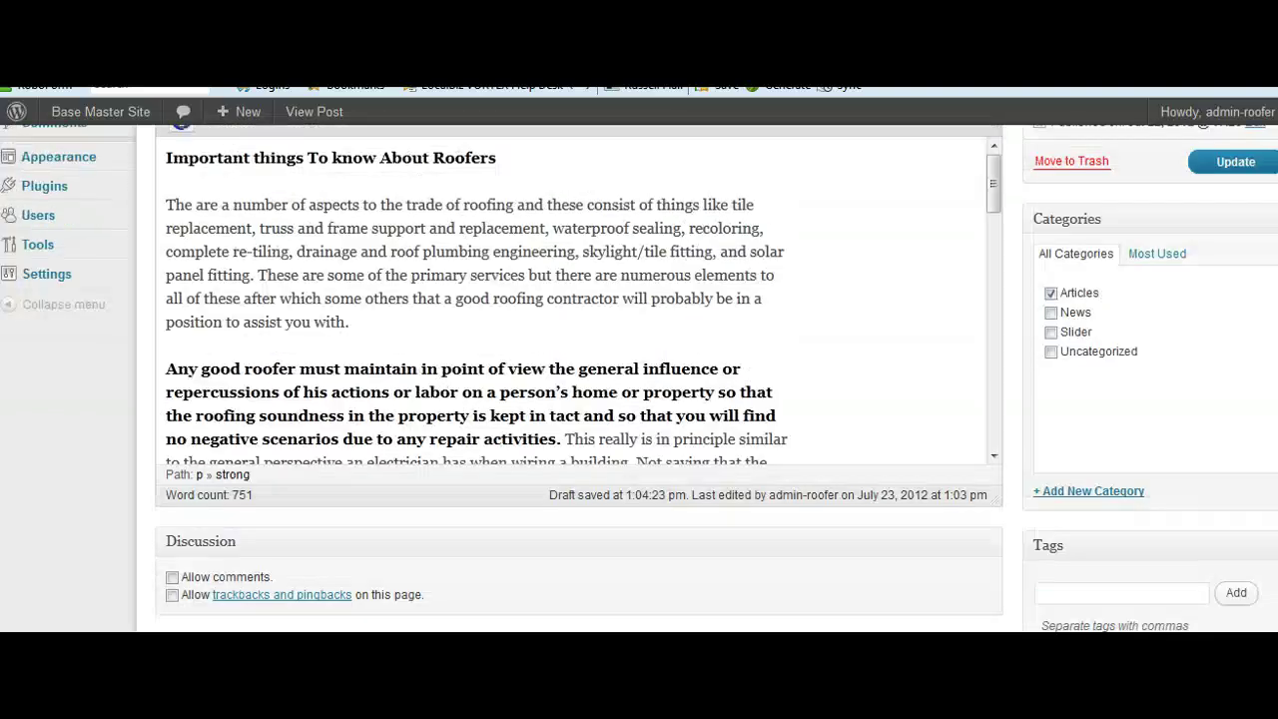
pyautogui.scroll(-1, 639, 379)
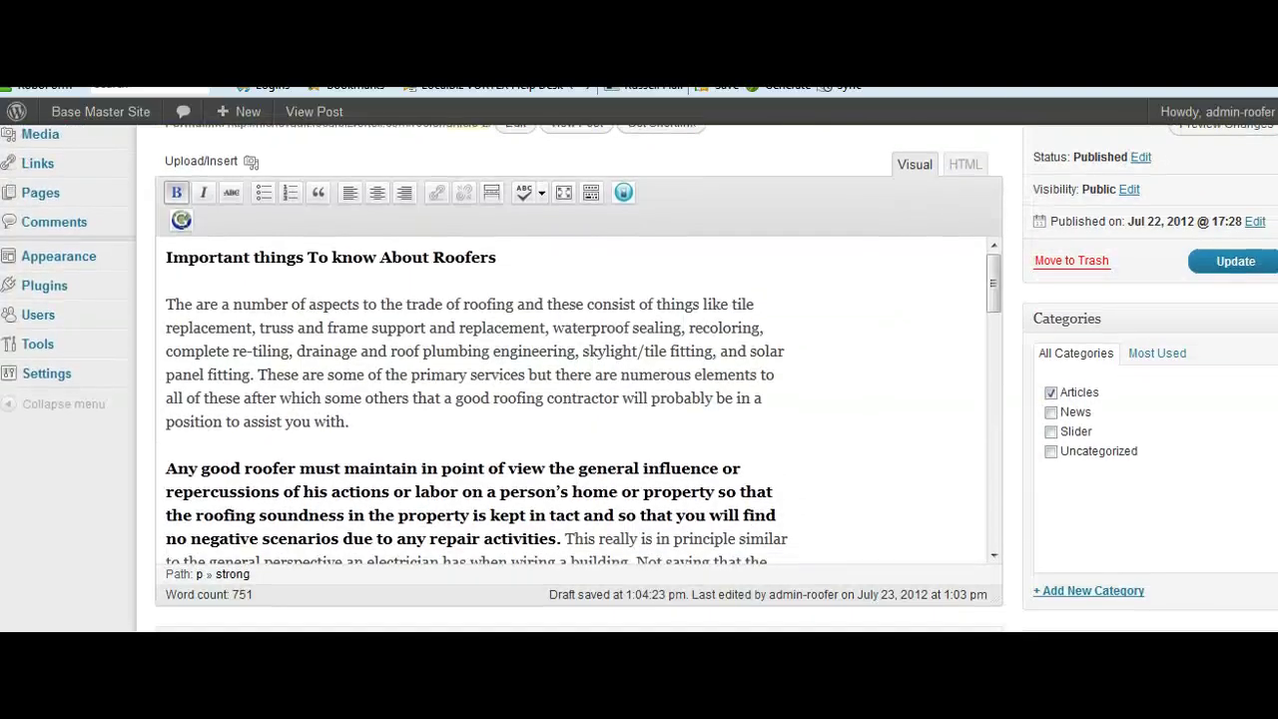